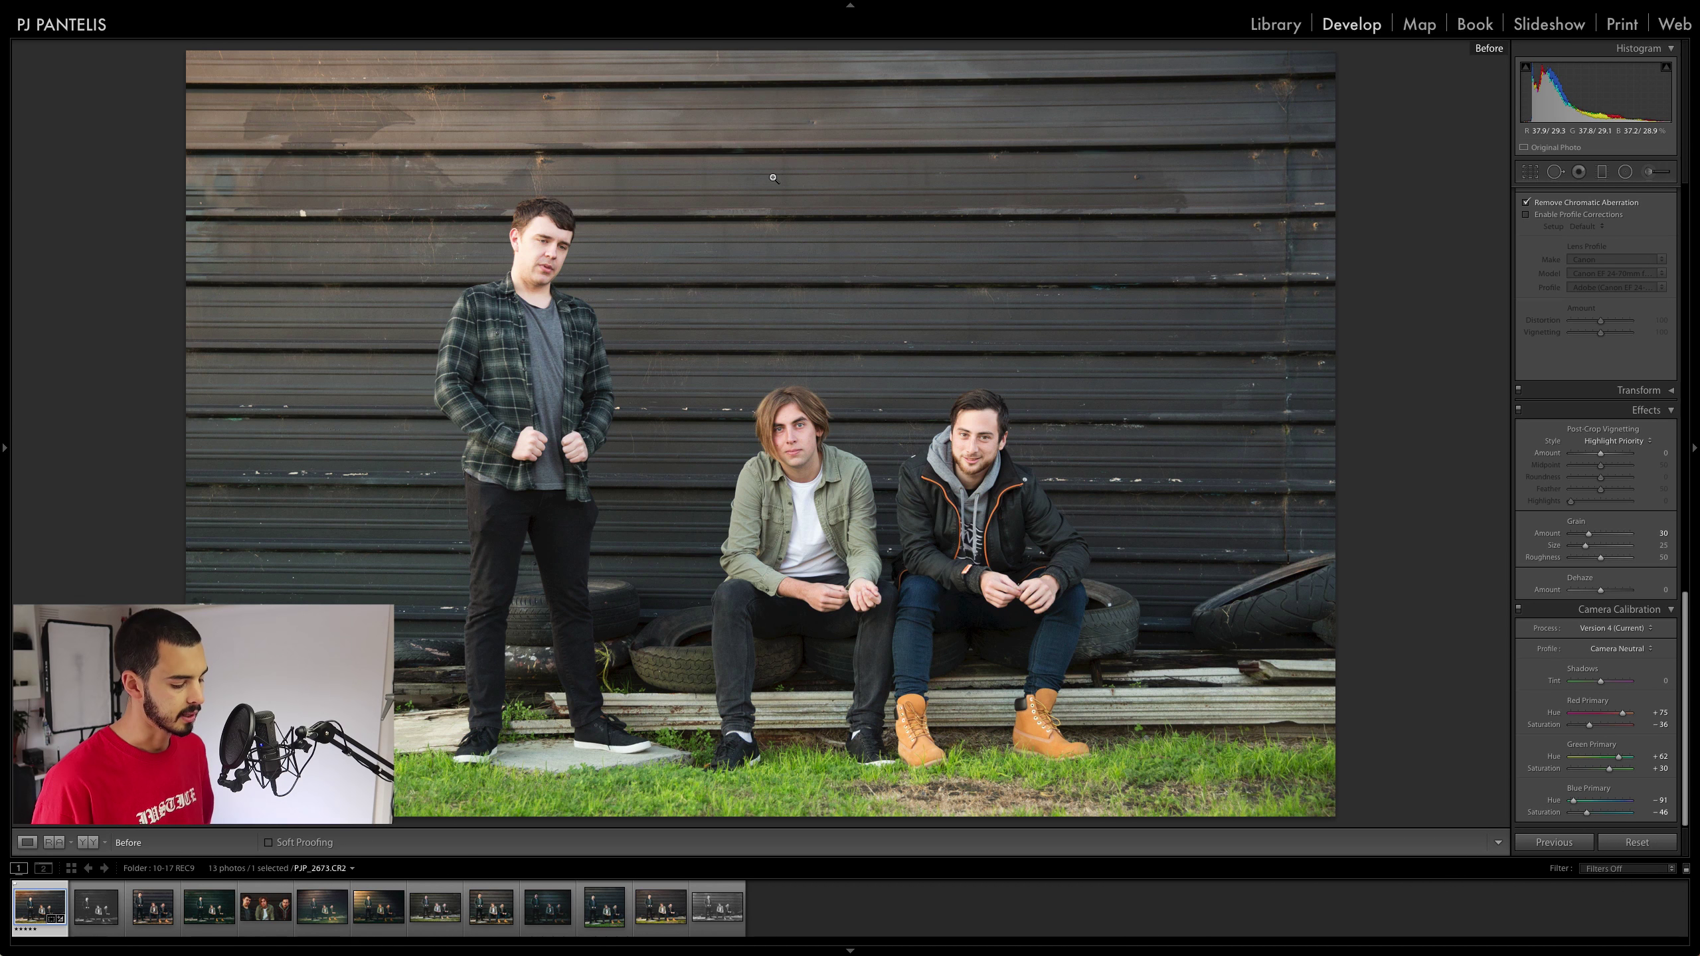
View the black-and-white edit of the band photo and inspect the gritty, high-contrast third edit in full and at 1:1.
key("Right")
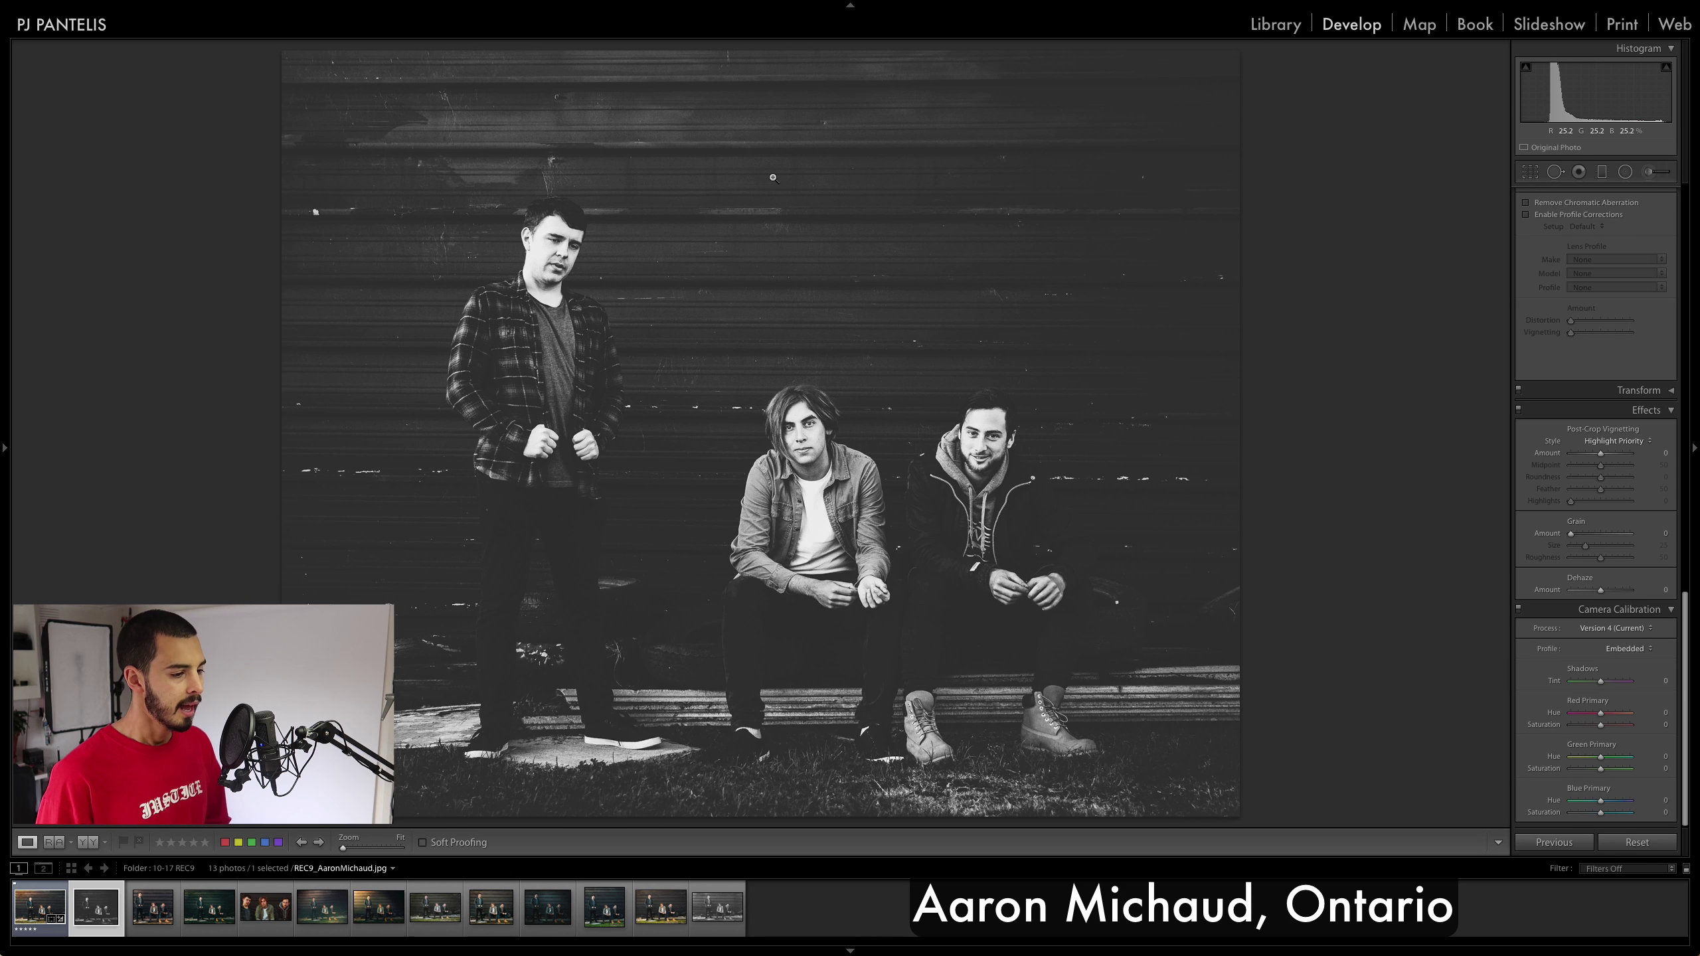
key("XF86MonBrightnessUp")
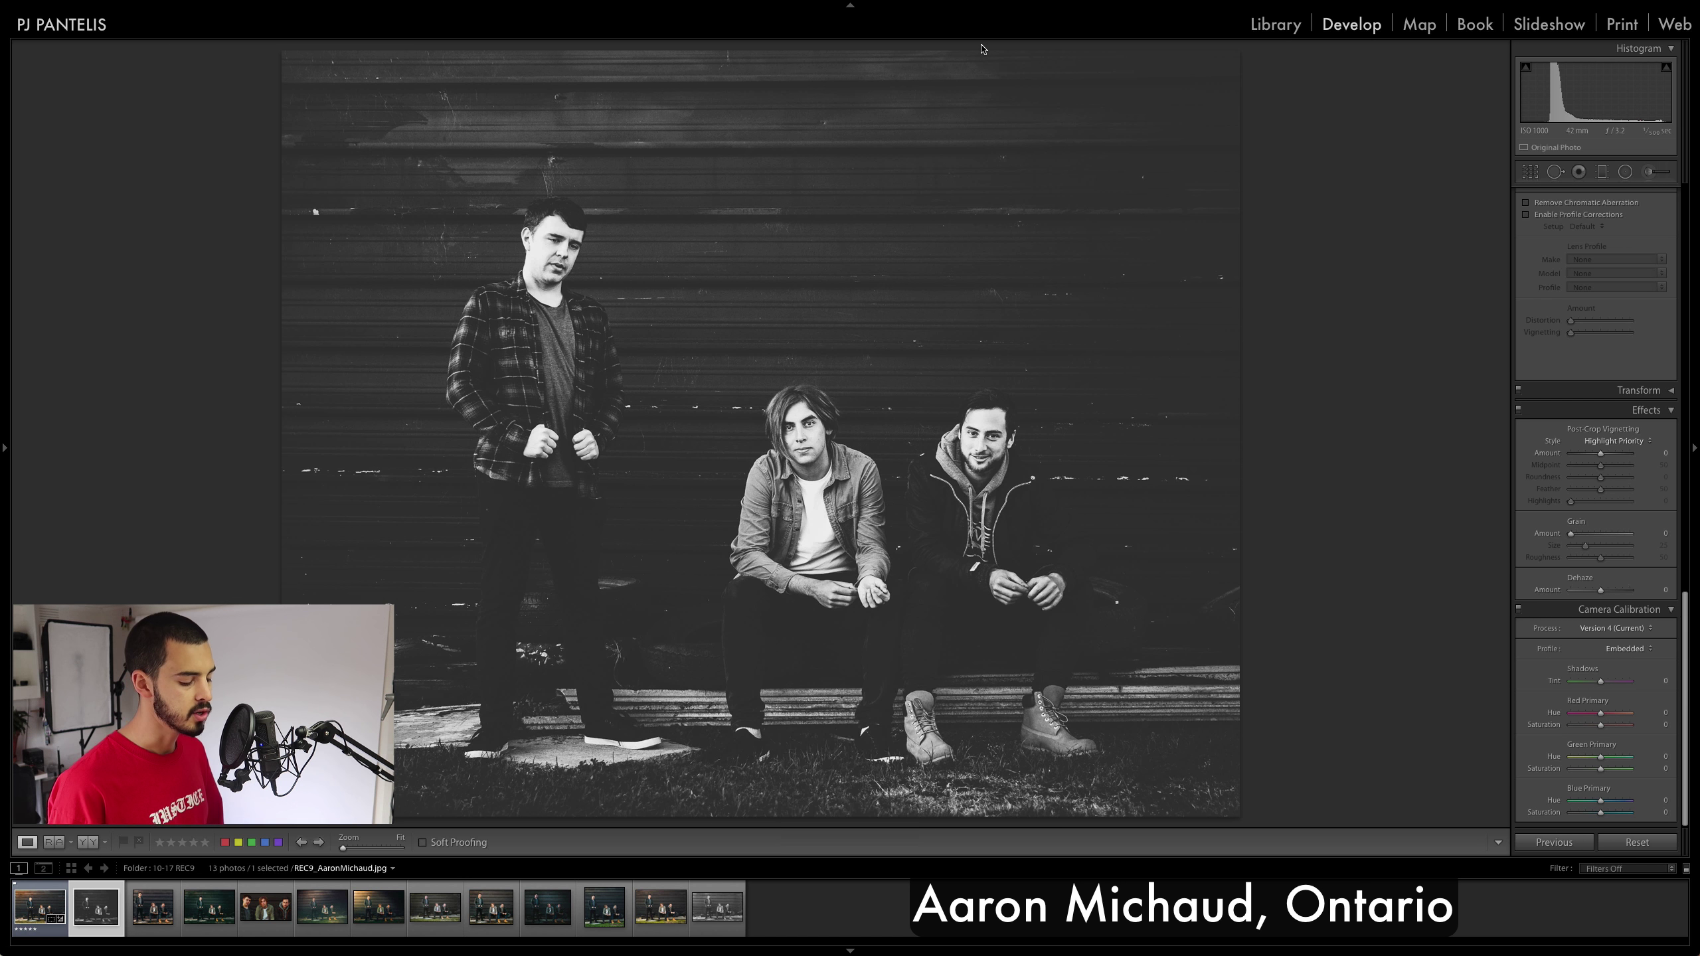
key("Right")
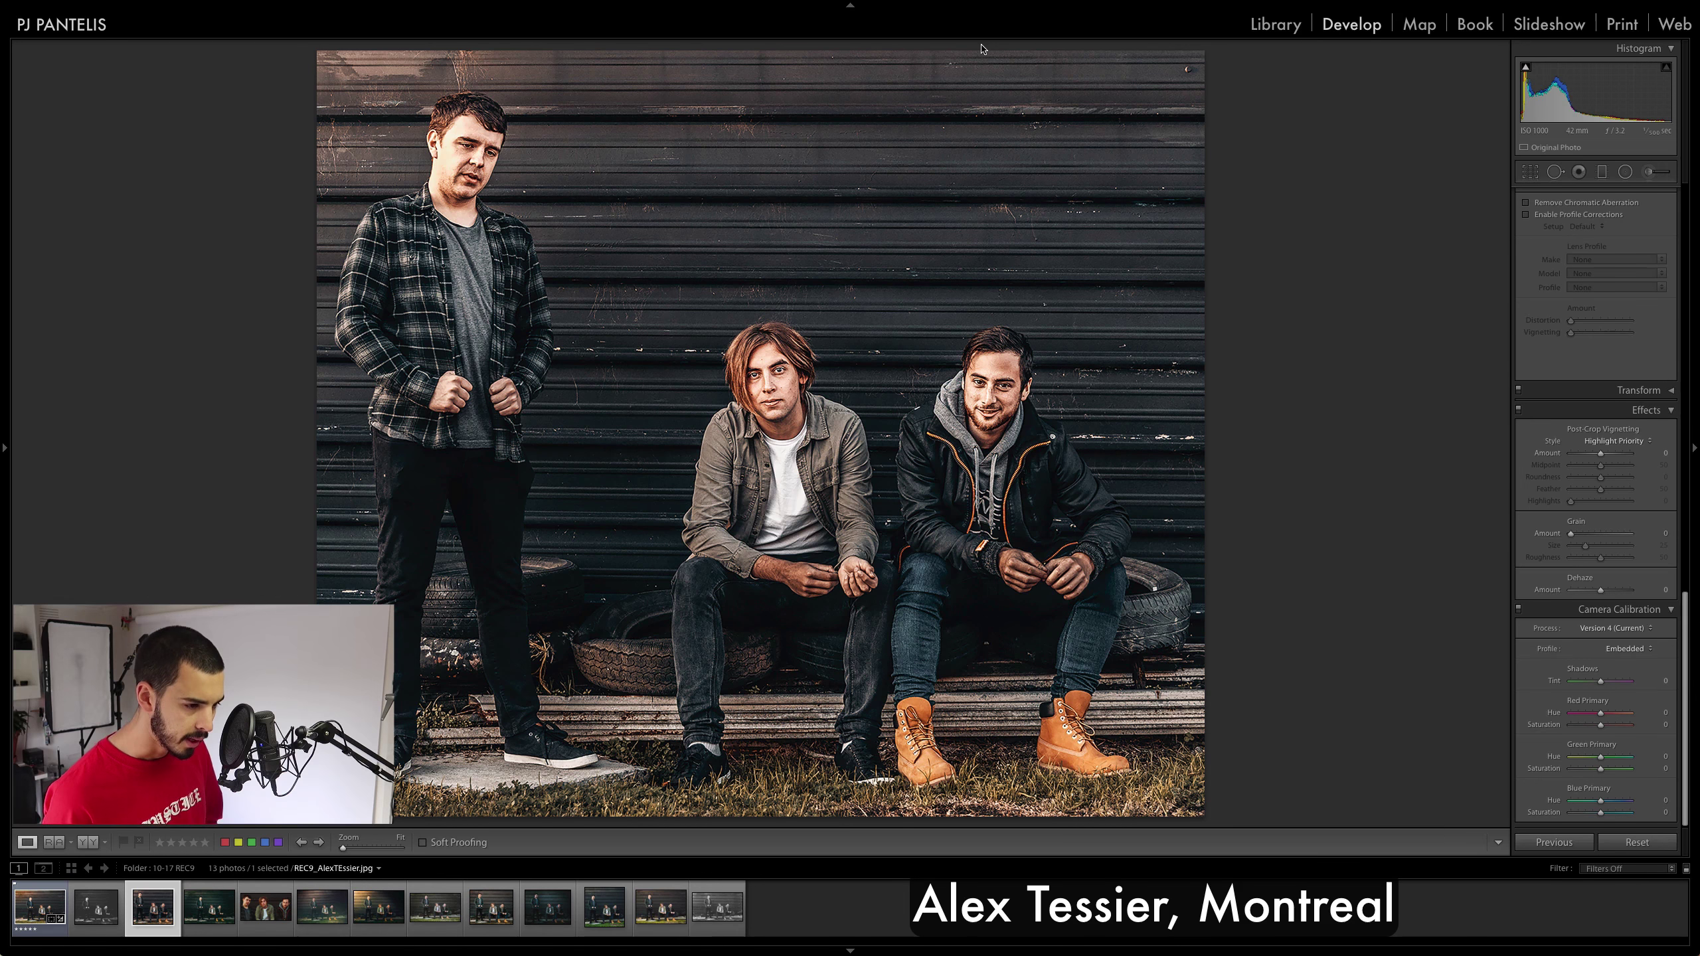
left_click(764, 586)
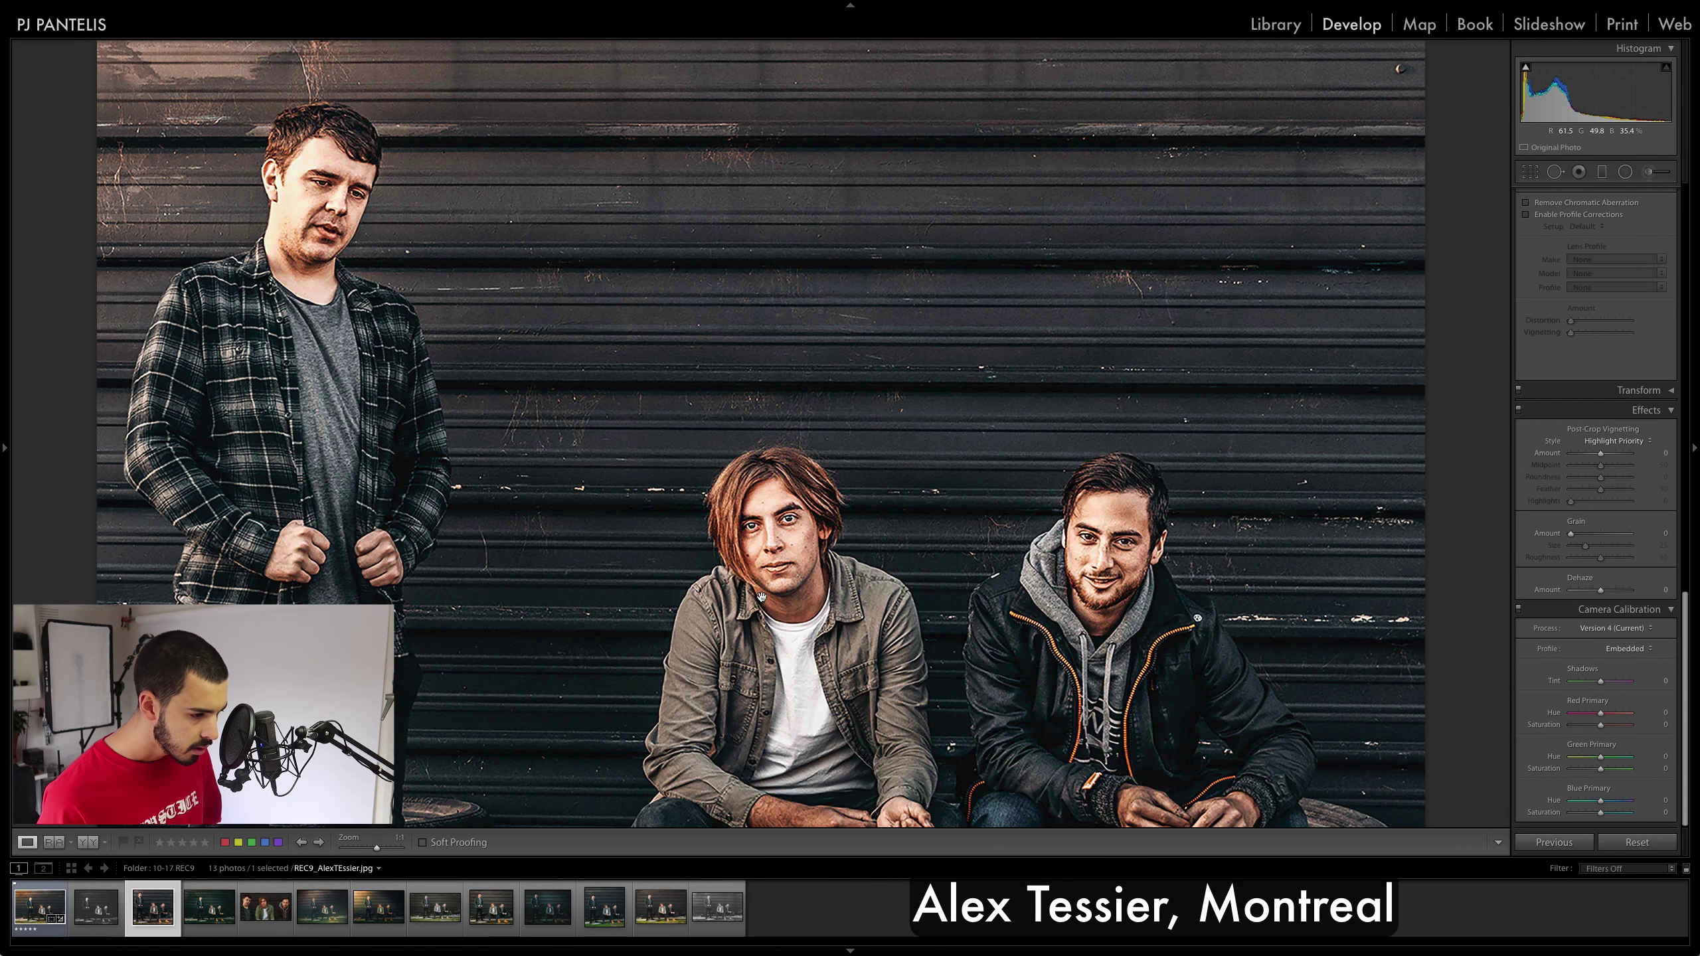
left_click(760, 565)
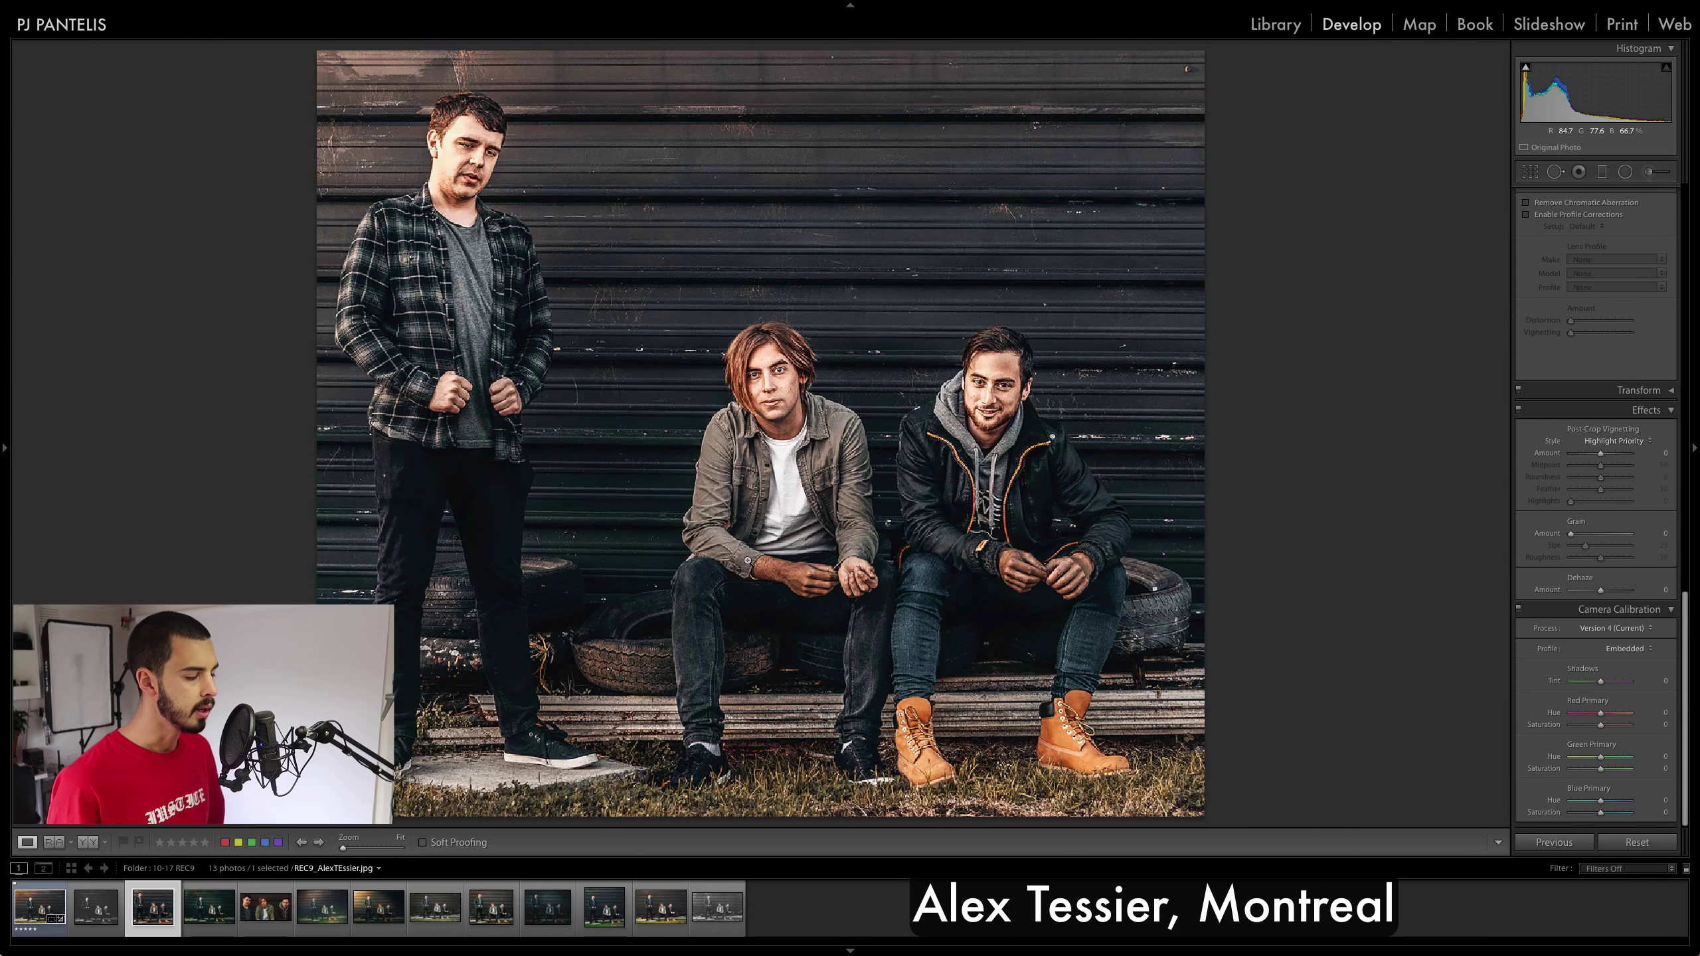
left_click(963, 377)
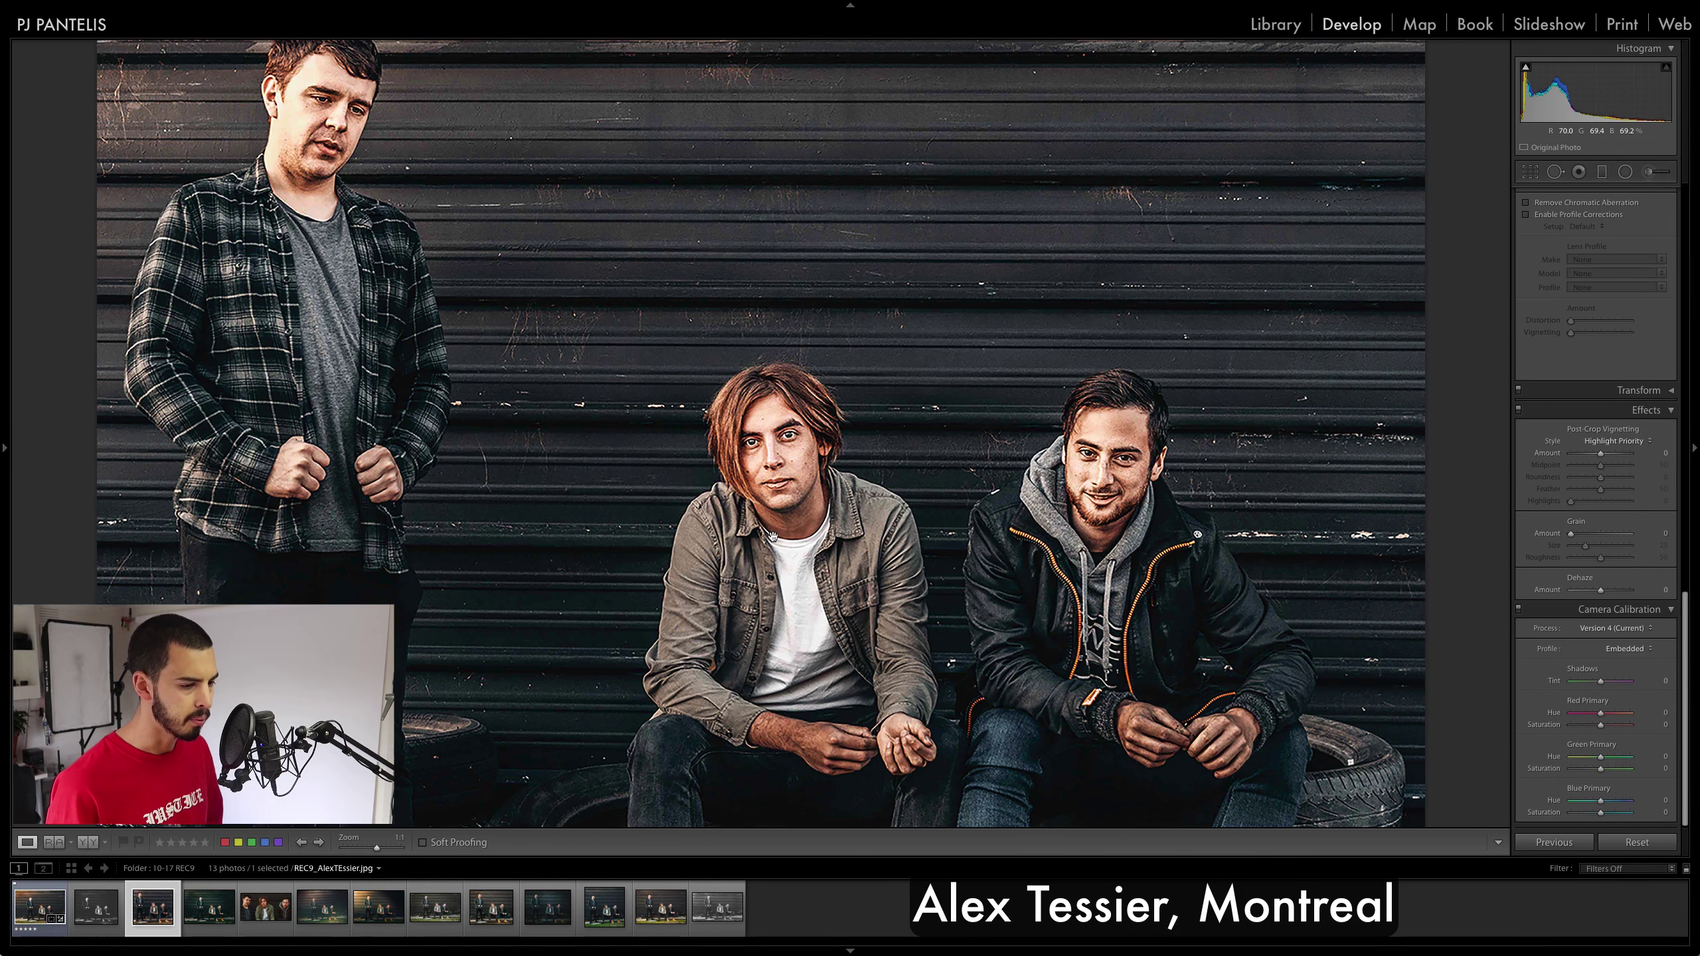
left_click(785, 479)
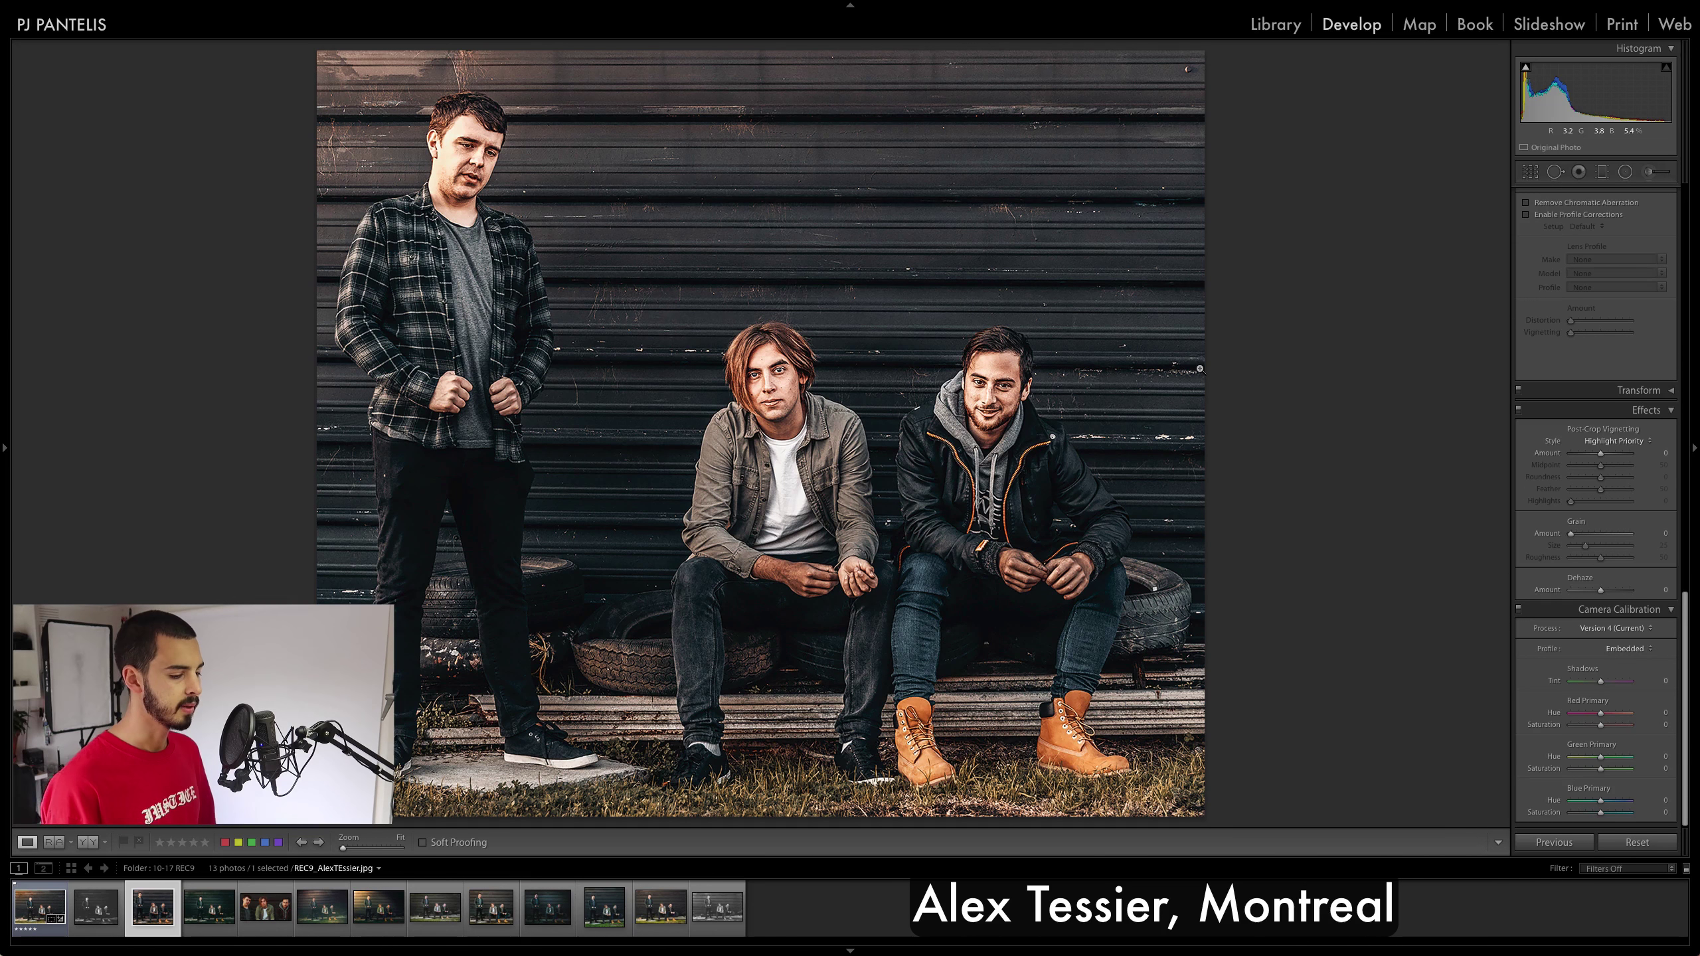
Show the dark green-toned edit and inspect the face of the seated man in the middle at 1:1.
key("Right")
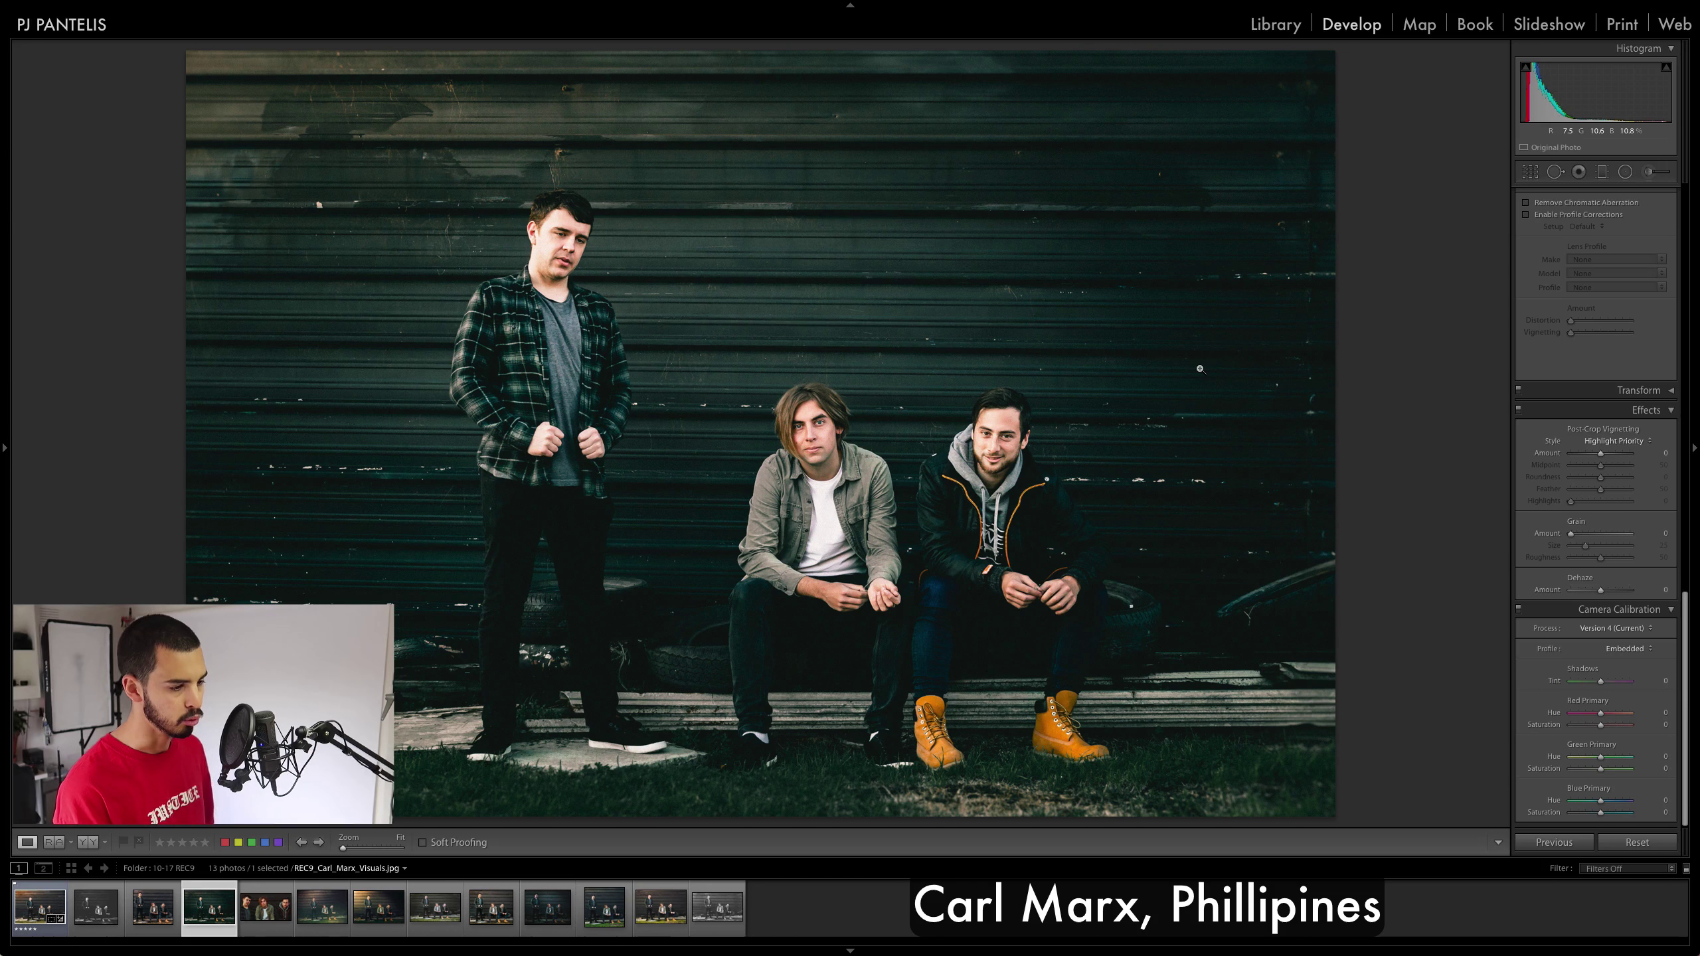
key("XF86MonBrightnessUp")
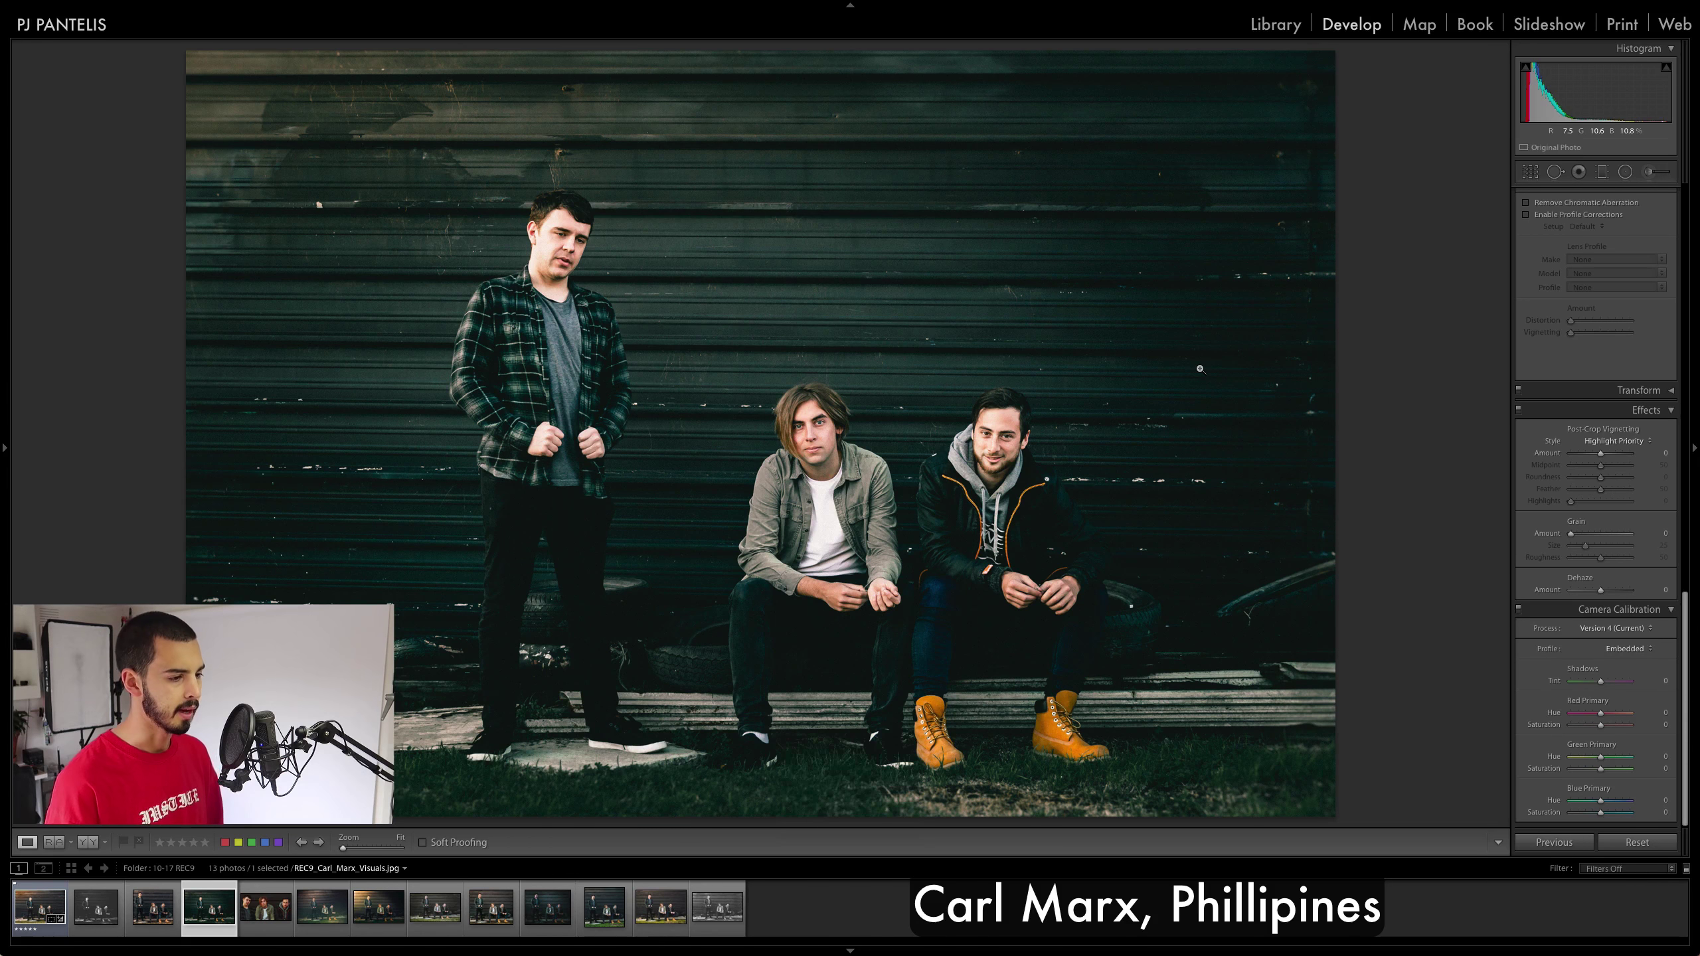
left_click(803, 412)
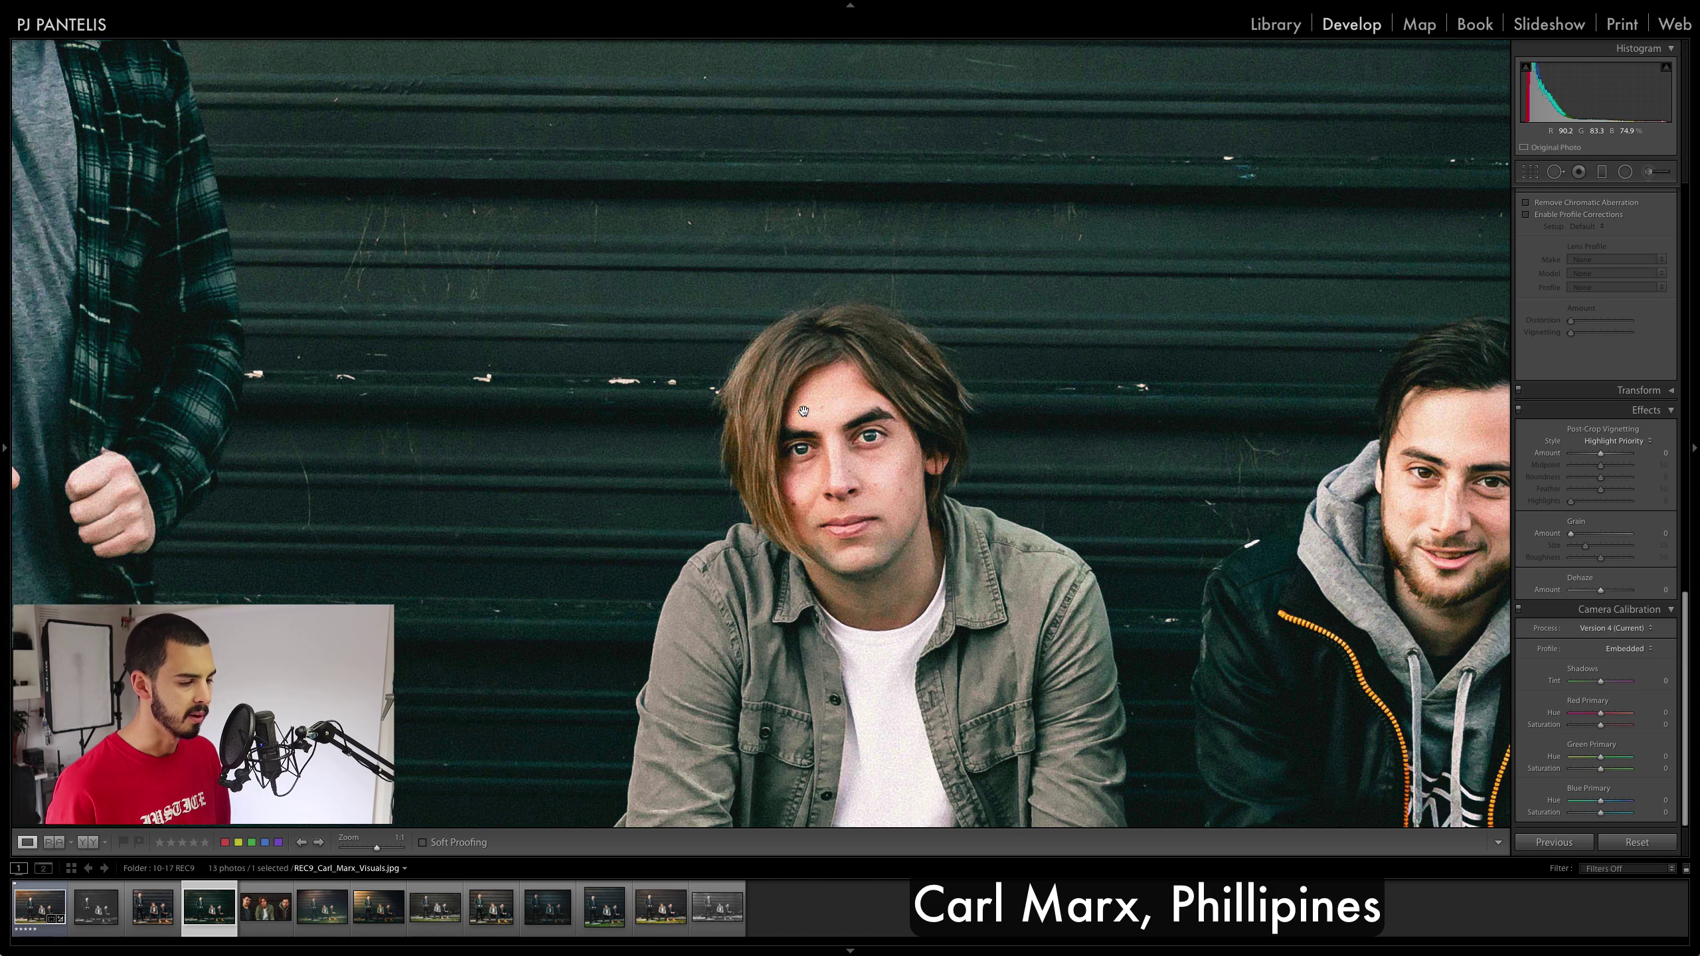
left_click(803, 412)
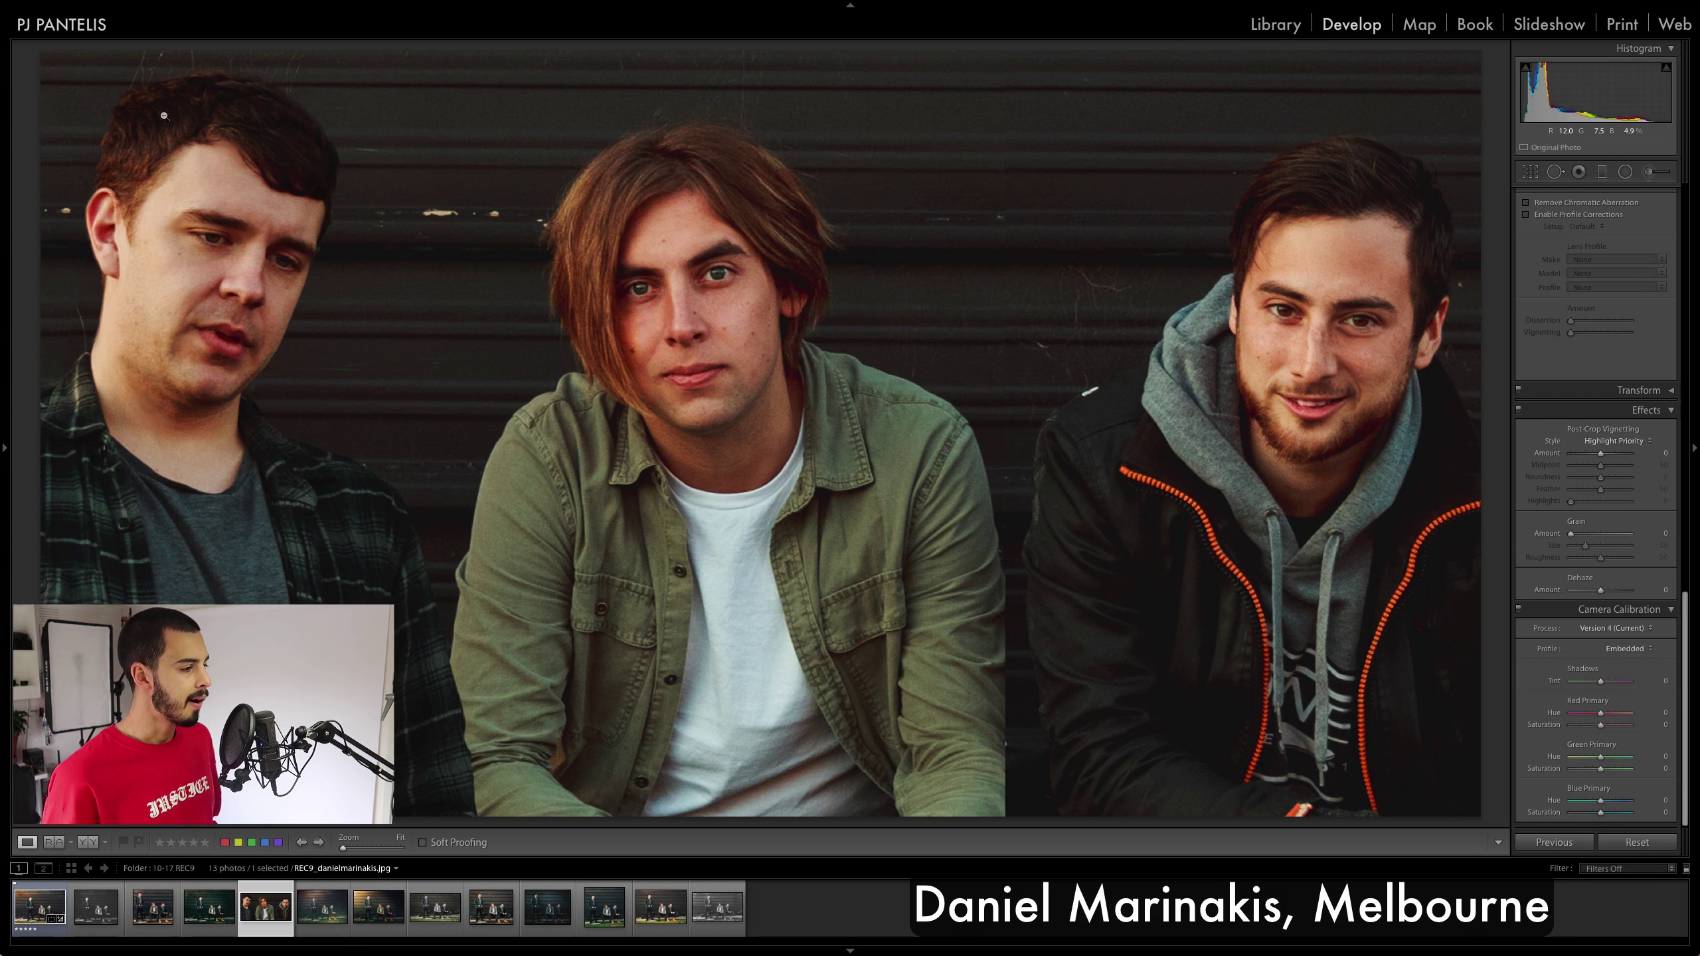
Compare the tightly cropped three-face edit with the preceding green-toned edit, viewing both fitted and at 1:1.
left_click(798, 471)
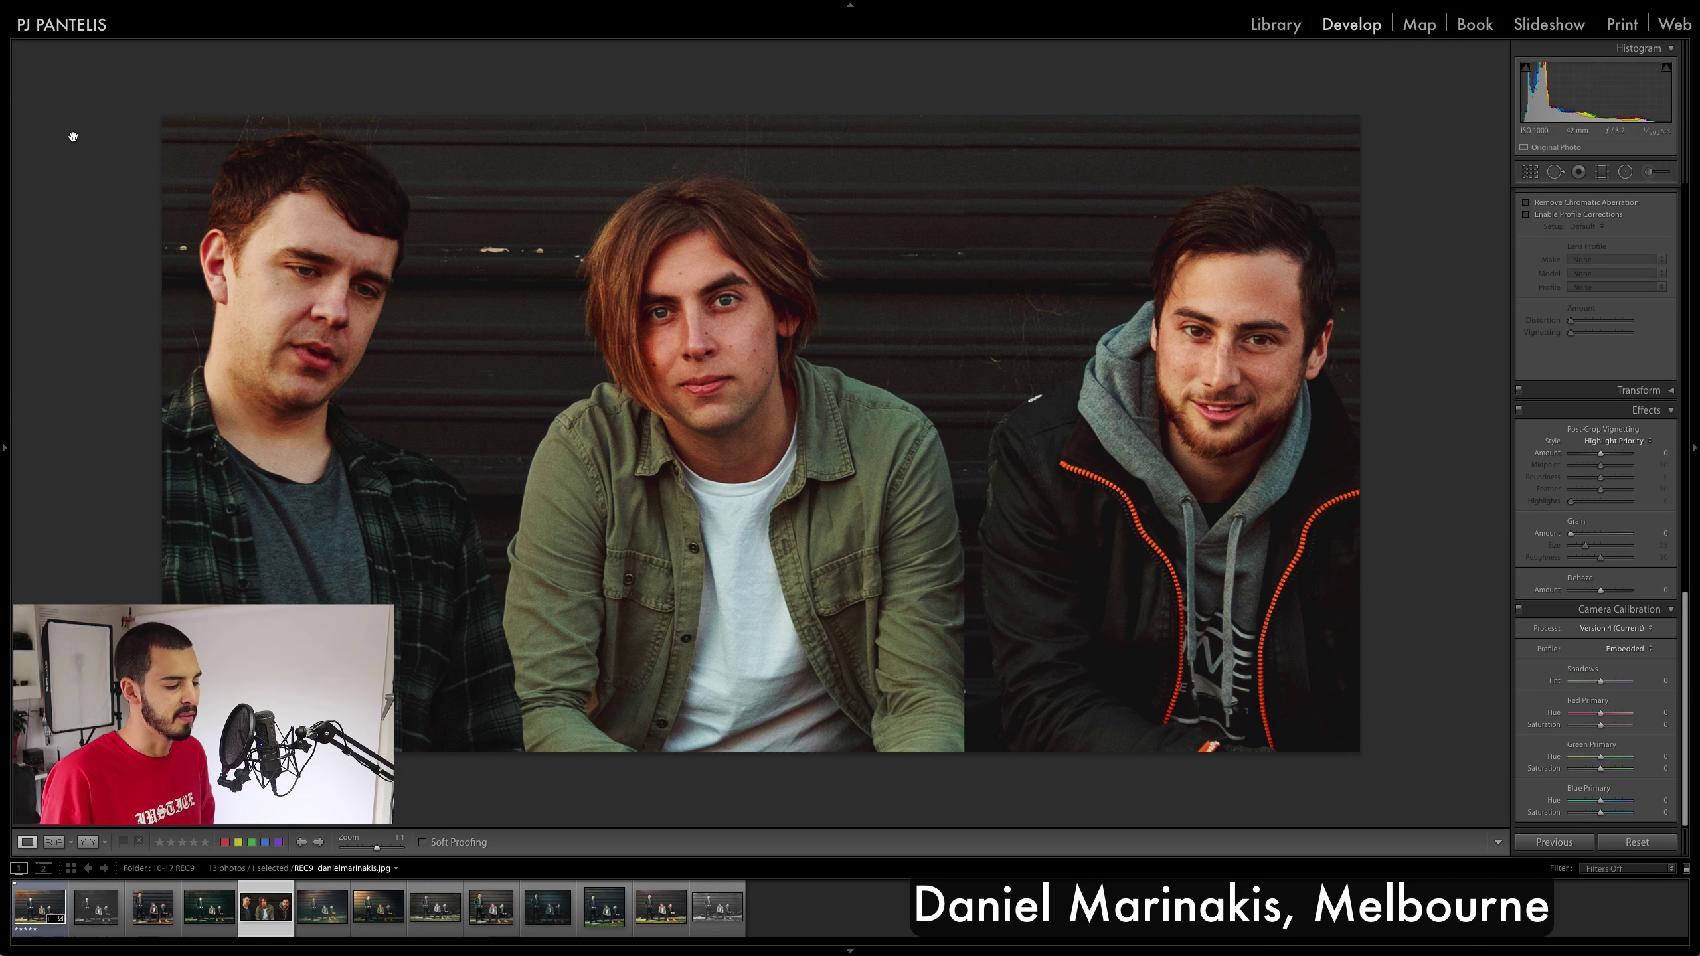
key("Left")
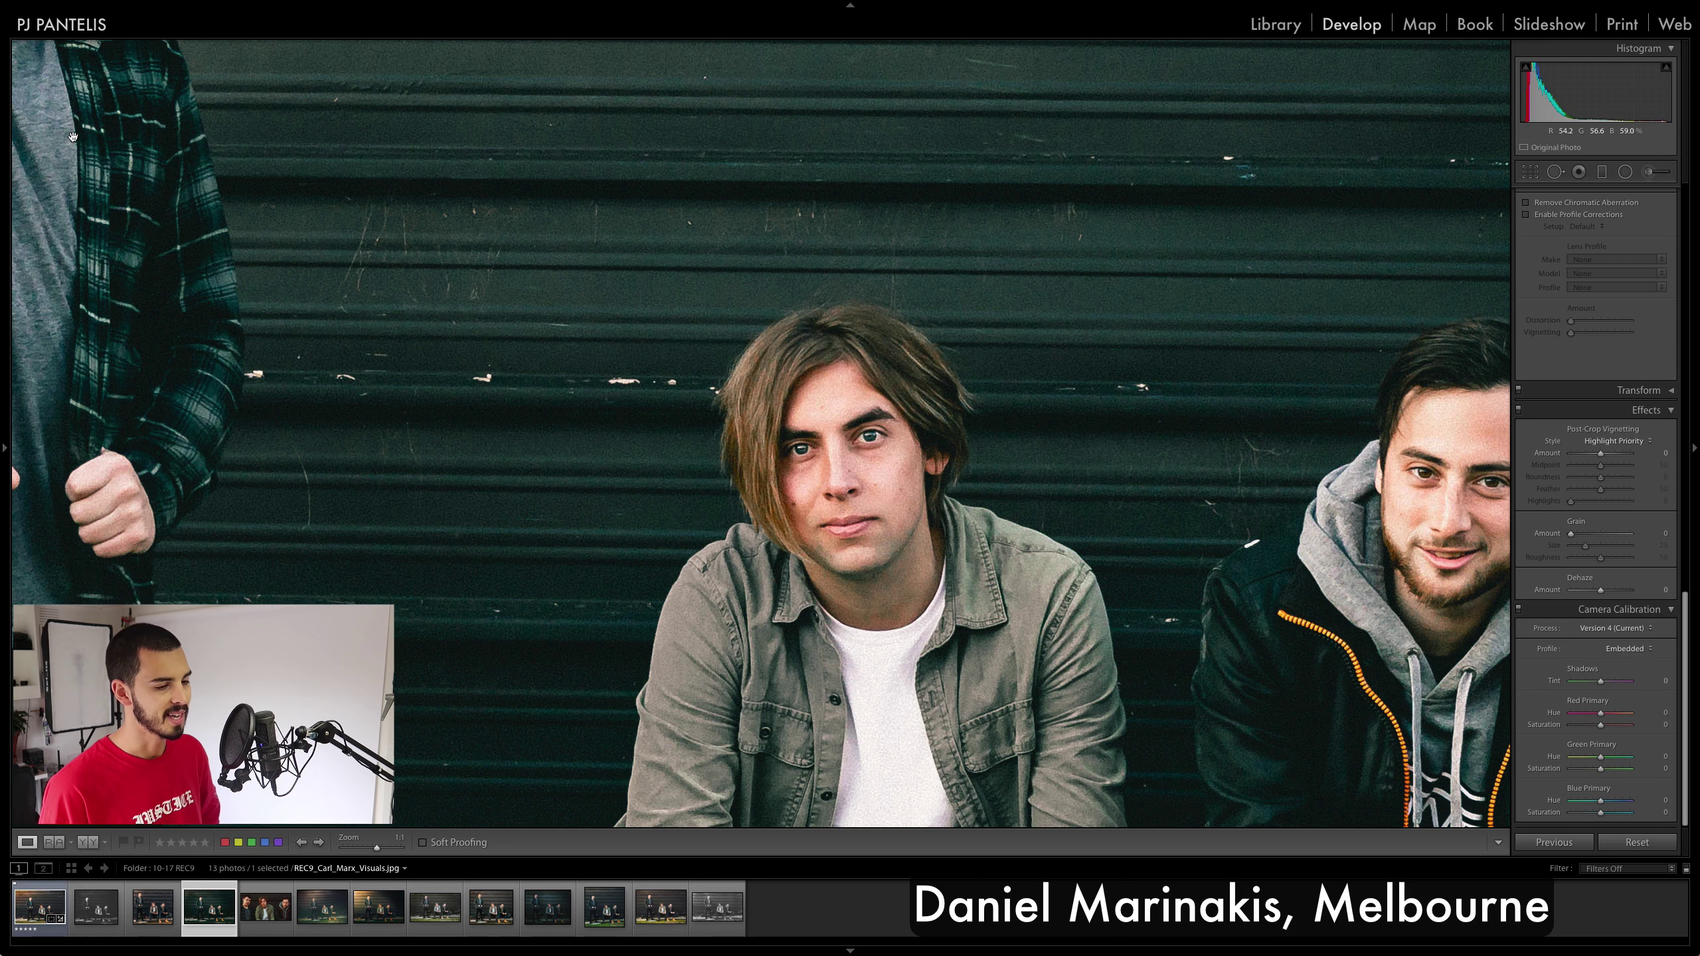
left_click(589, 307)
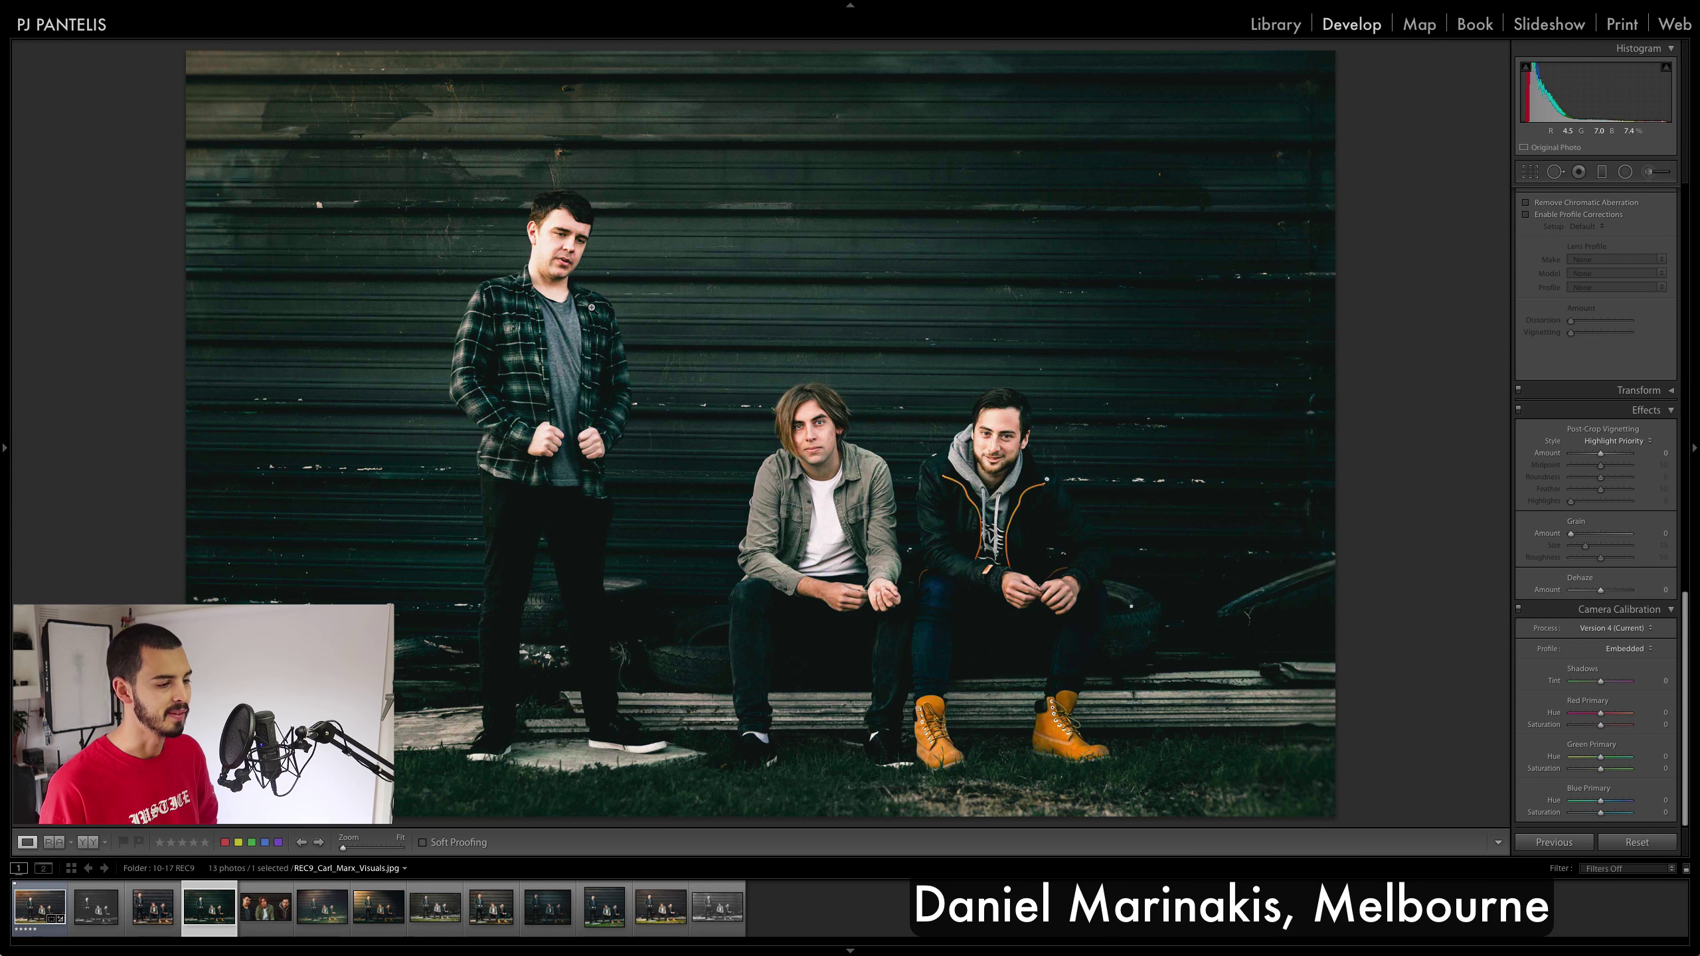
left_click(592, 307)
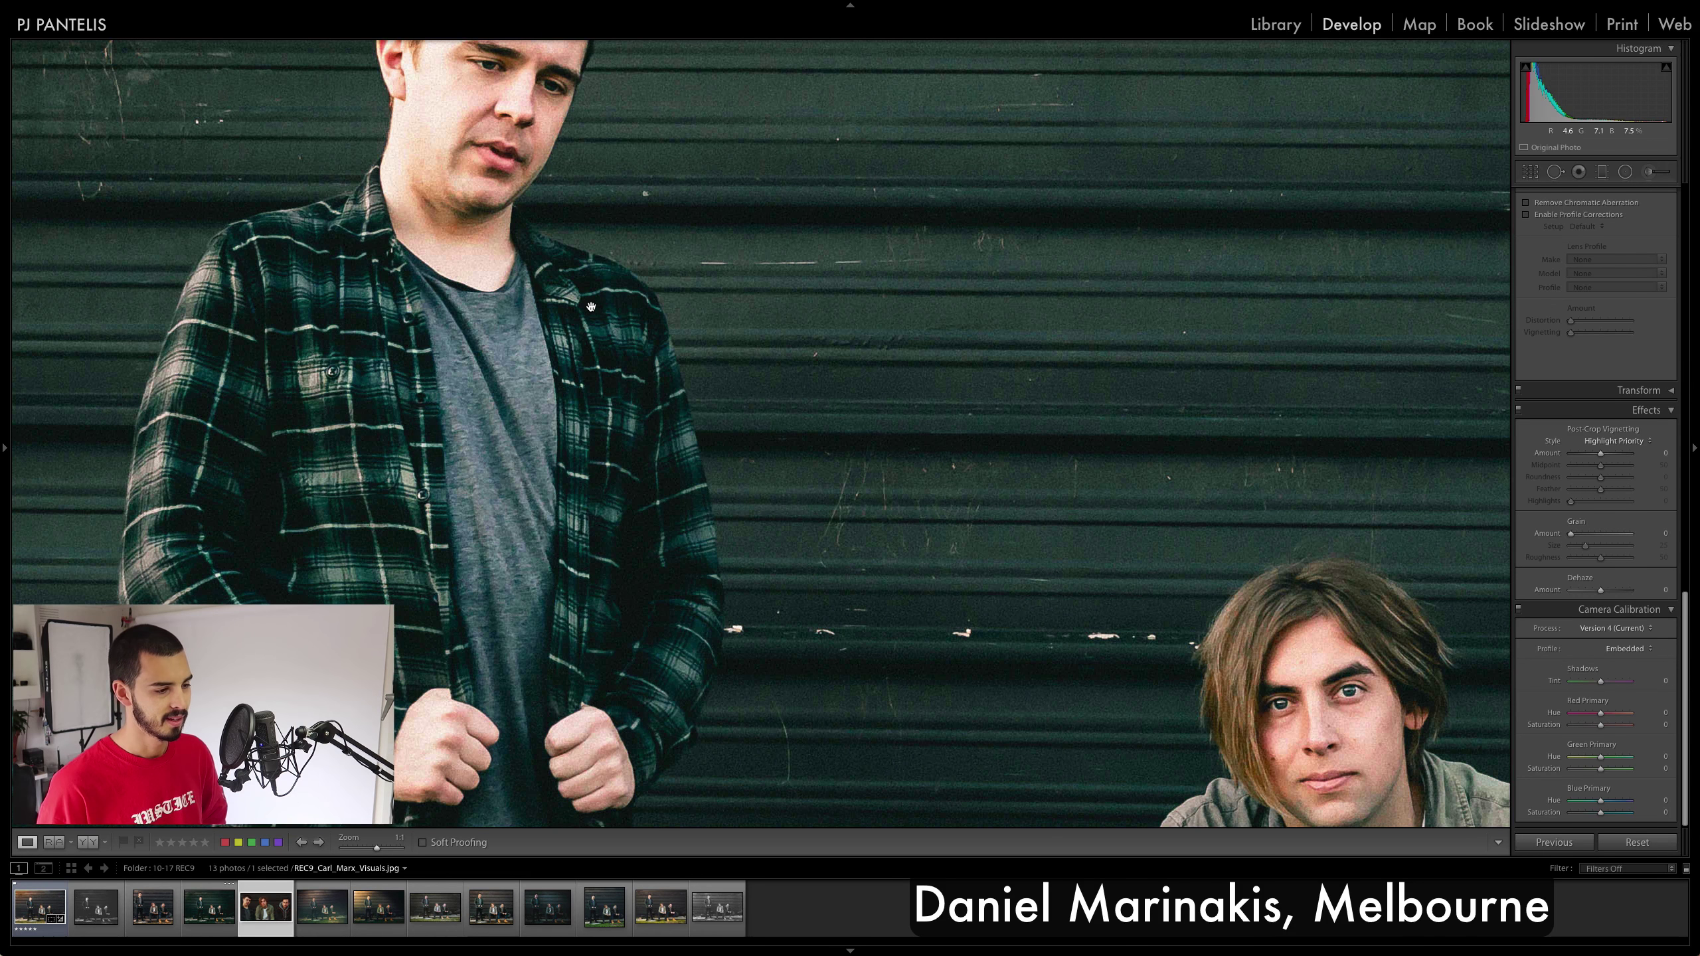
key("Right")
left_click(708, 375)
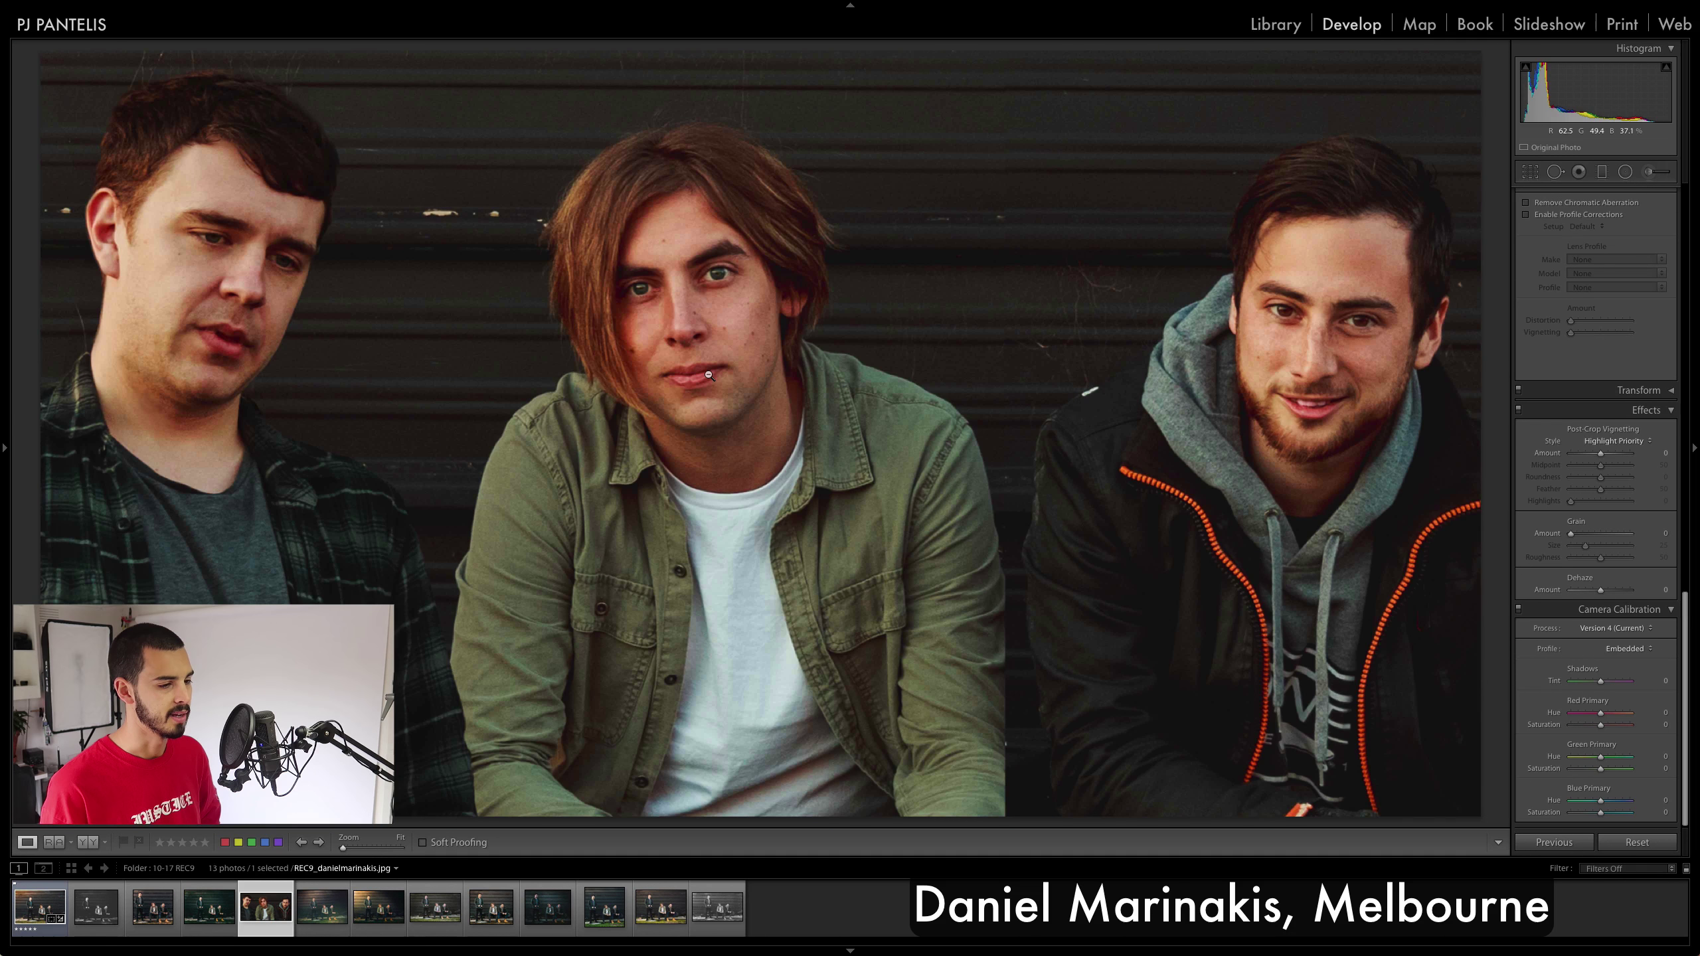
left_click(708, 375)
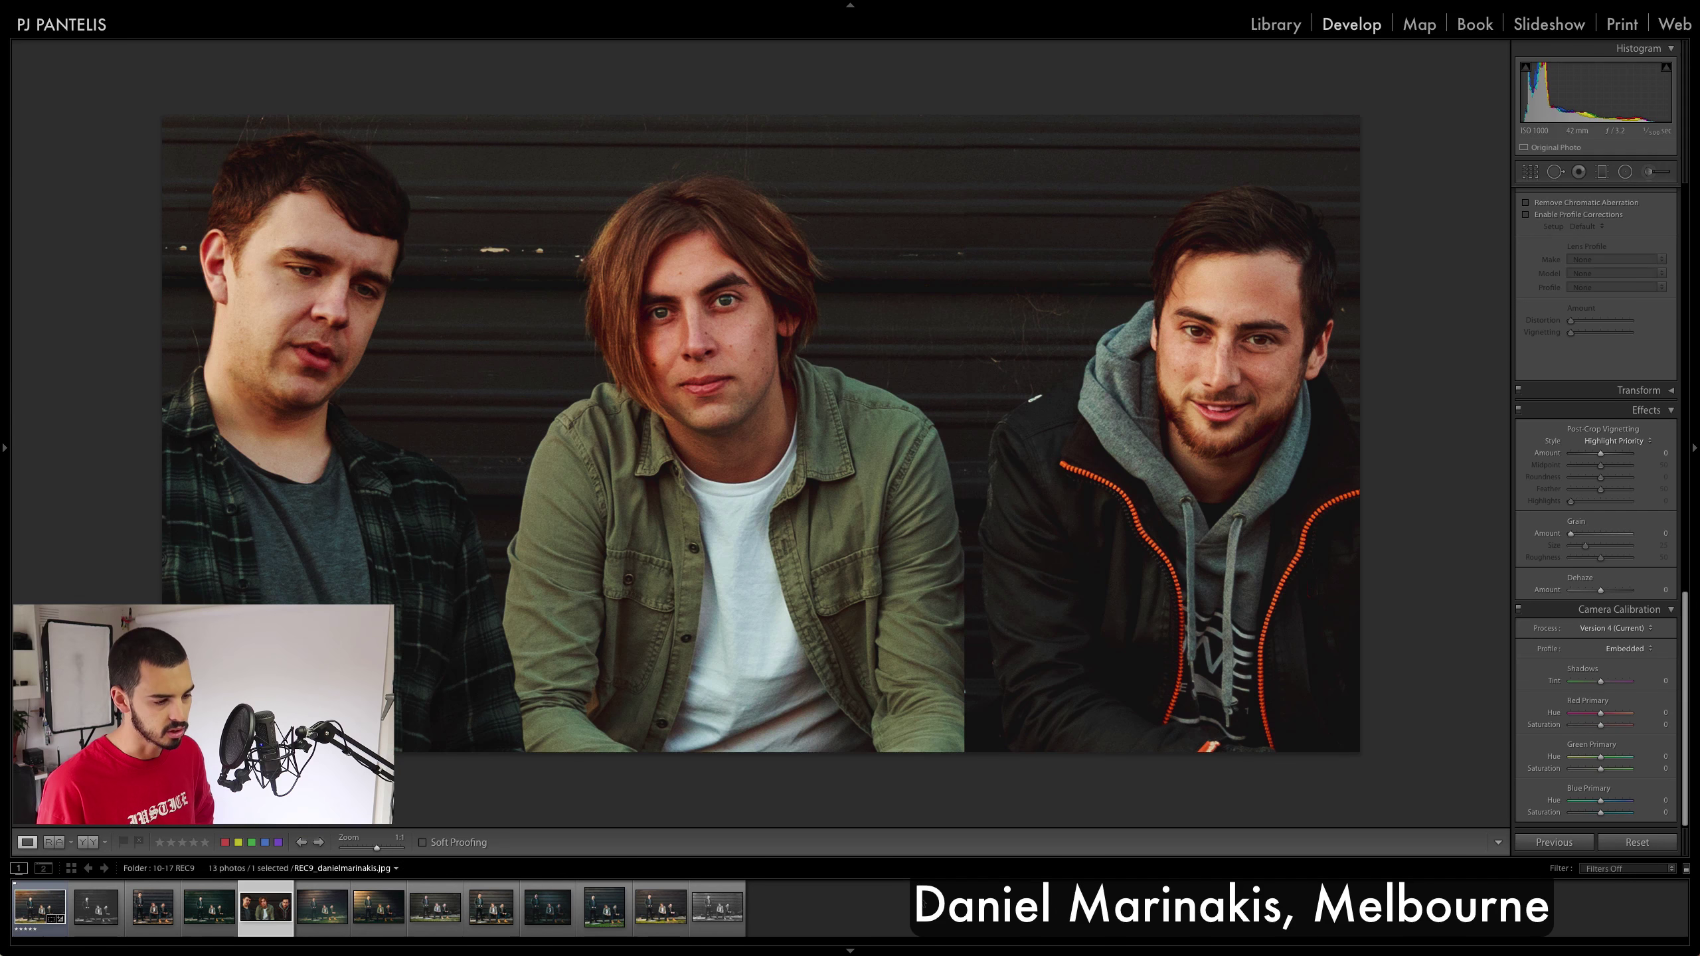
Review the green-toned edit's full frame again, then examine the tightly cropped edit at 1:1.
key("Left")
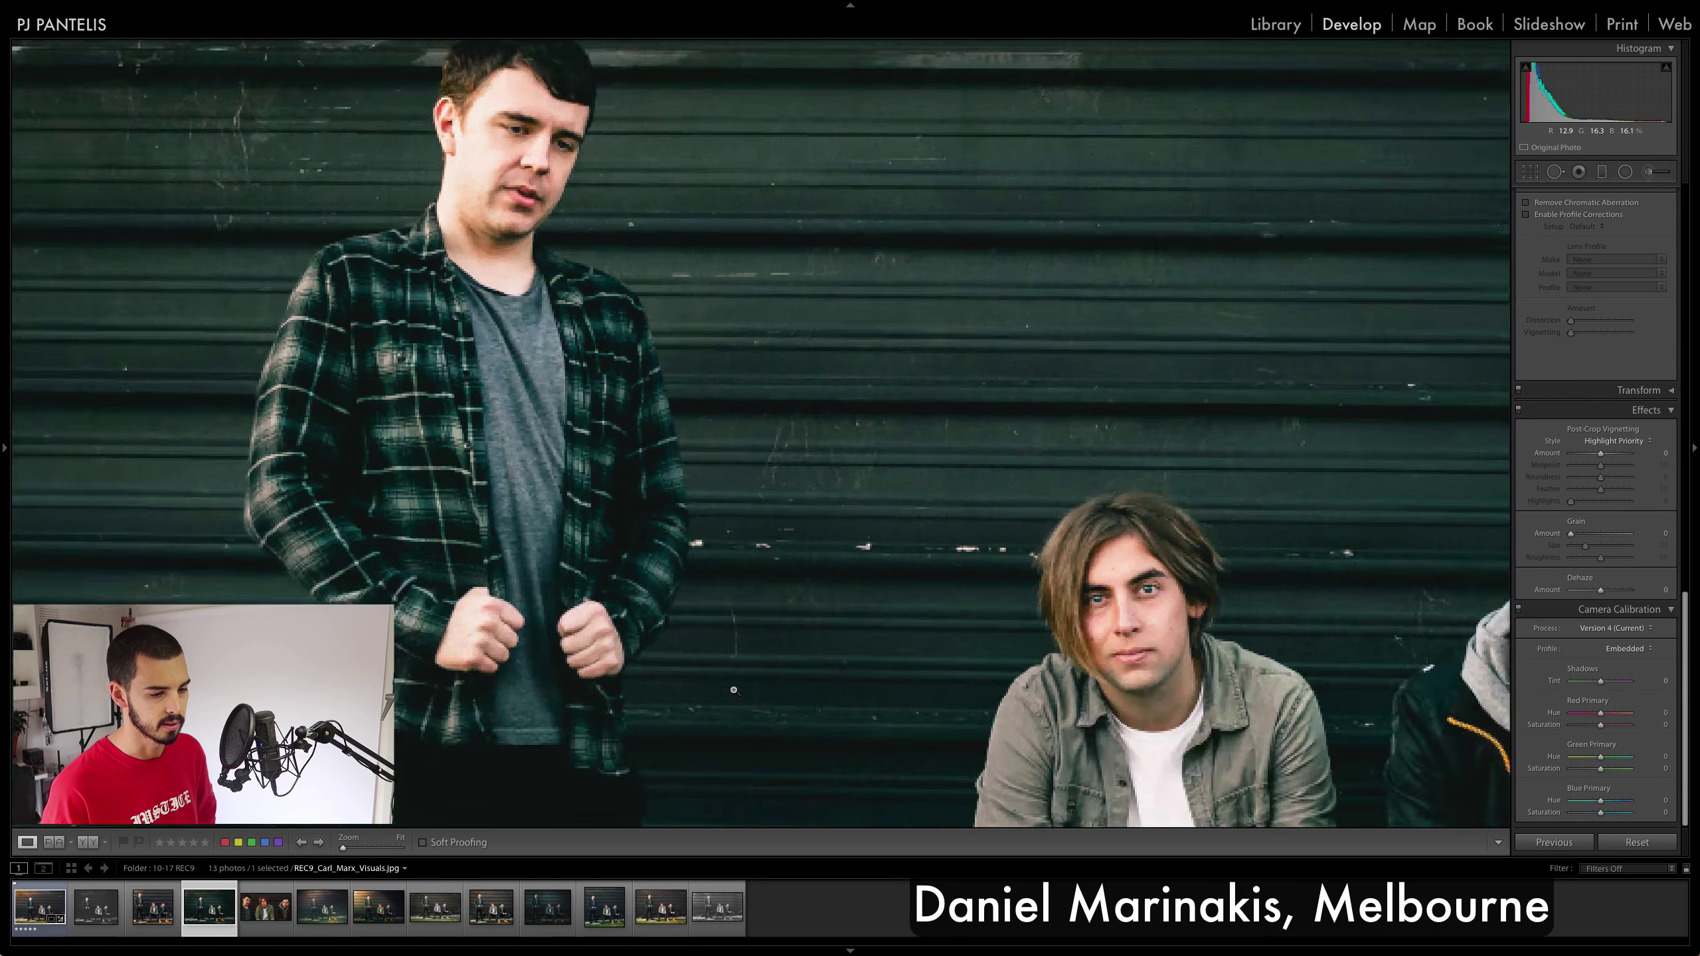
left_click(734, 690)
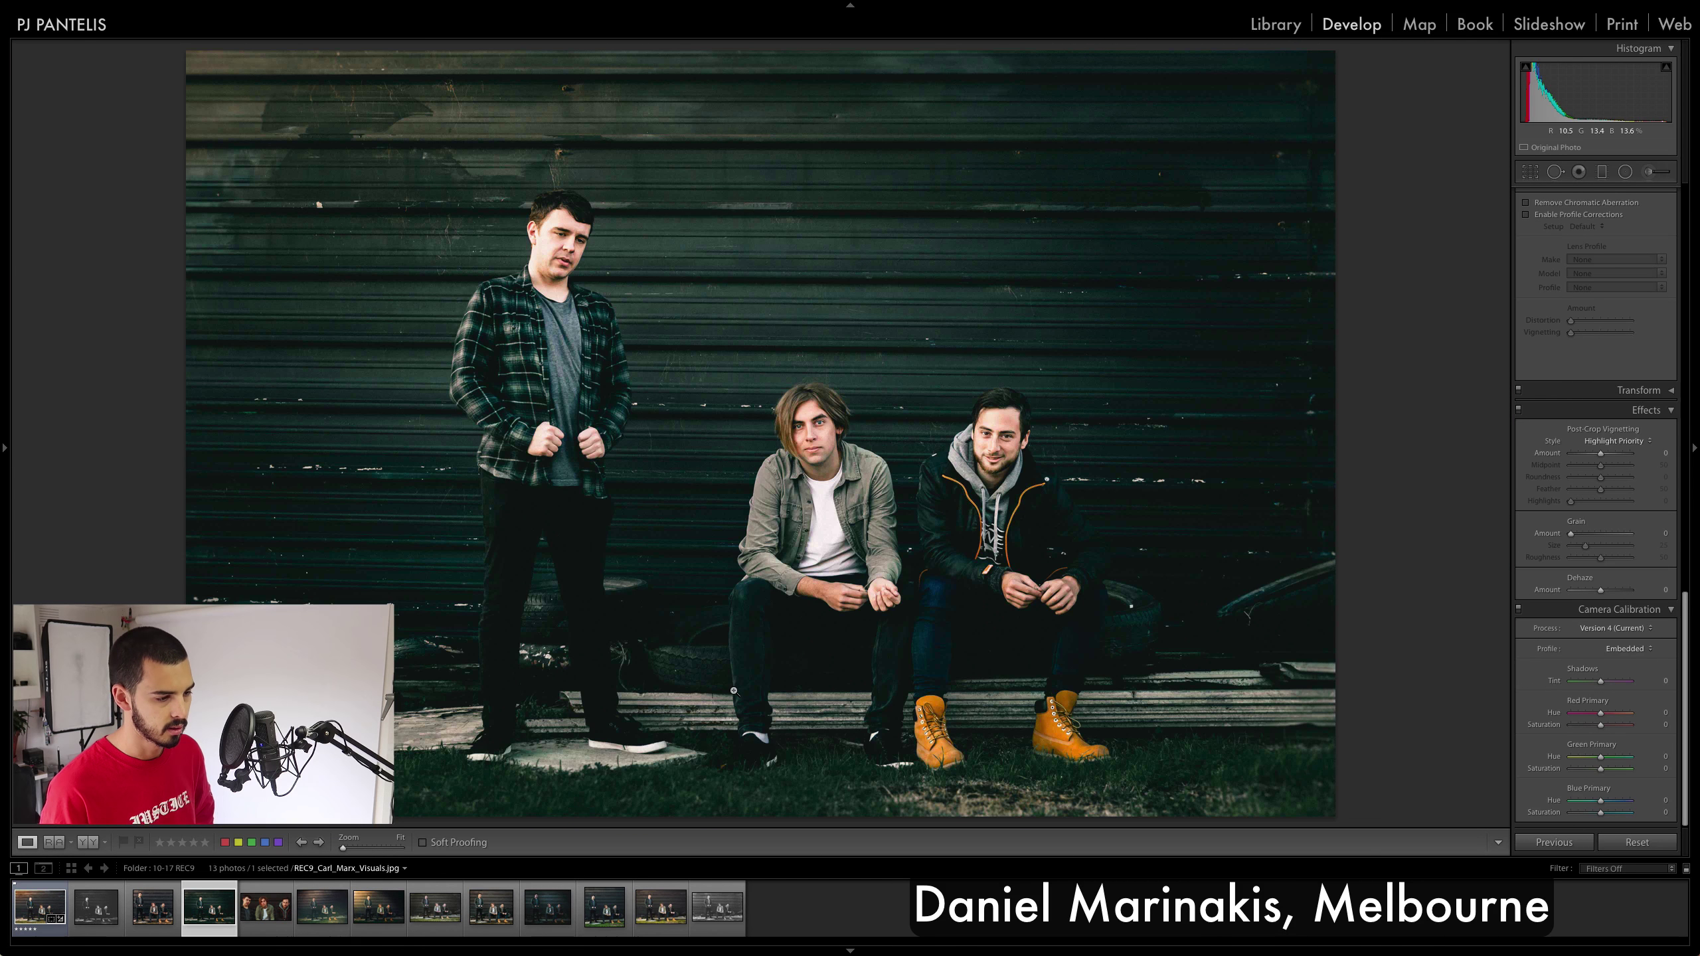
left_click_drag(765, 641, 810, 594)
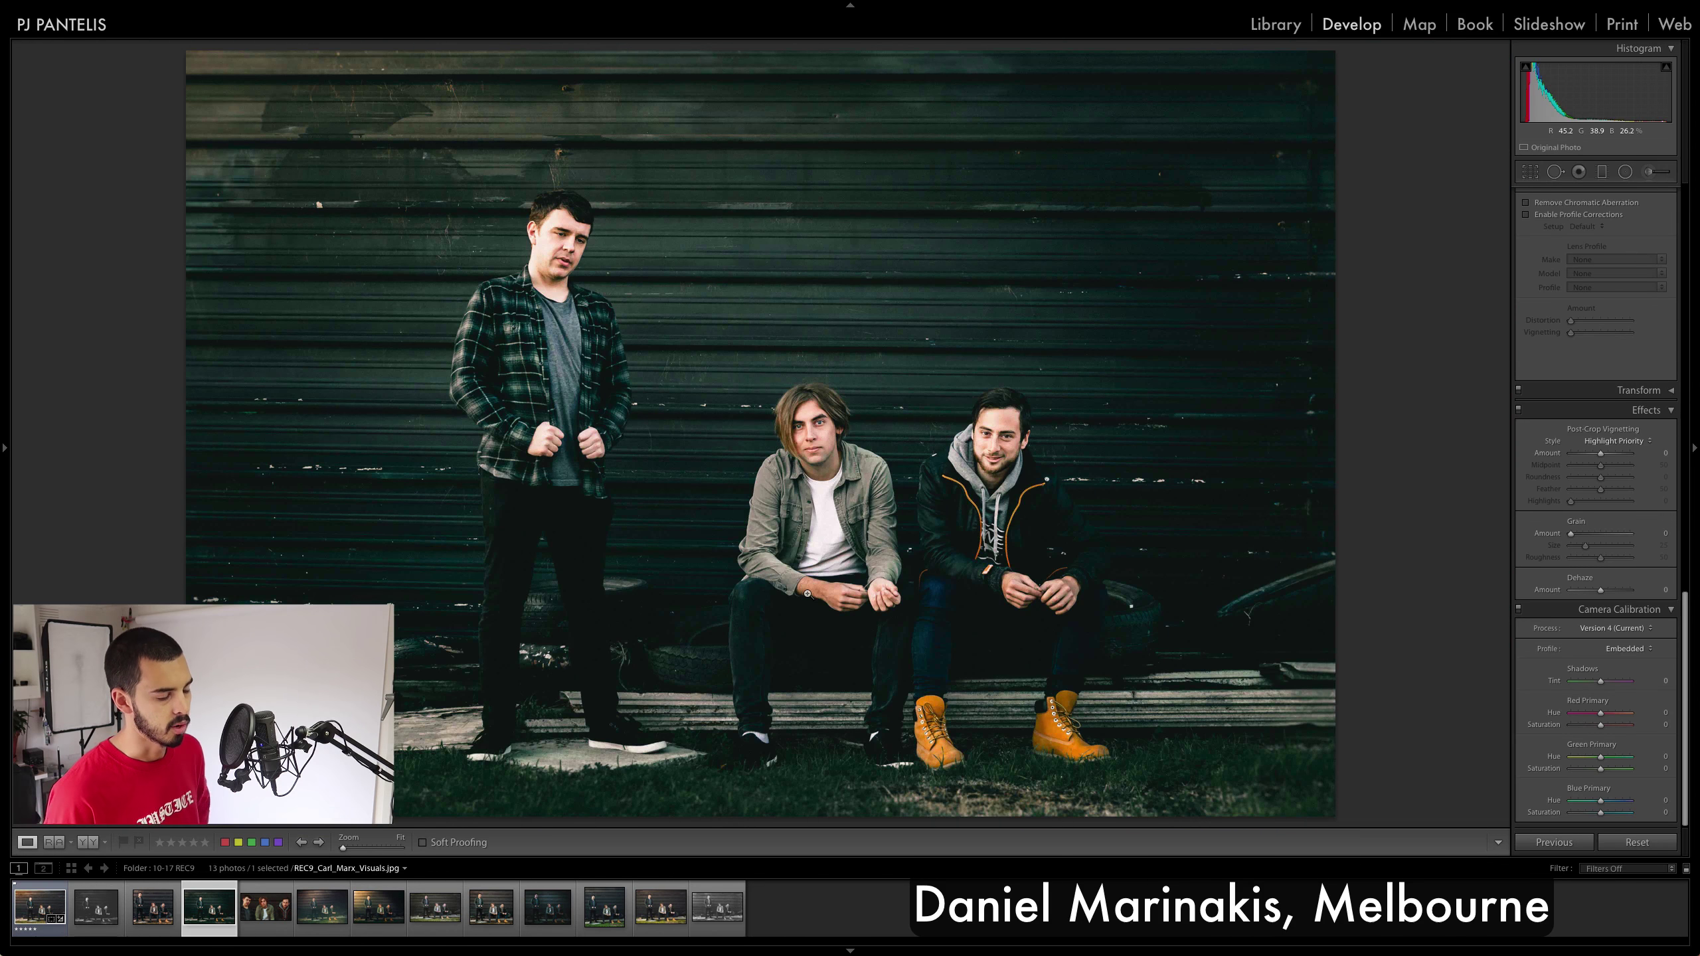
key("Right")
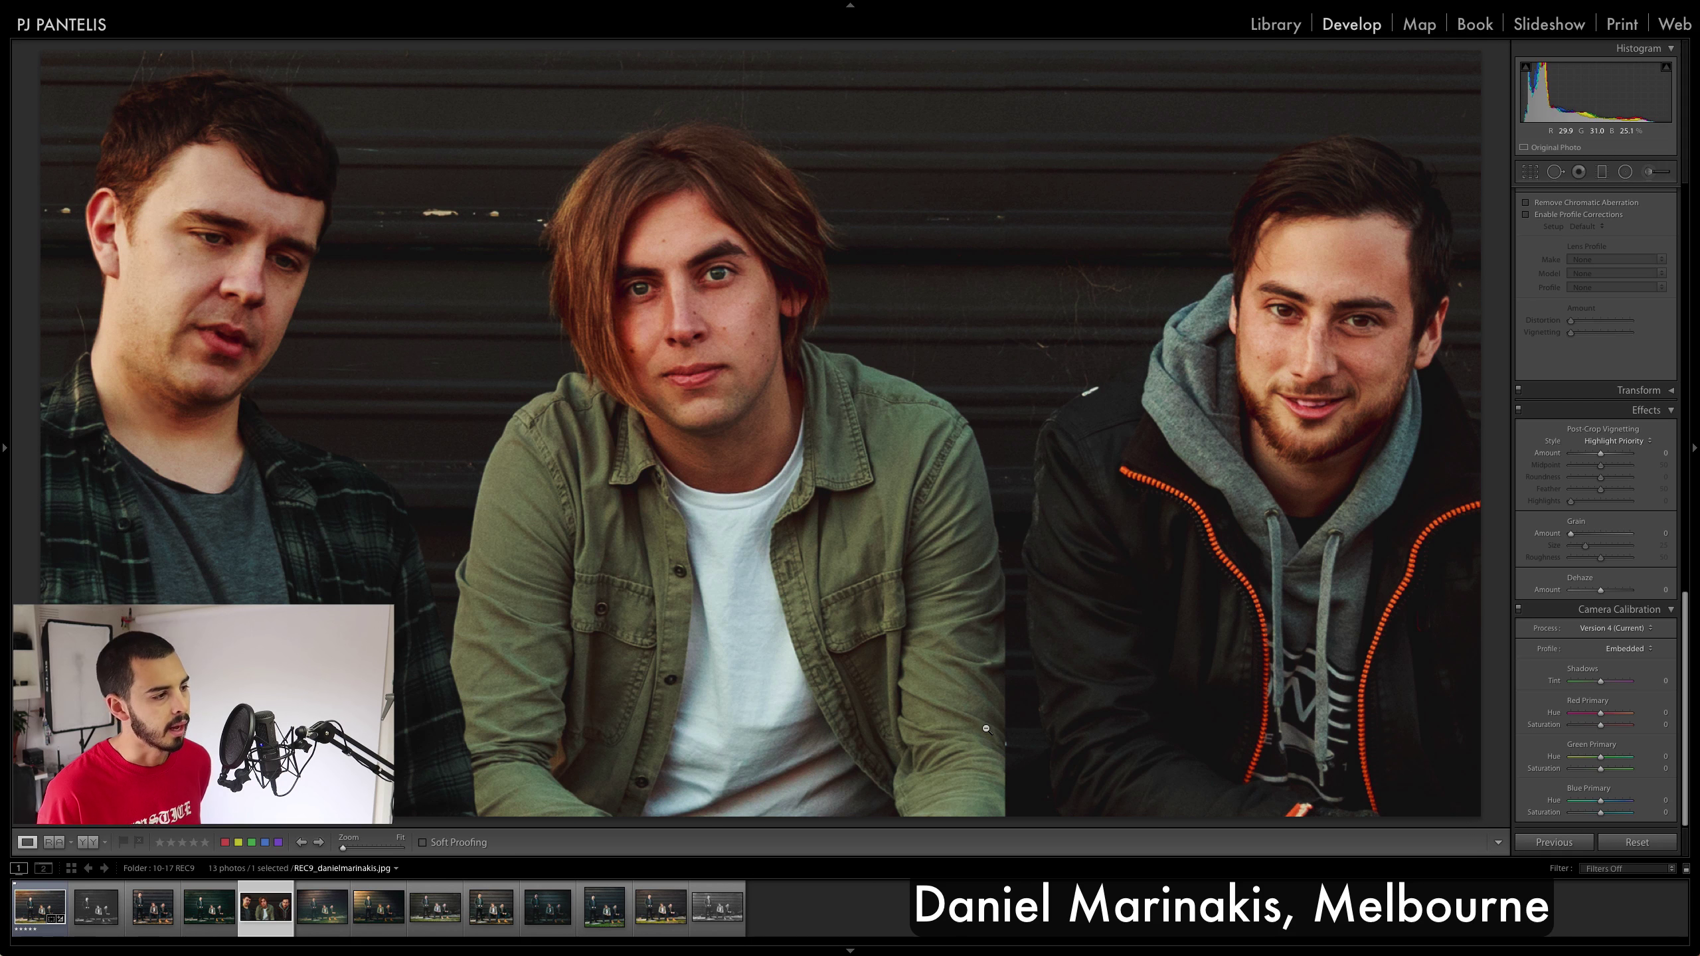
left_click(918, 563)
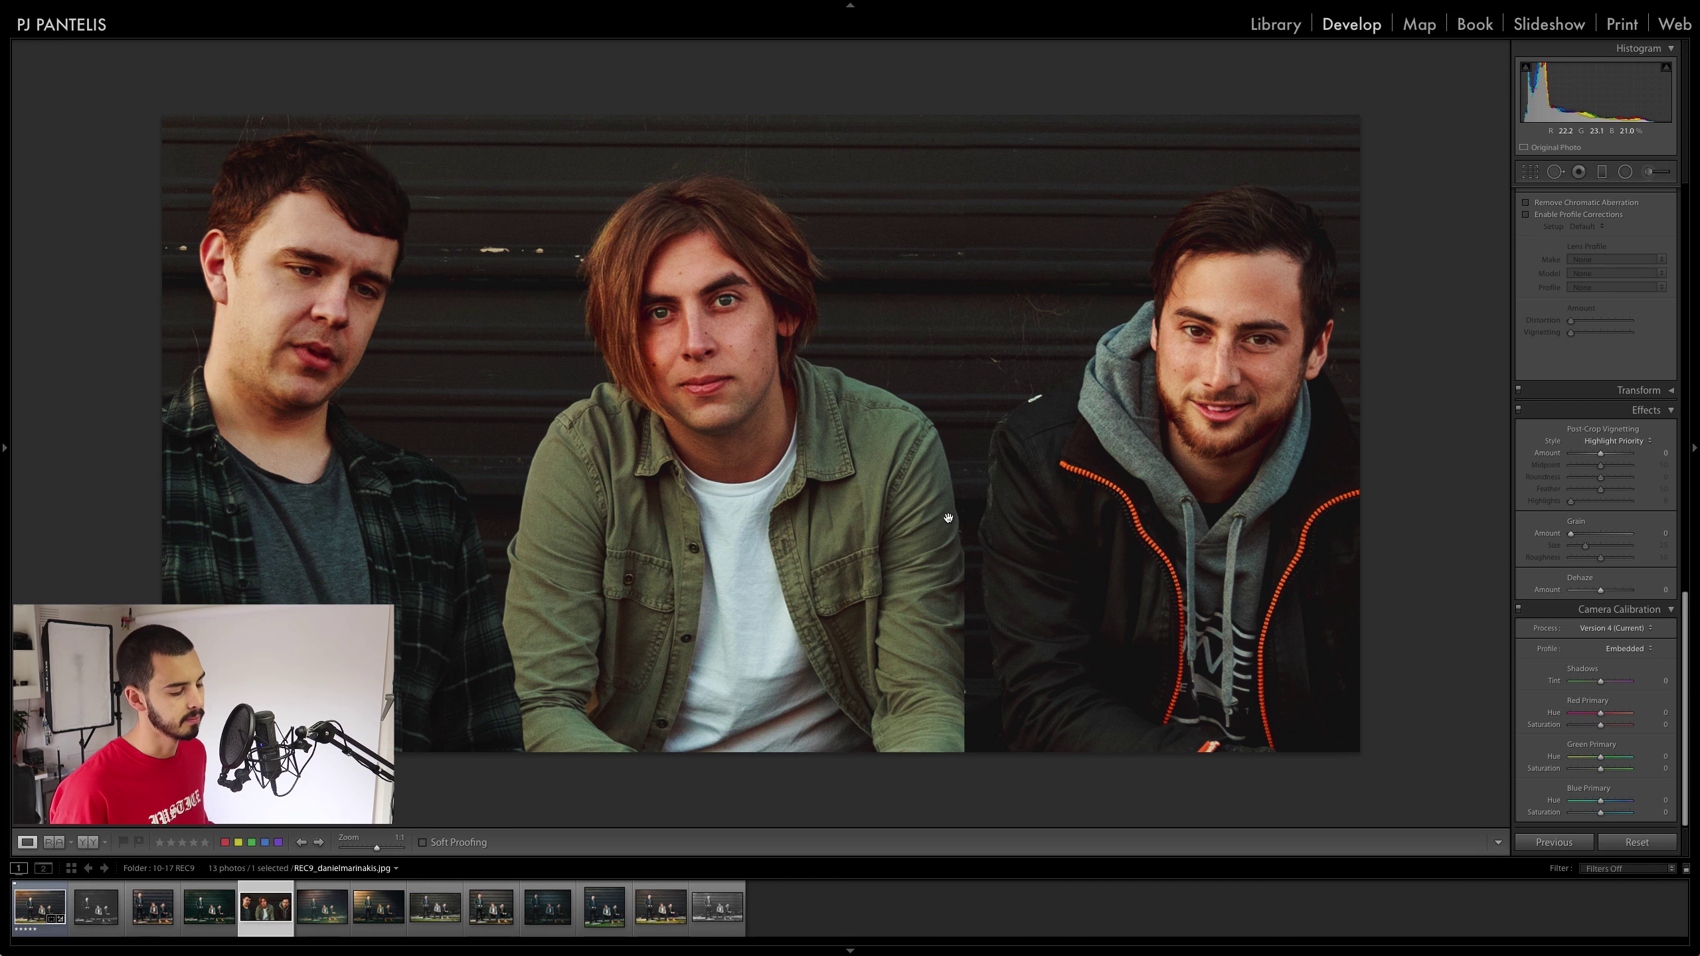
Show the sixth photo, the faded edit with vignetting, and check it fitted and at 1:1.
key("Right")
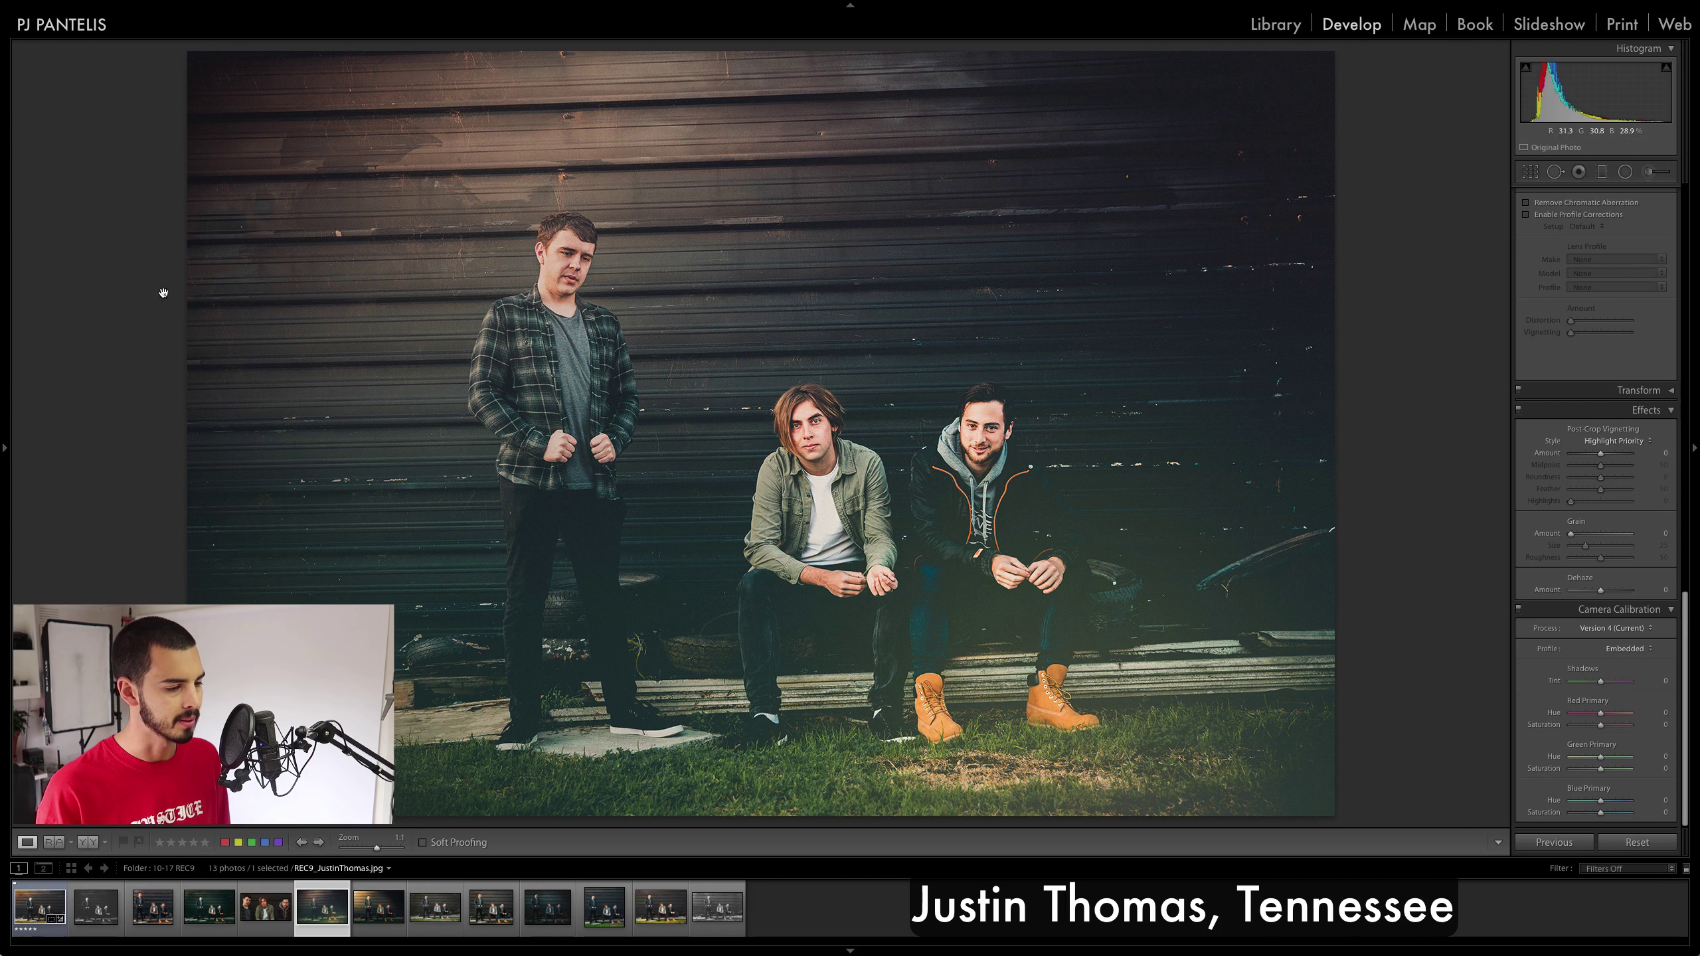
left_click(752, 409)
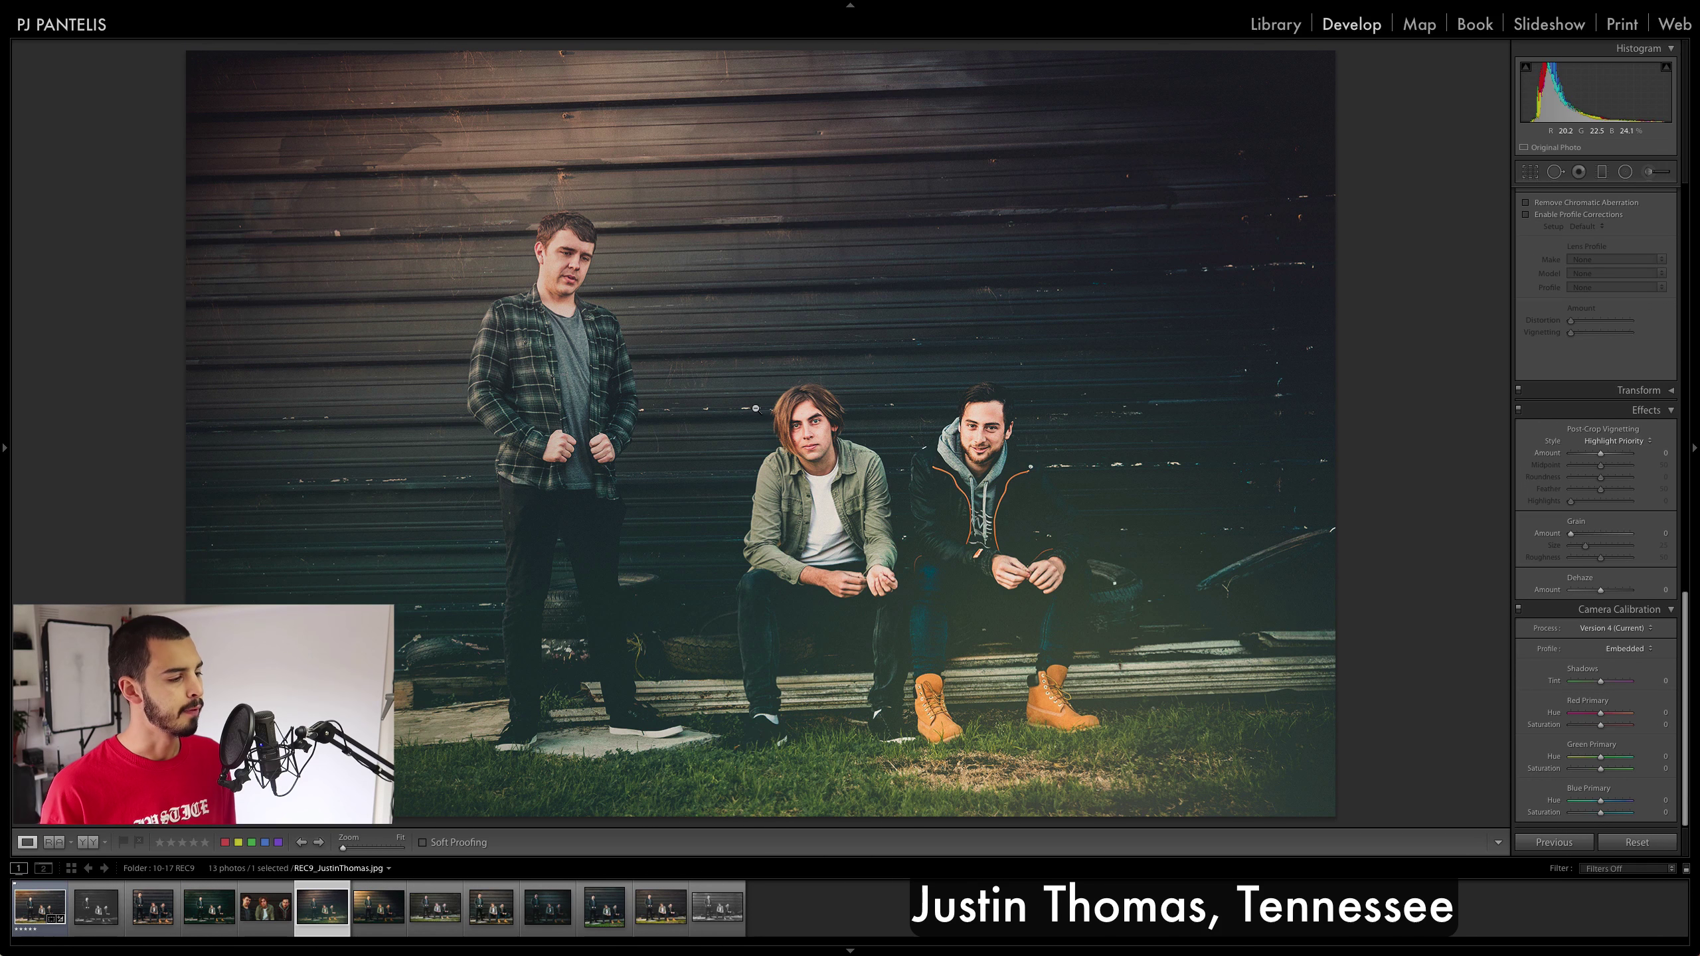
left_click(802, 412)
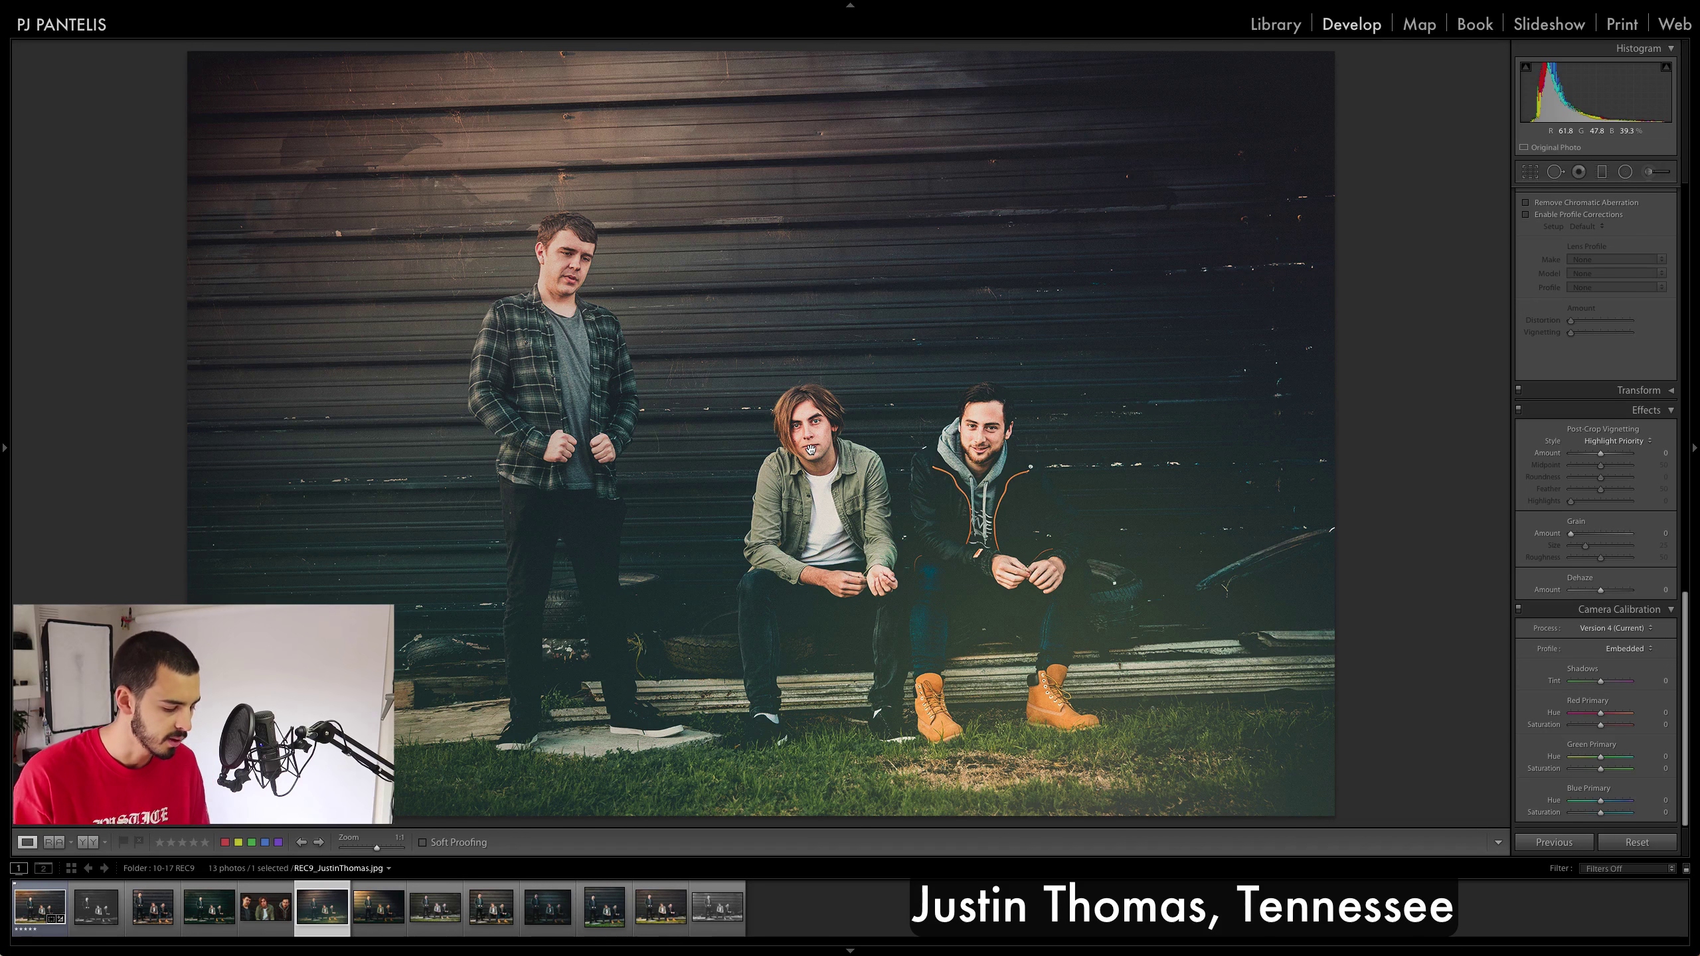
Show the edit with warm light on the wall and examine it at 1:1 and in full frame.
key("Right")
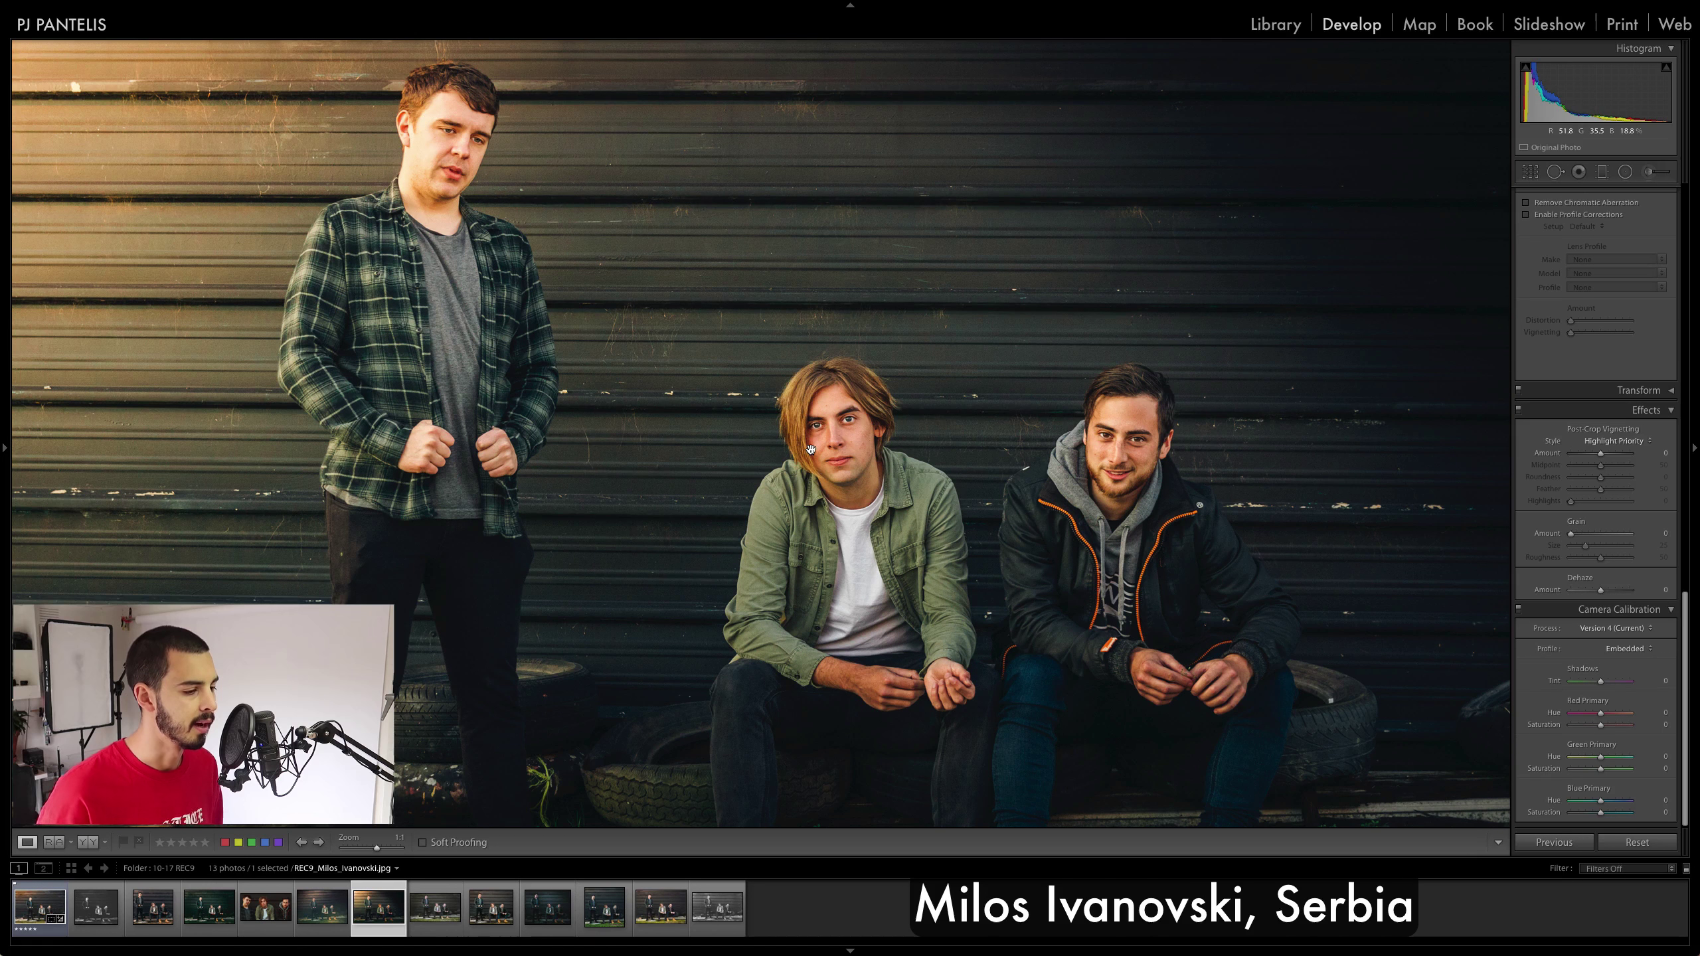
left_click(811, 451)
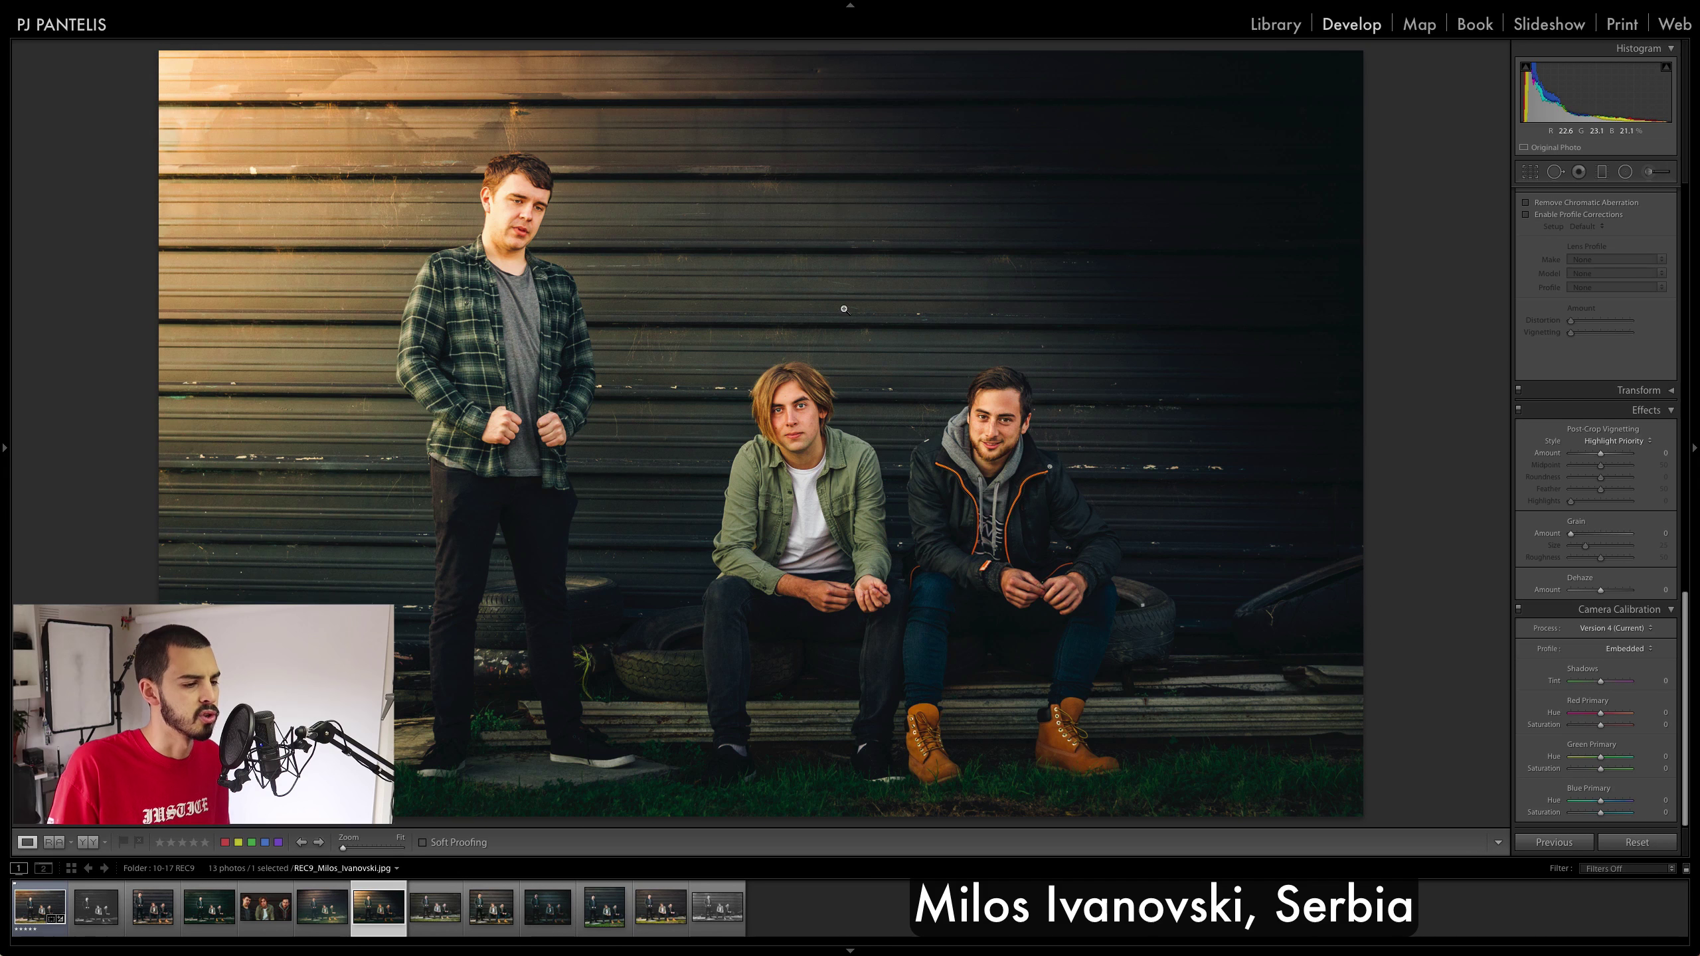
left_click(823, 406)
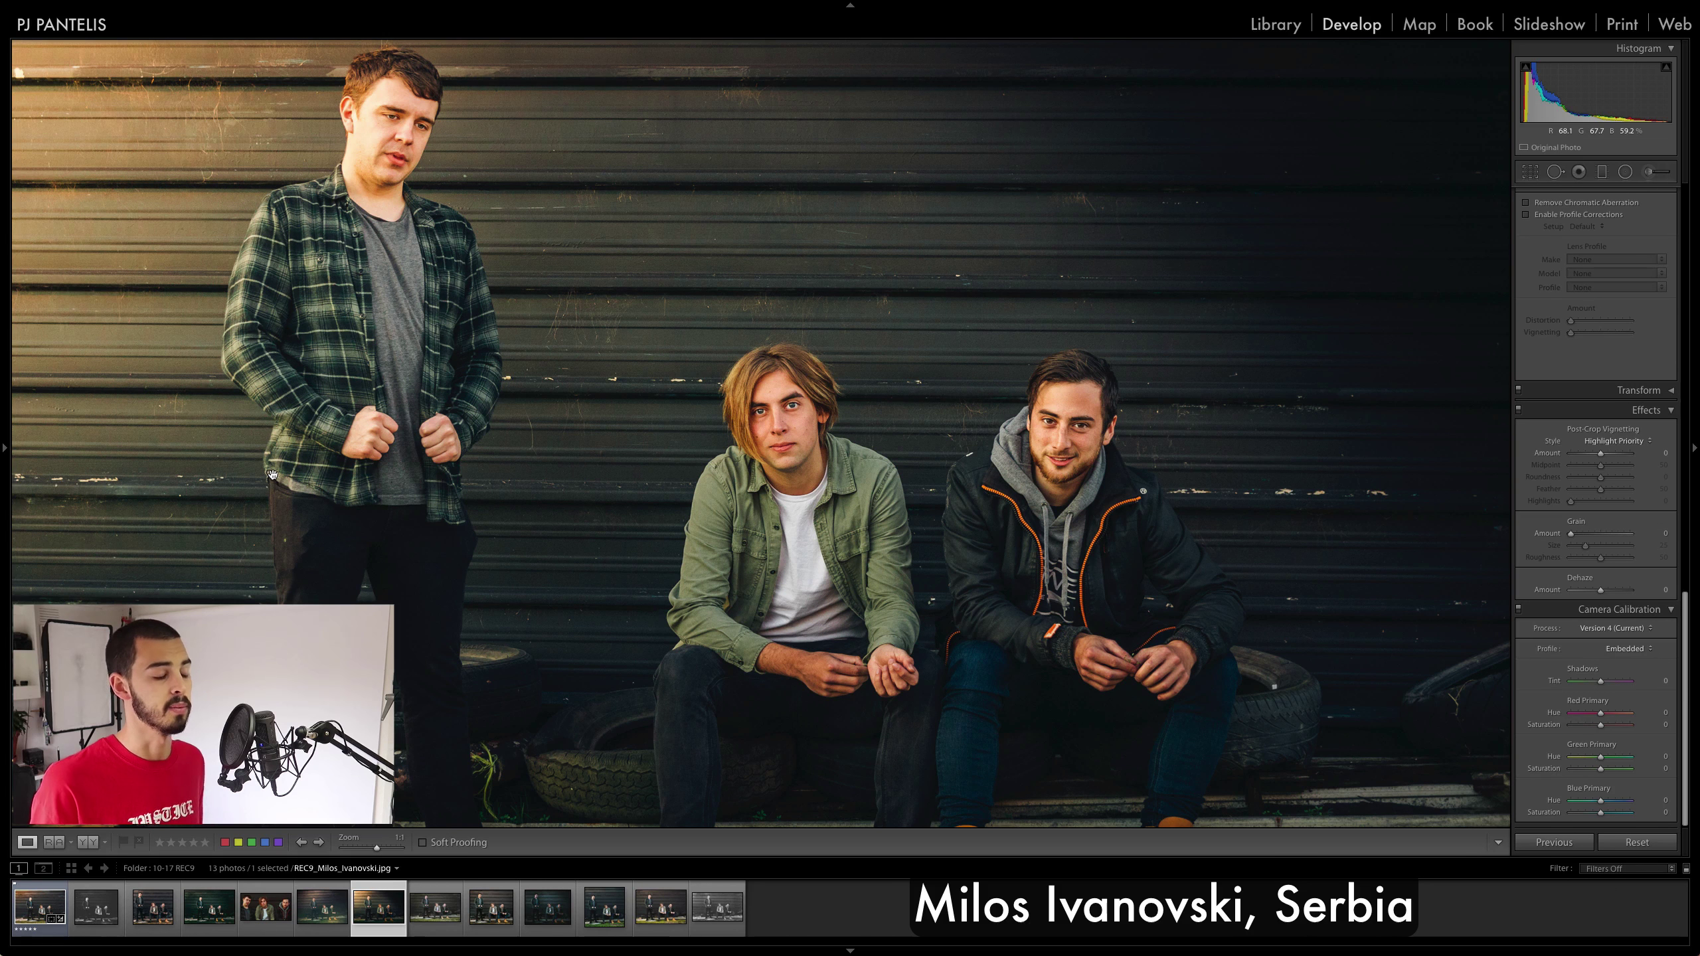
left_click(363, 437)
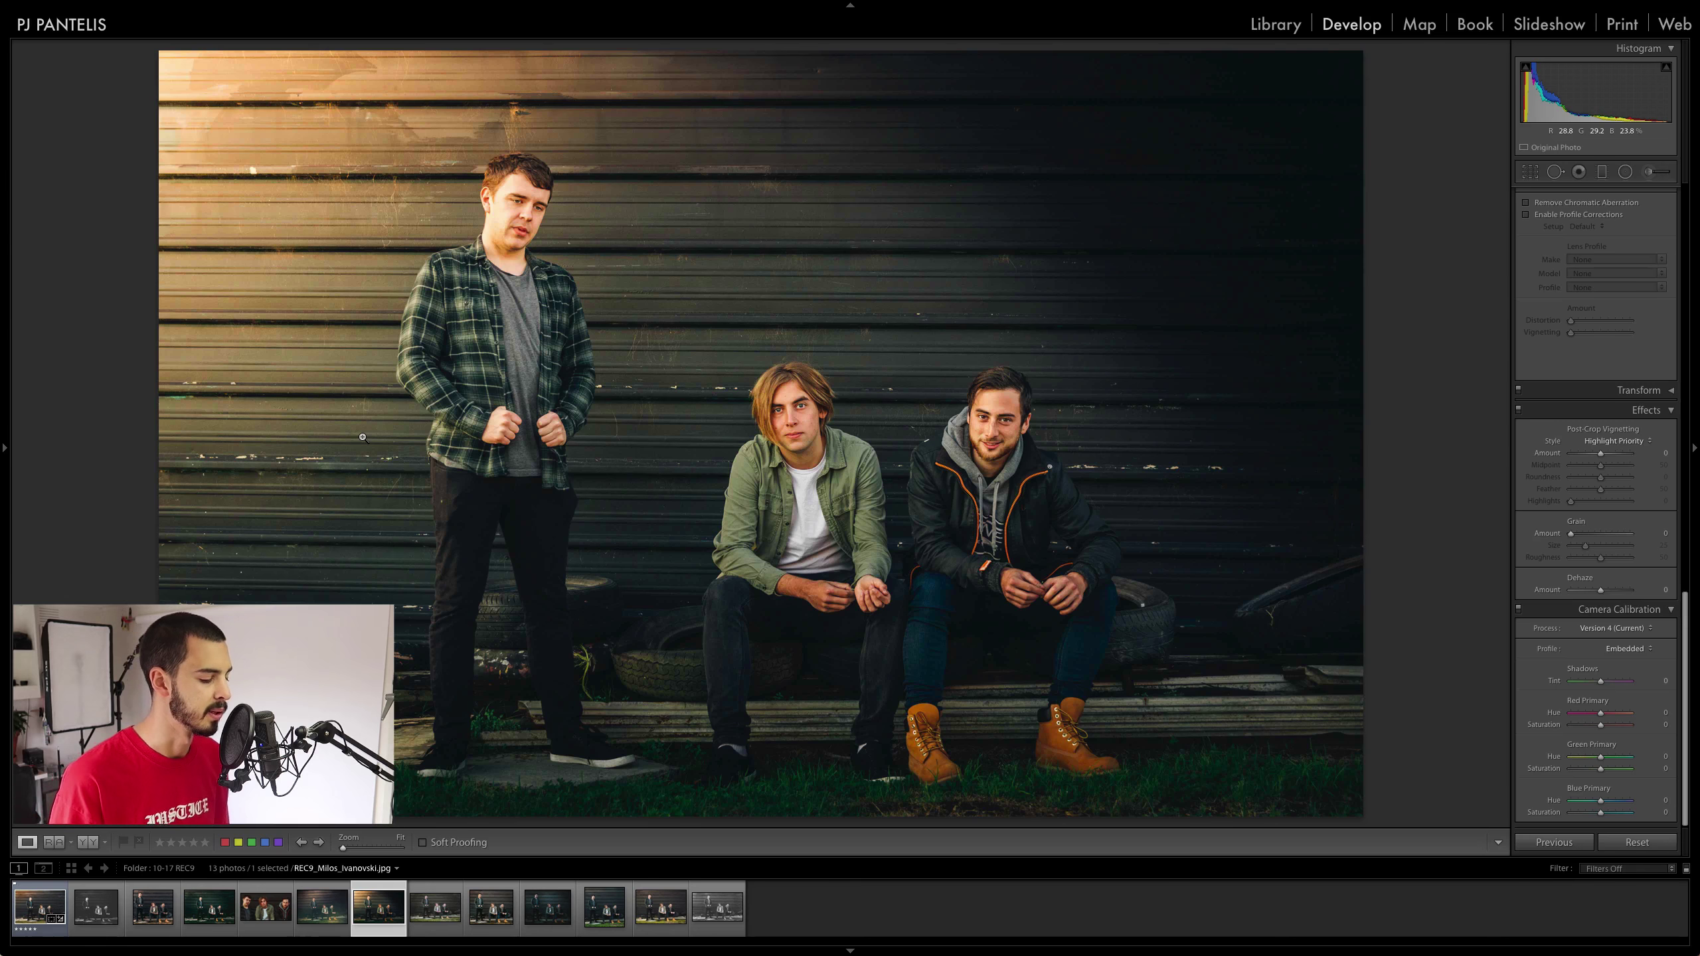
Show the muted edit with bright grass and inspect the seated men's faces at 1:1 before returning to the full frame.
key("Right")
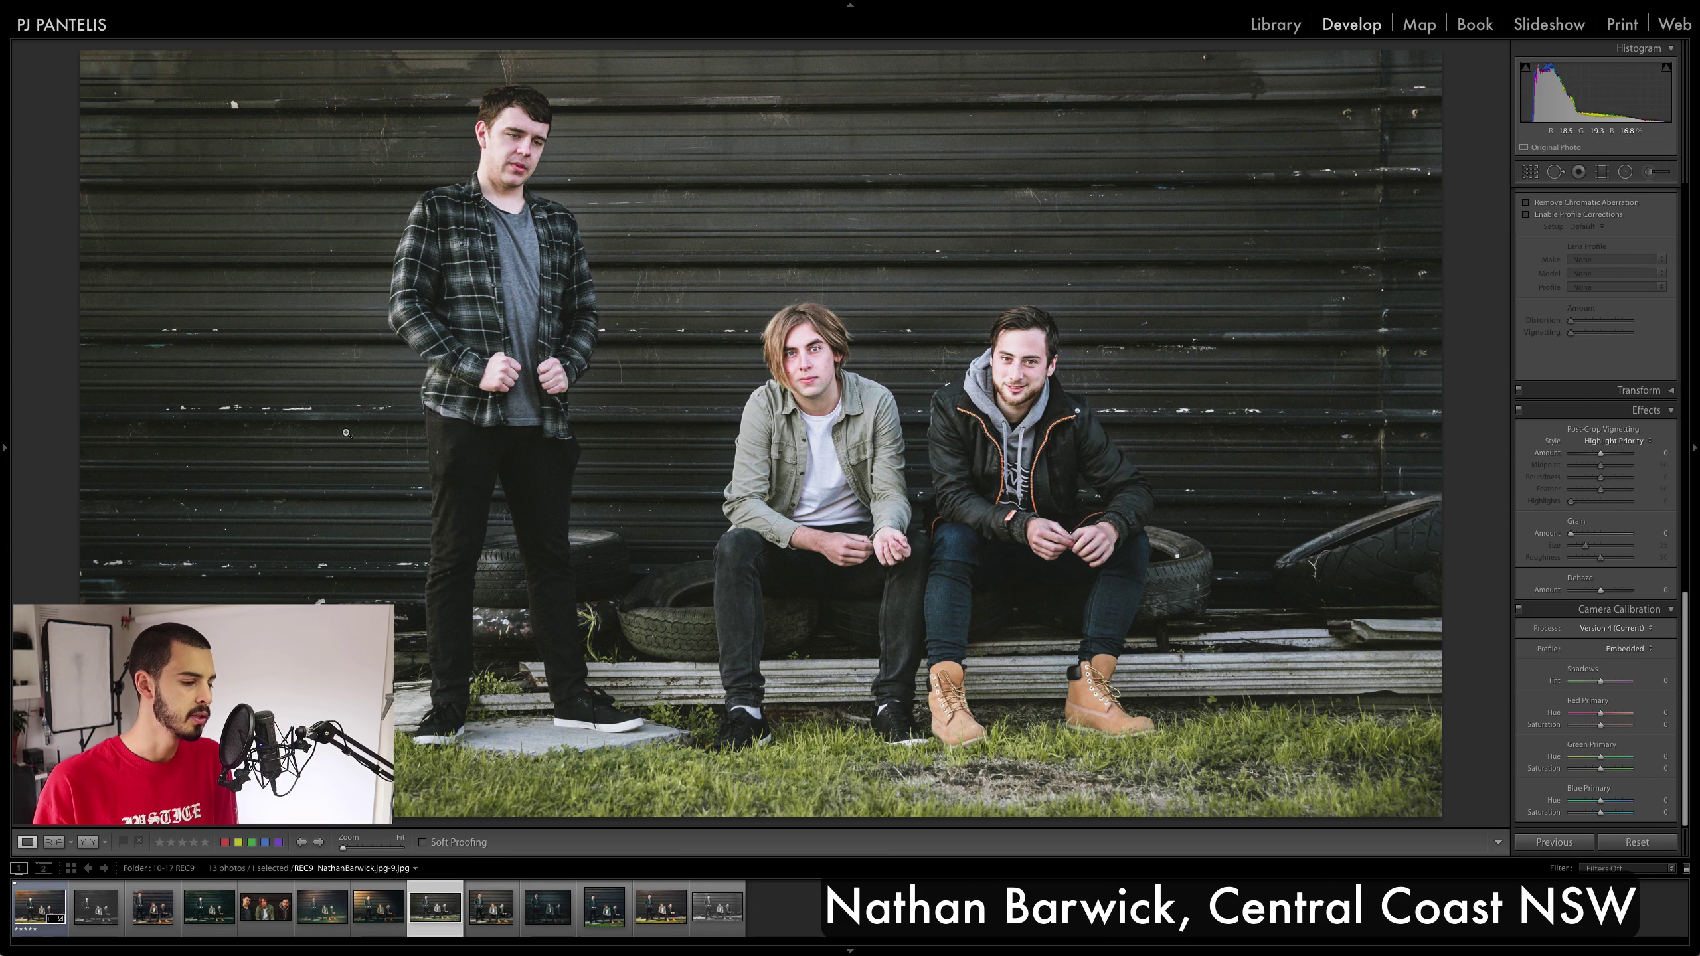
left_click(819, 428)
left_click(820, 427)
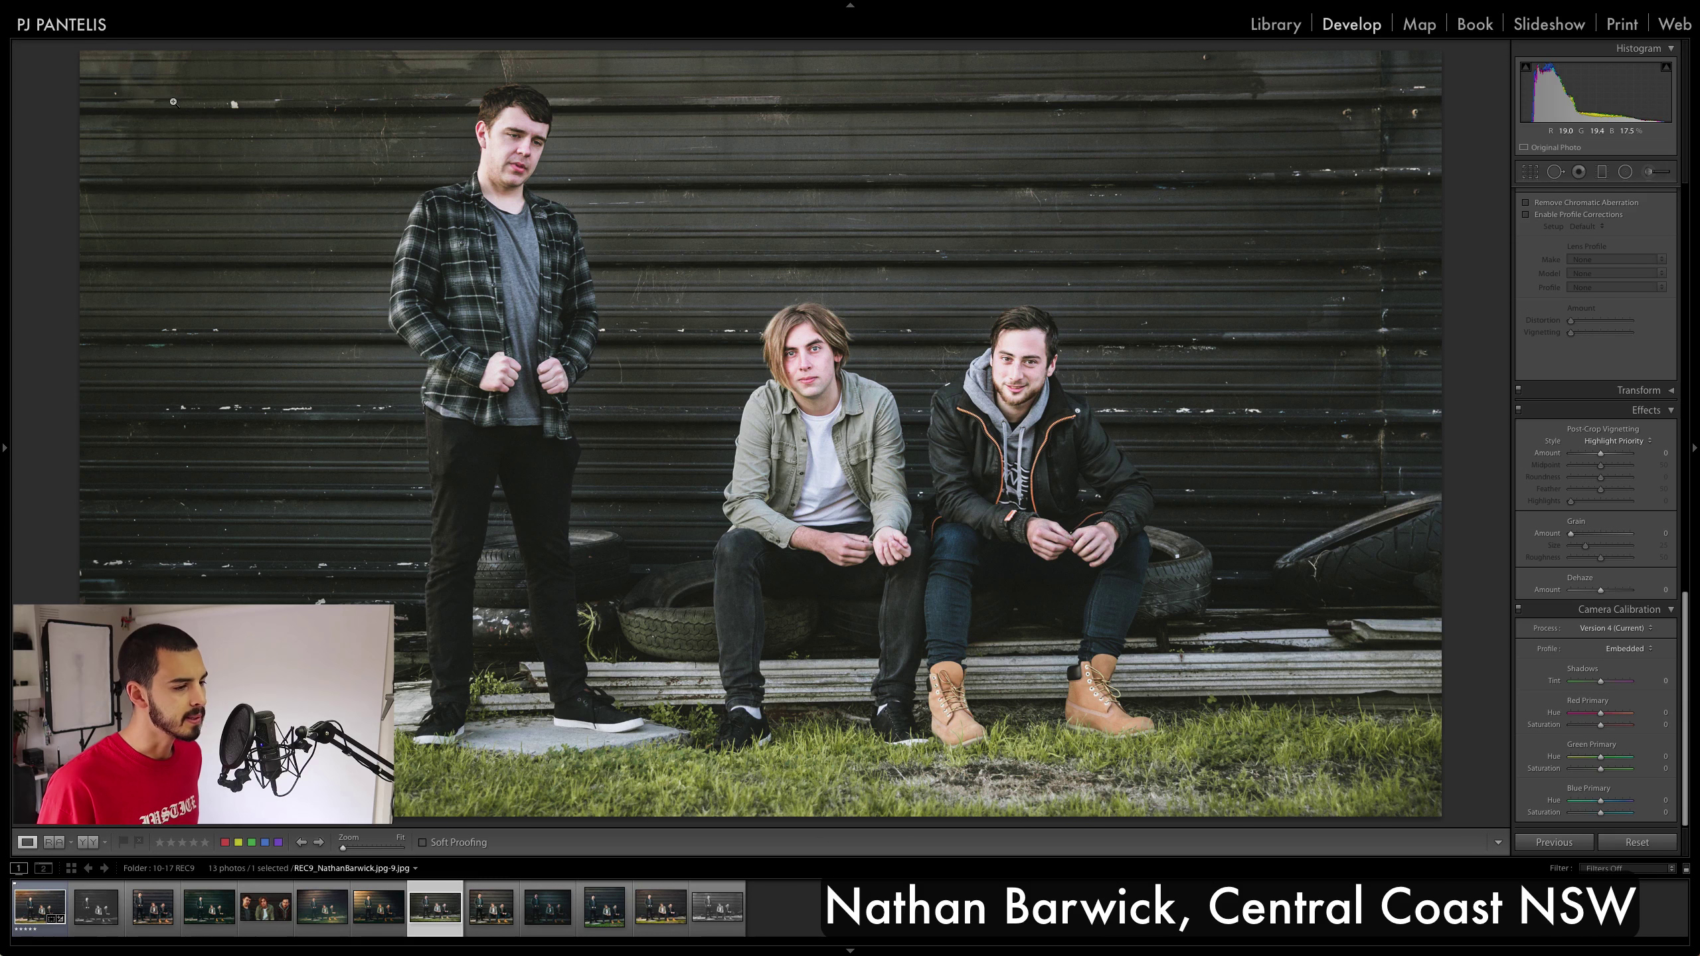
left_click(800, 358)
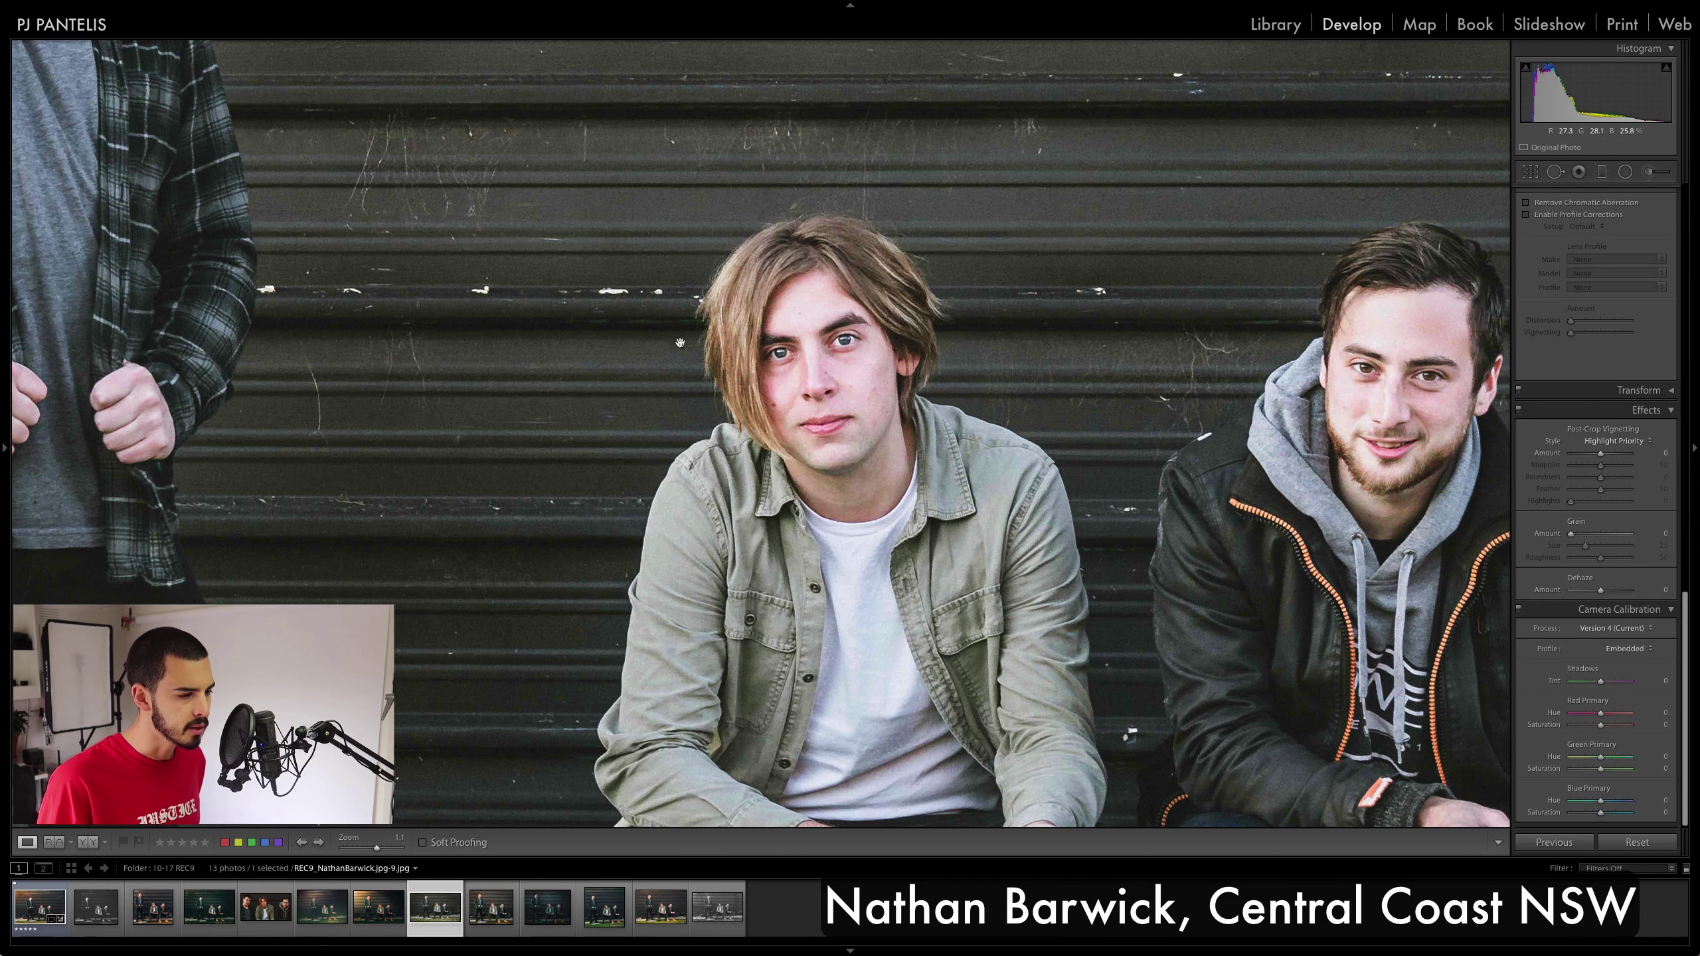
left_click(748, 362)
left_click(828, 348)
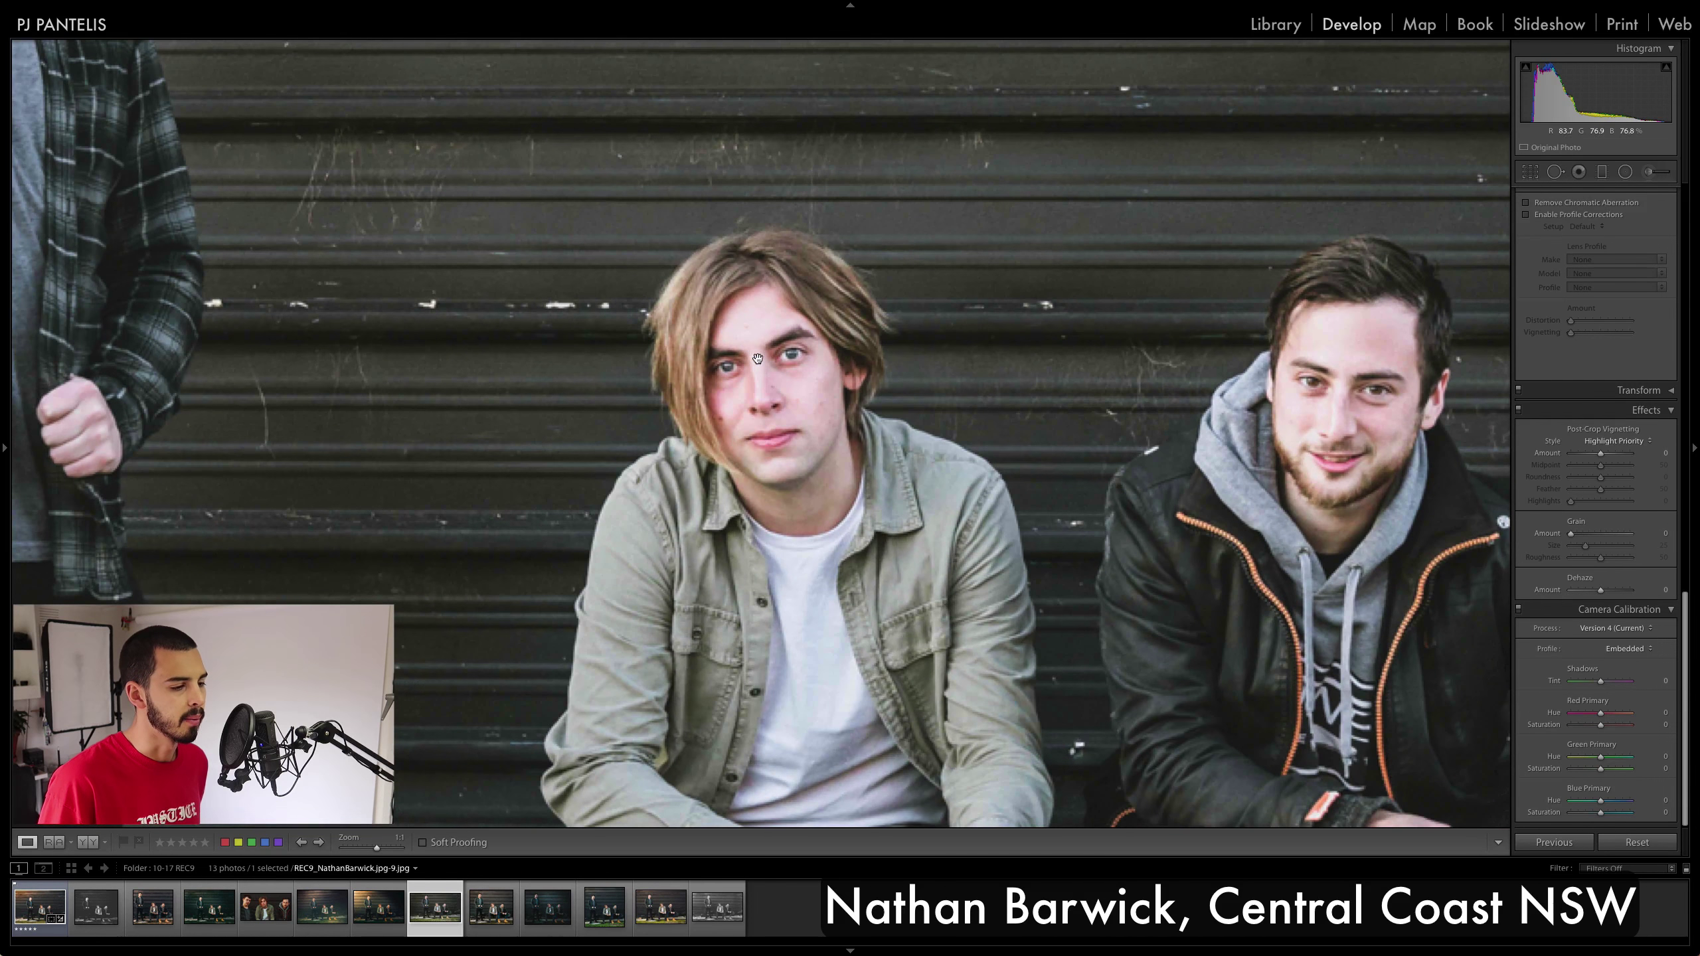
left_click(851, 369)
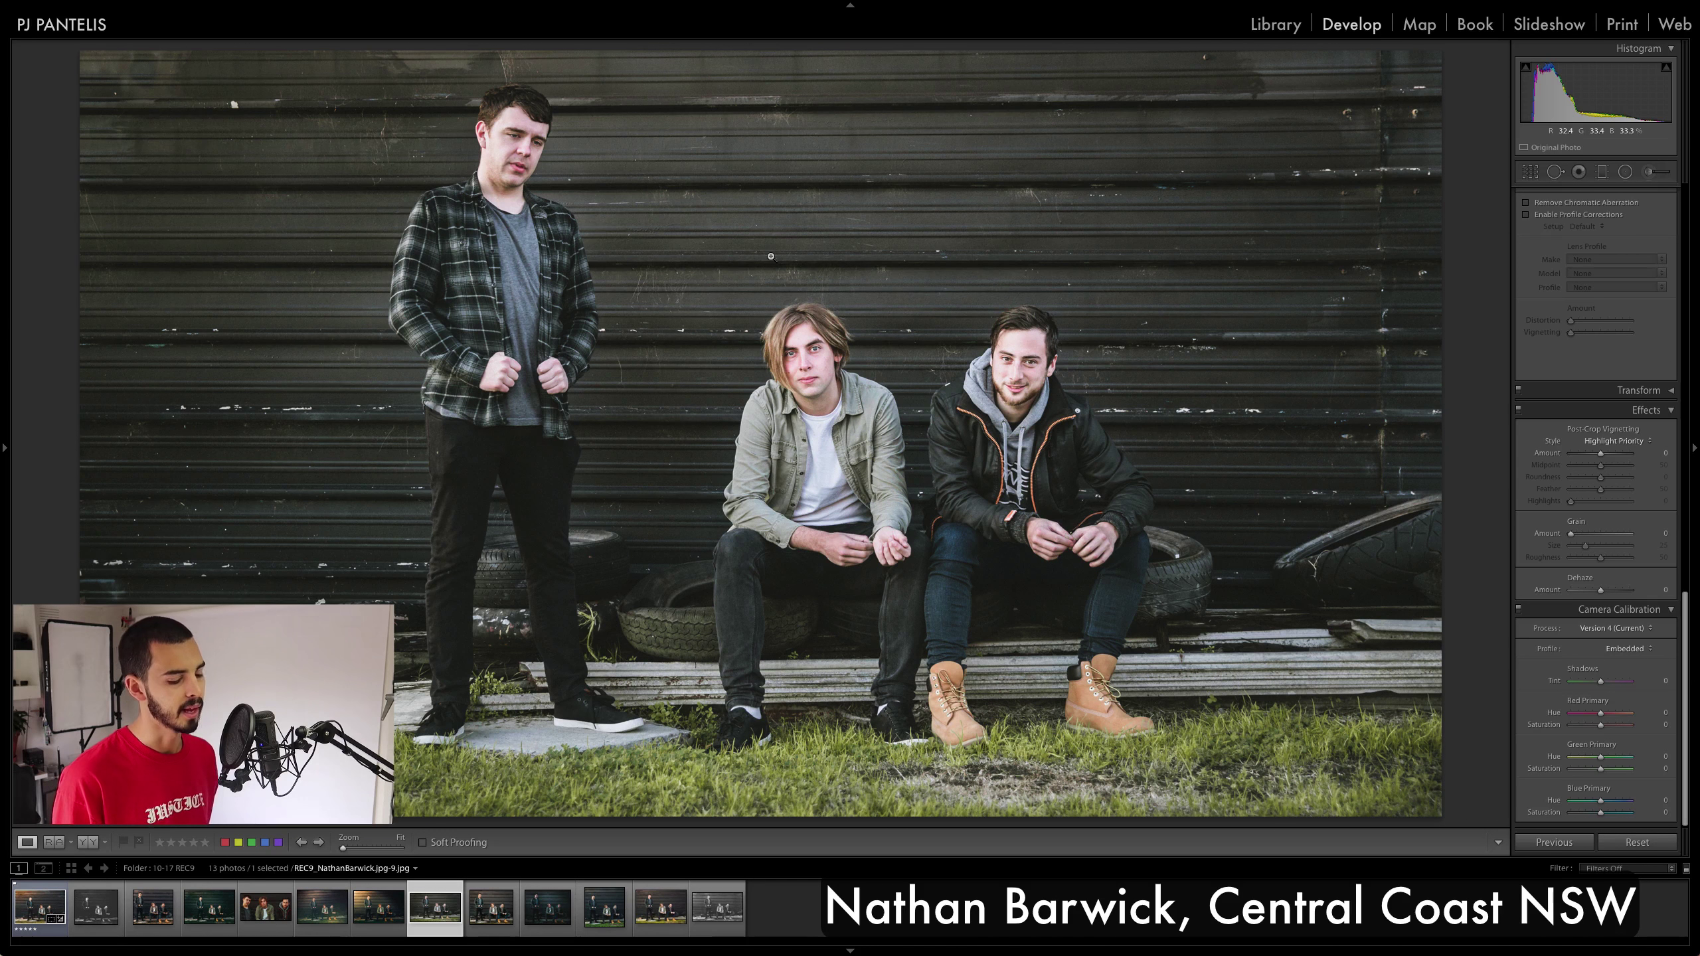
Show the ninth photo, the contrasty edit with orange boots, and inspect it from the faces down to the boots at 1:1.
key("Right")
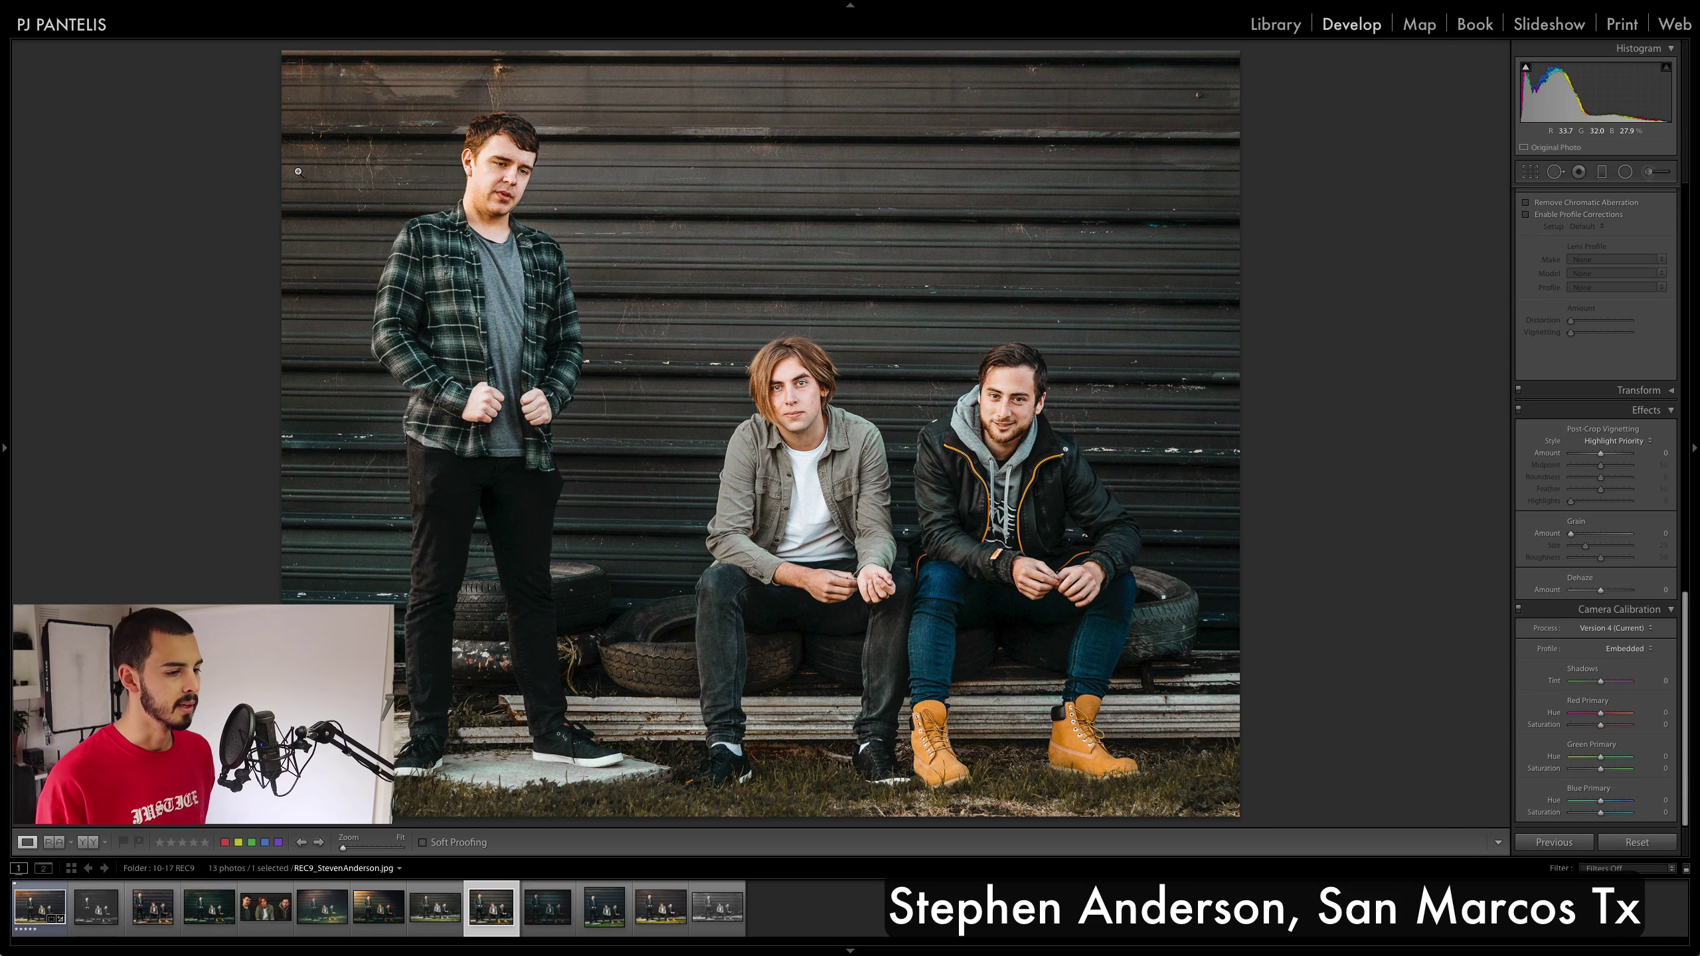
left_click(661, 349)
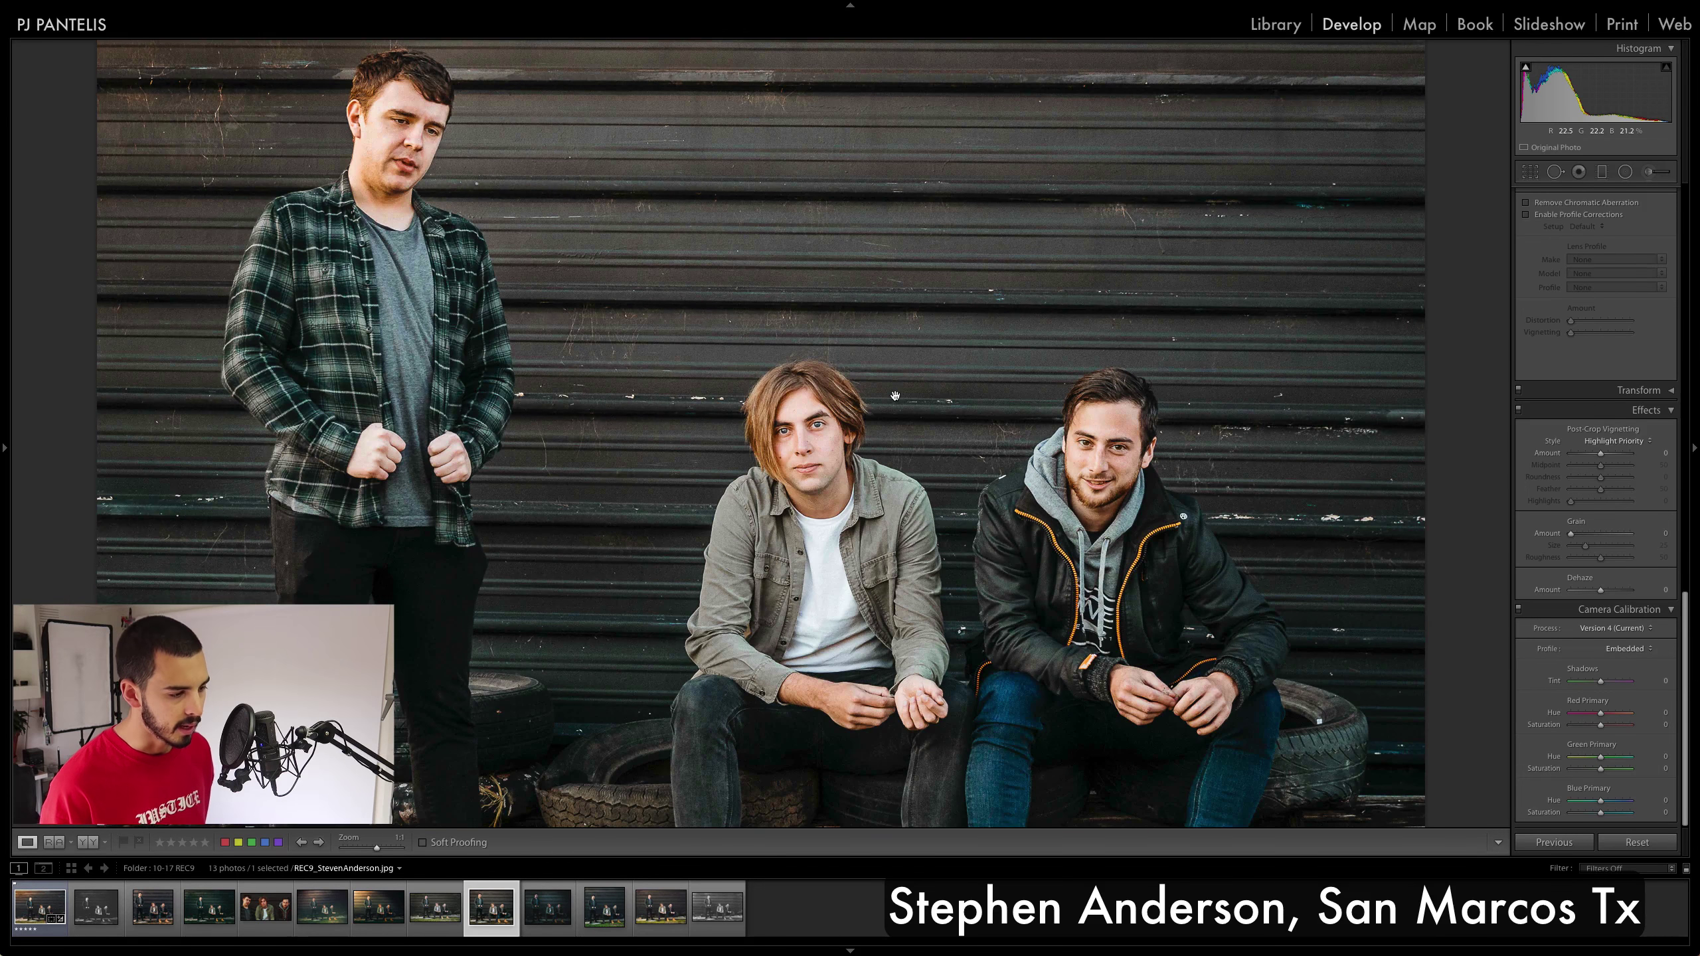
scroll(787, 335, "down", 5)
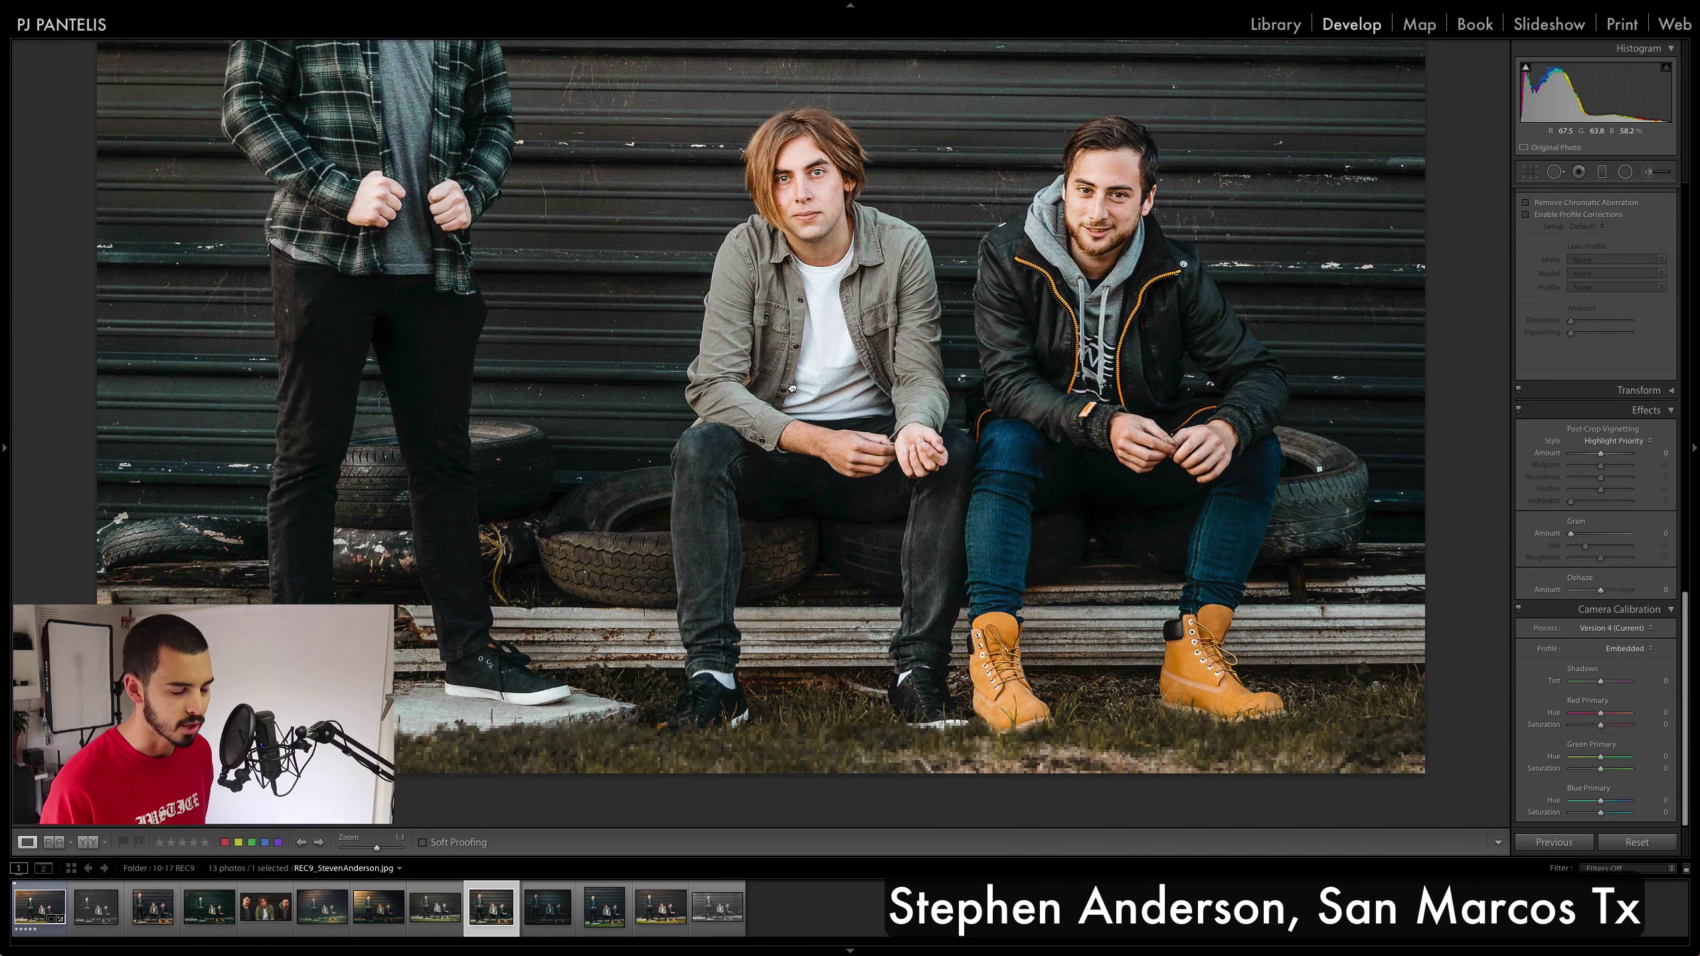
scroll(770, 474, "up", 5)
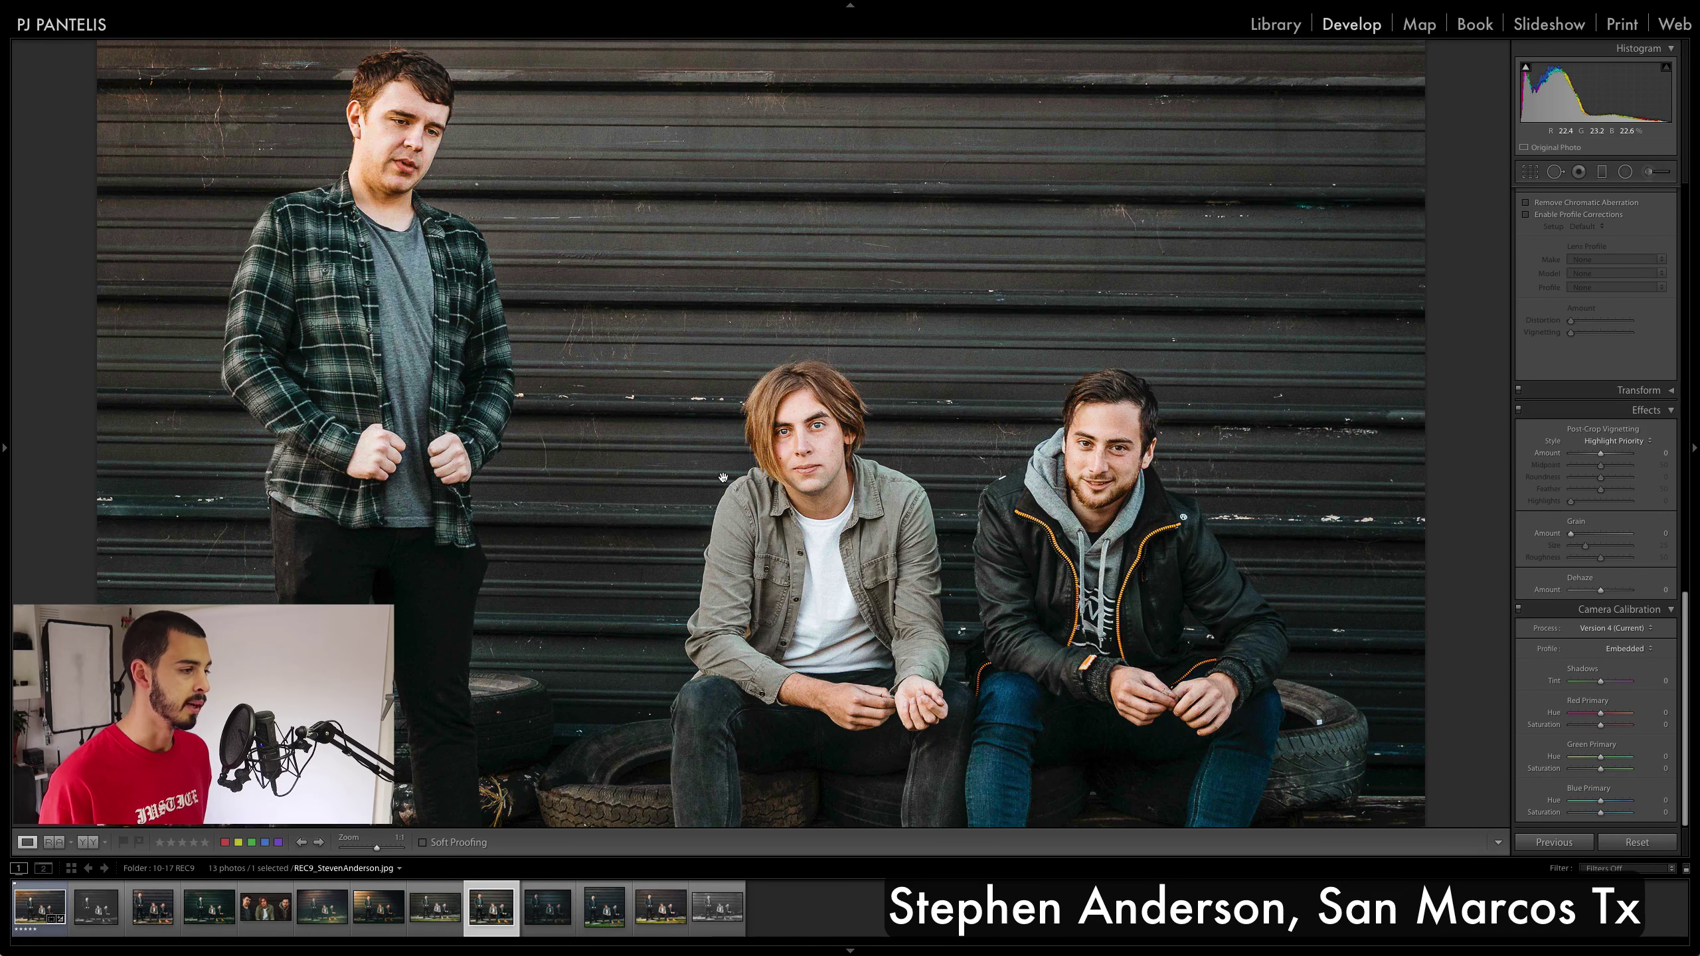
left_click(723, 478)
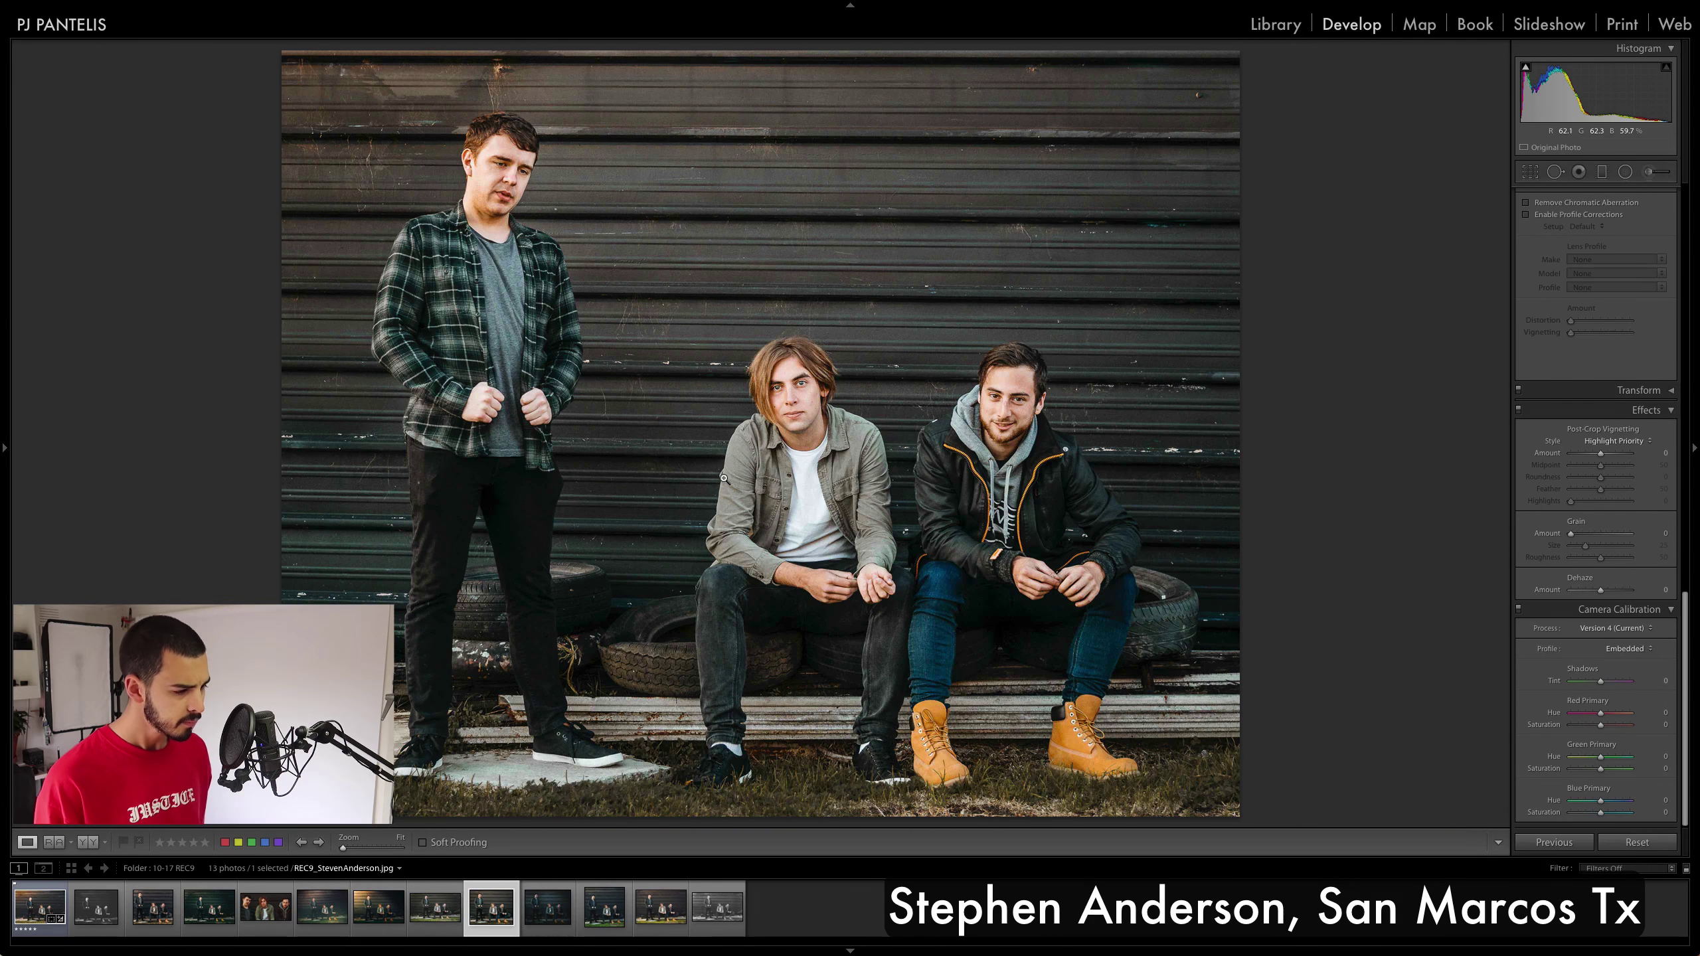
Recheck the ninth edit around the seated men's legs and the upper wall at 1:1, ending on the full frame.
left_click(801, 610)
left_click(801, 603)
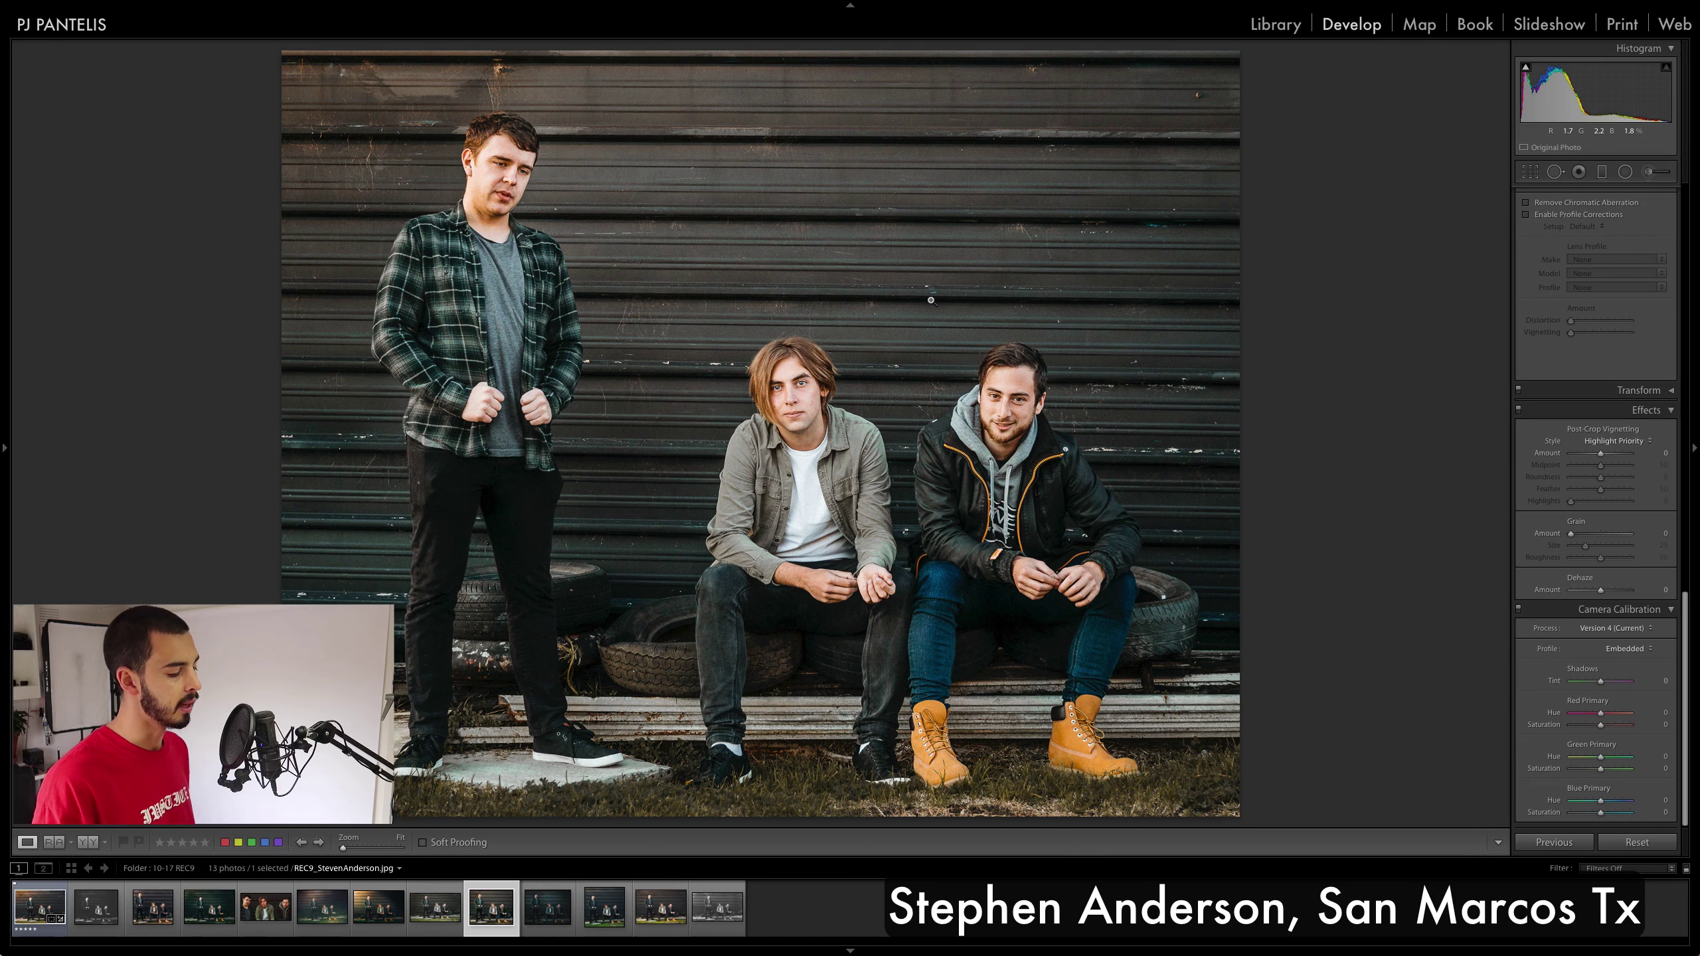
left_click(802, 435)
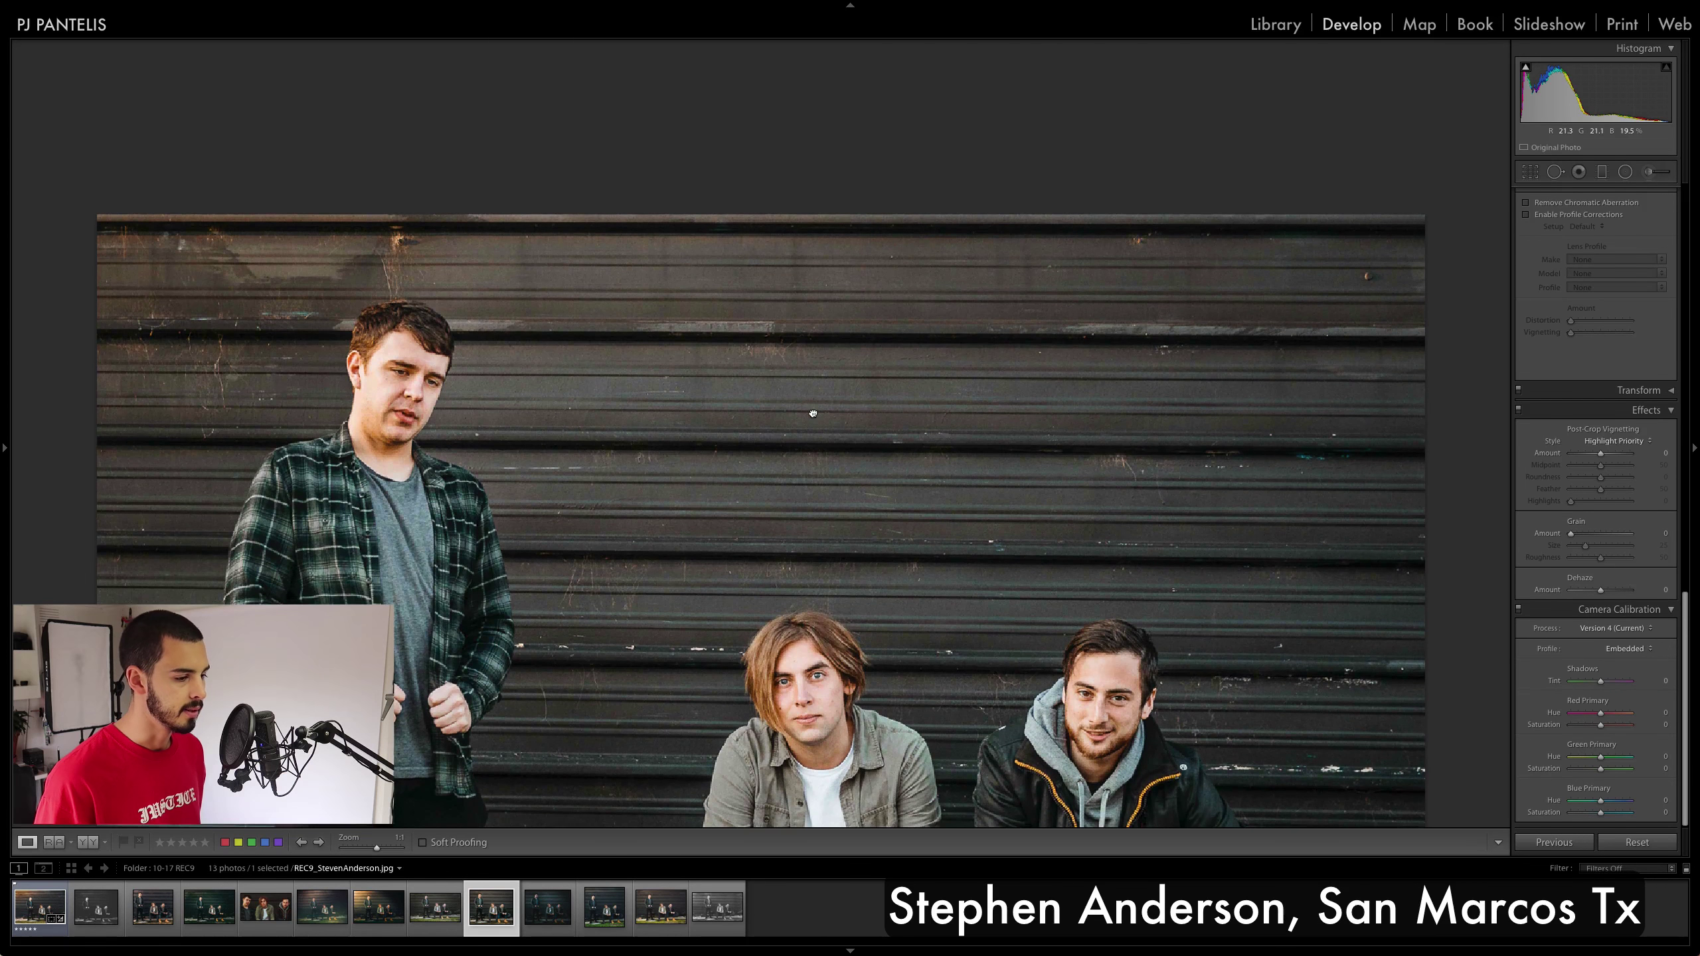
left_click(813, 413)
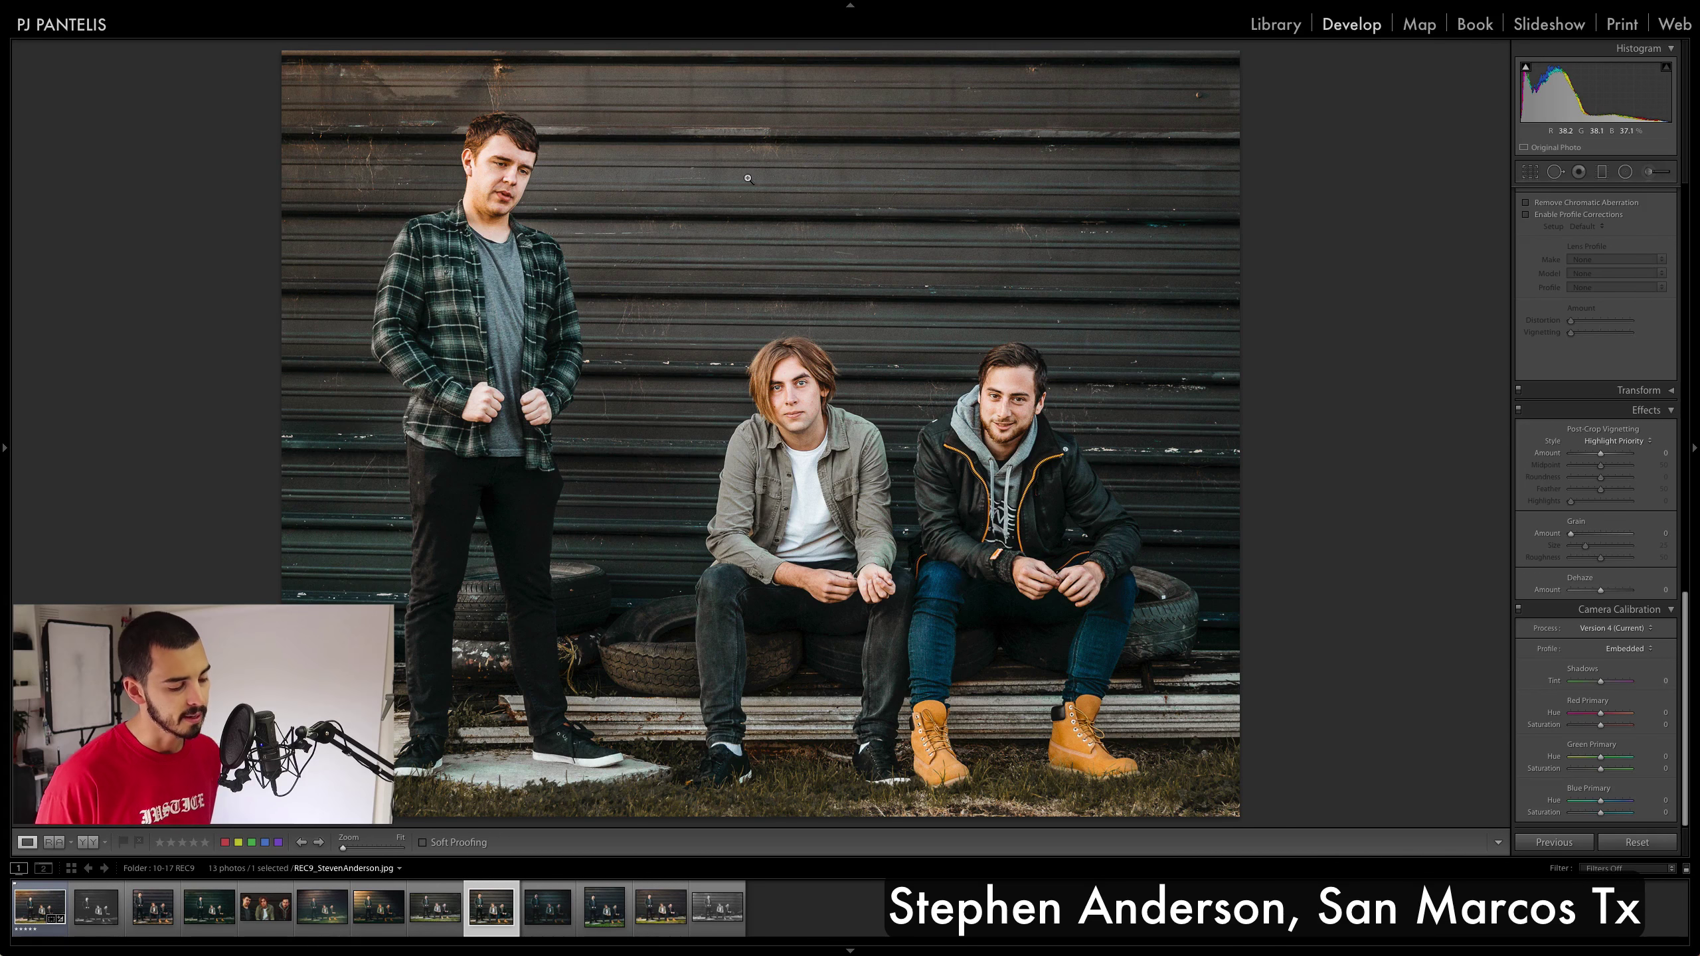
Show the tenth photo, the dark teal edit, and examine its faces, jeans and boots at 1:1 before returning to the full frame.
key("Right")
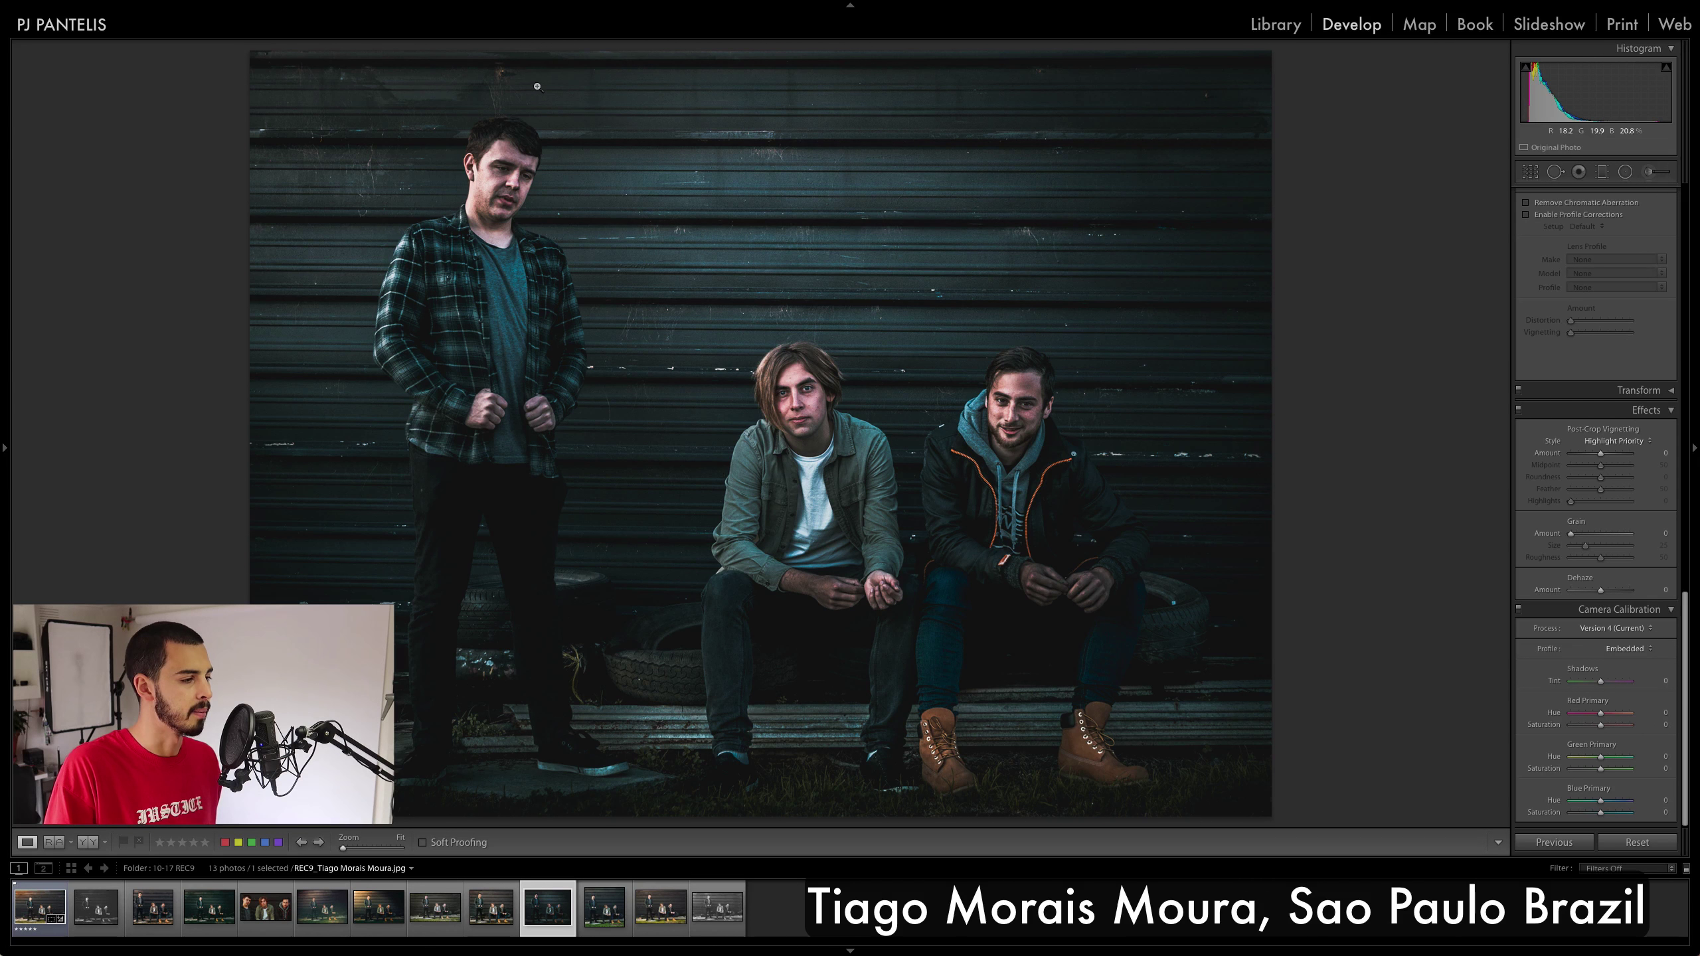
left_click(845, 388)
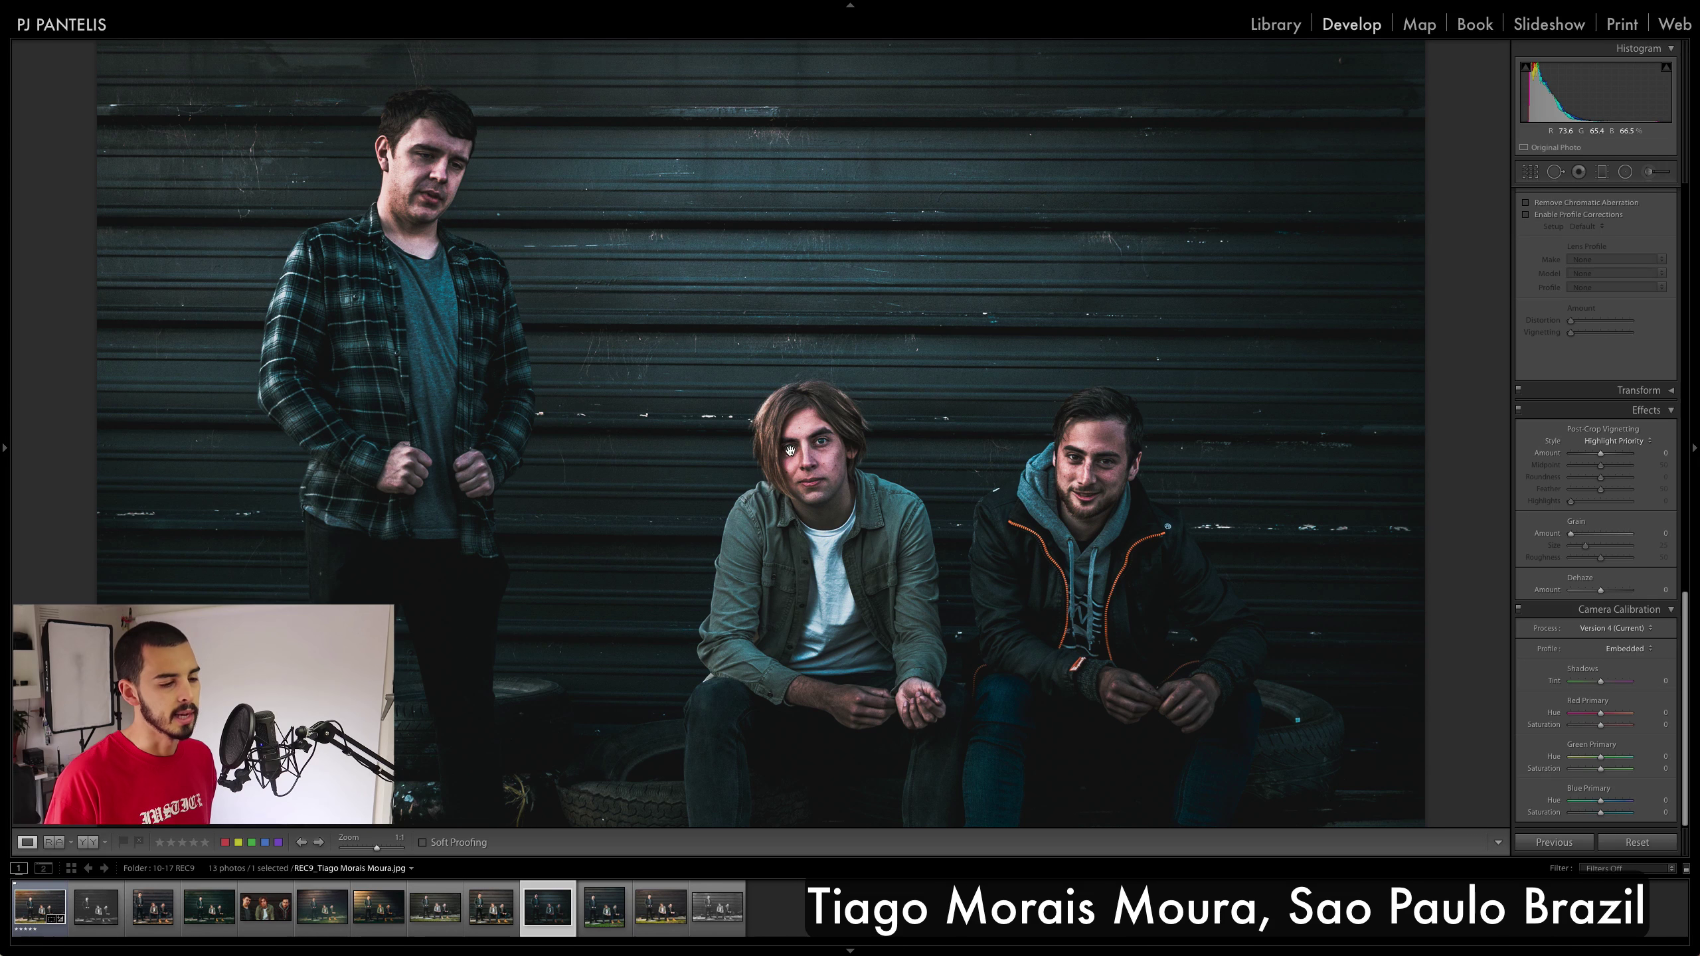
left_click(800, 402)
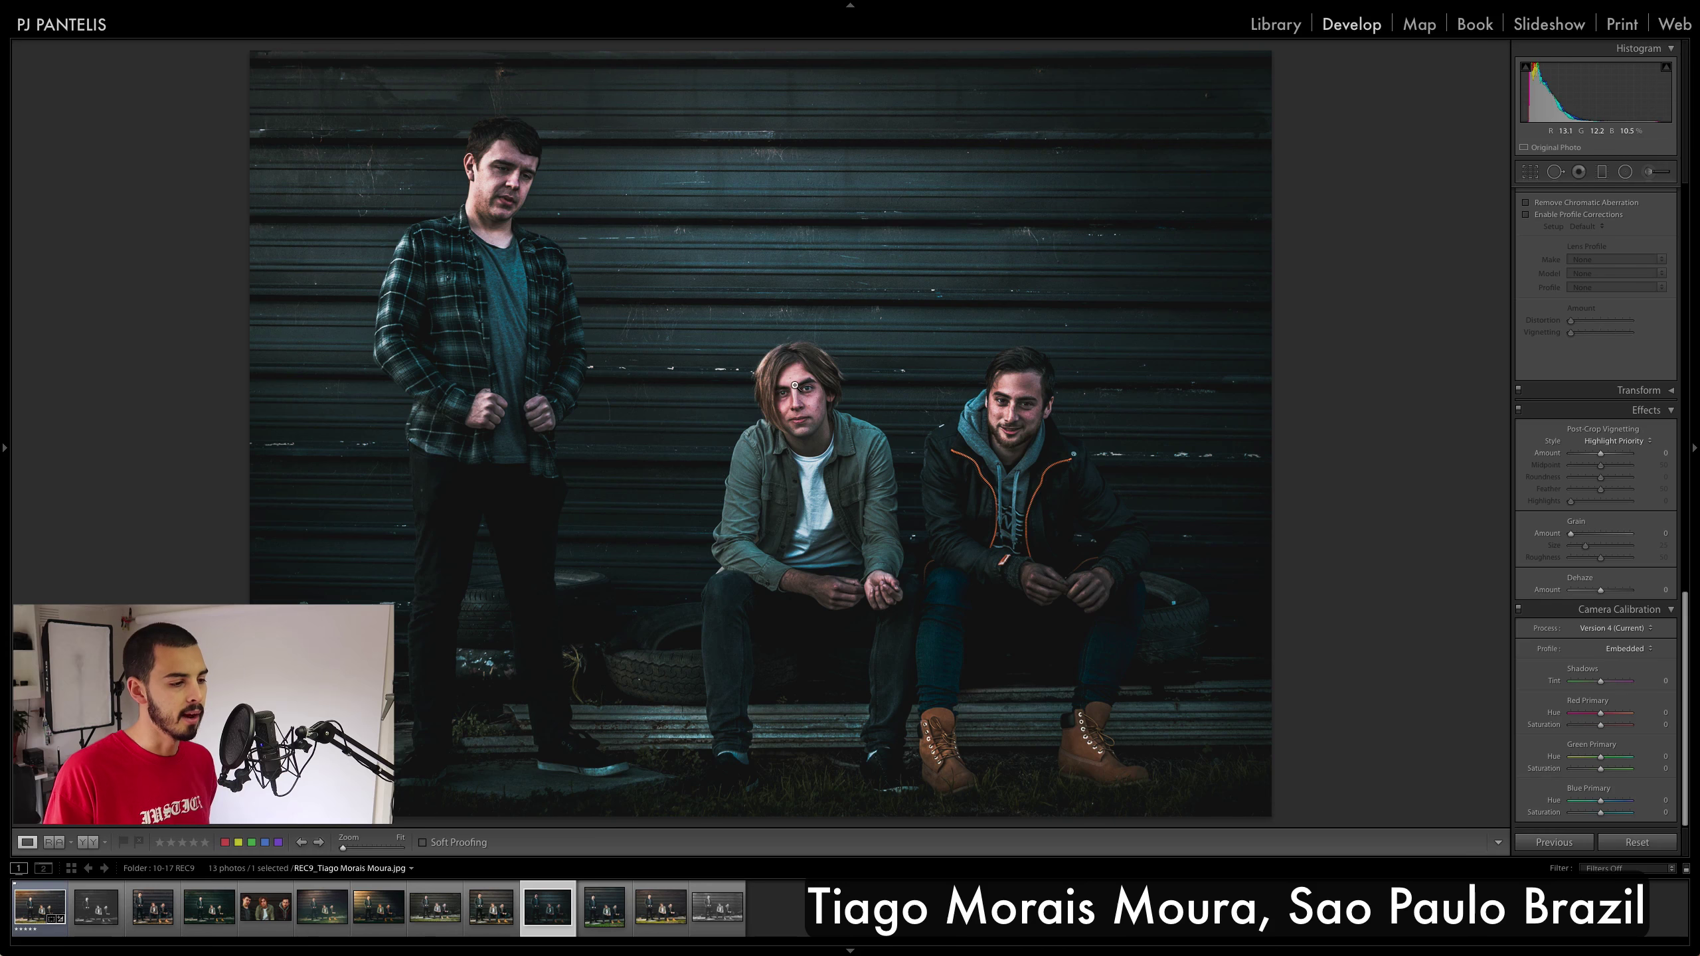
left_click(777, 395)
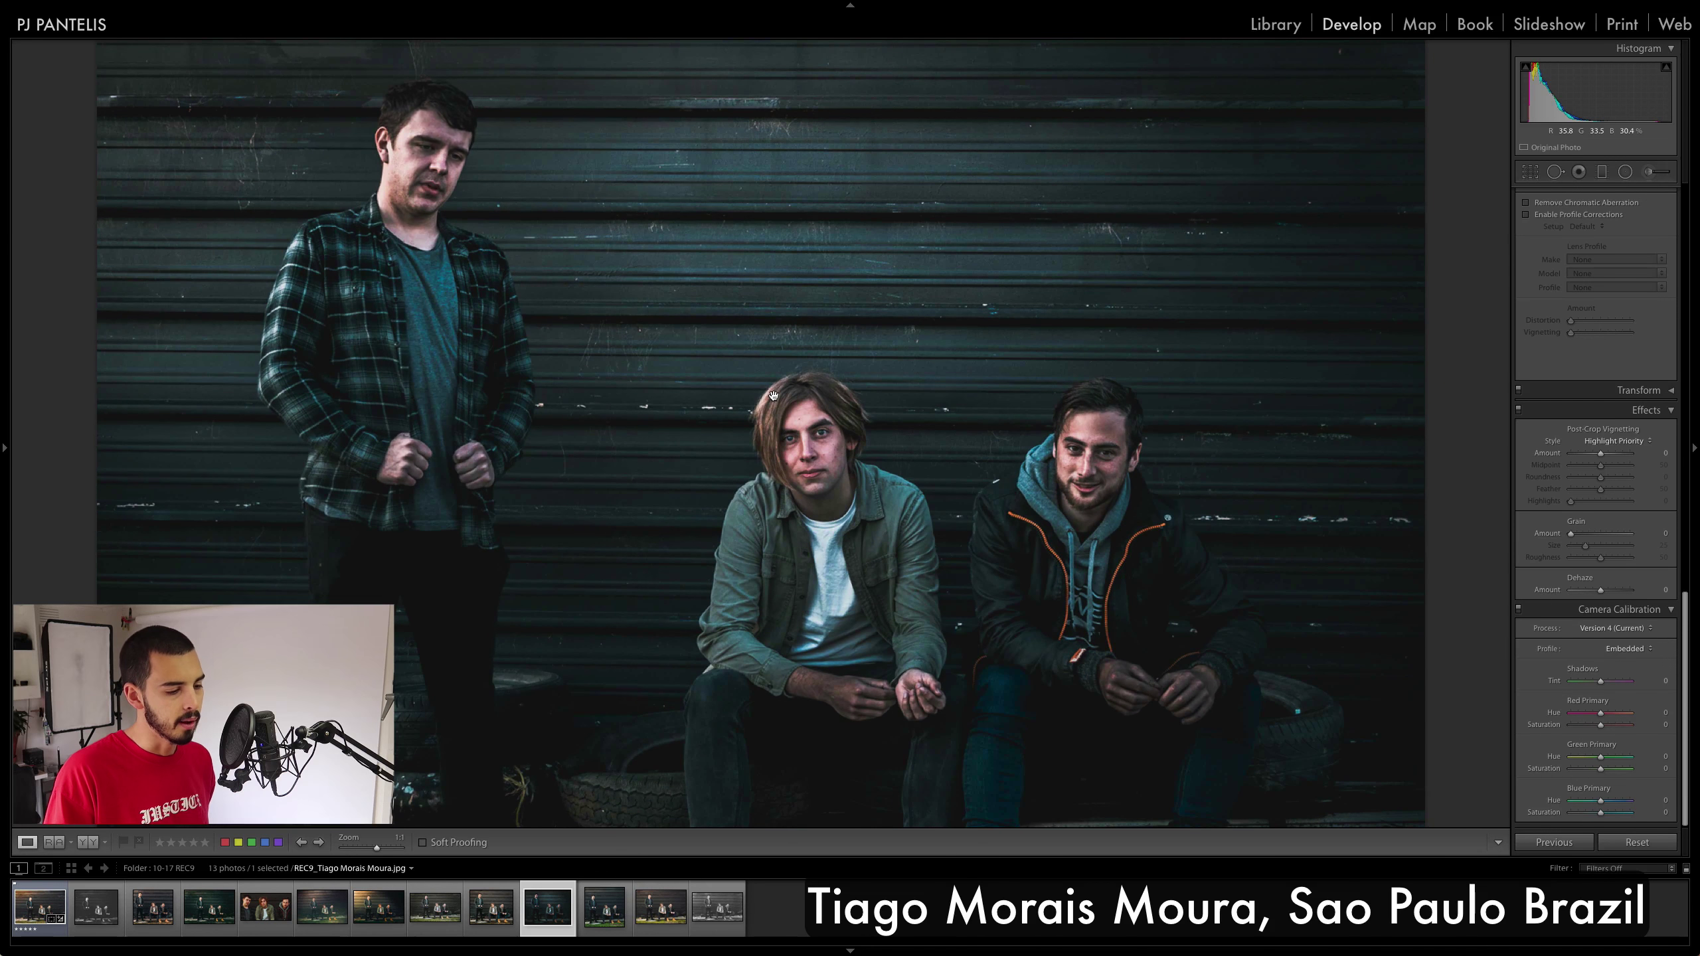
left_click(868, 694)
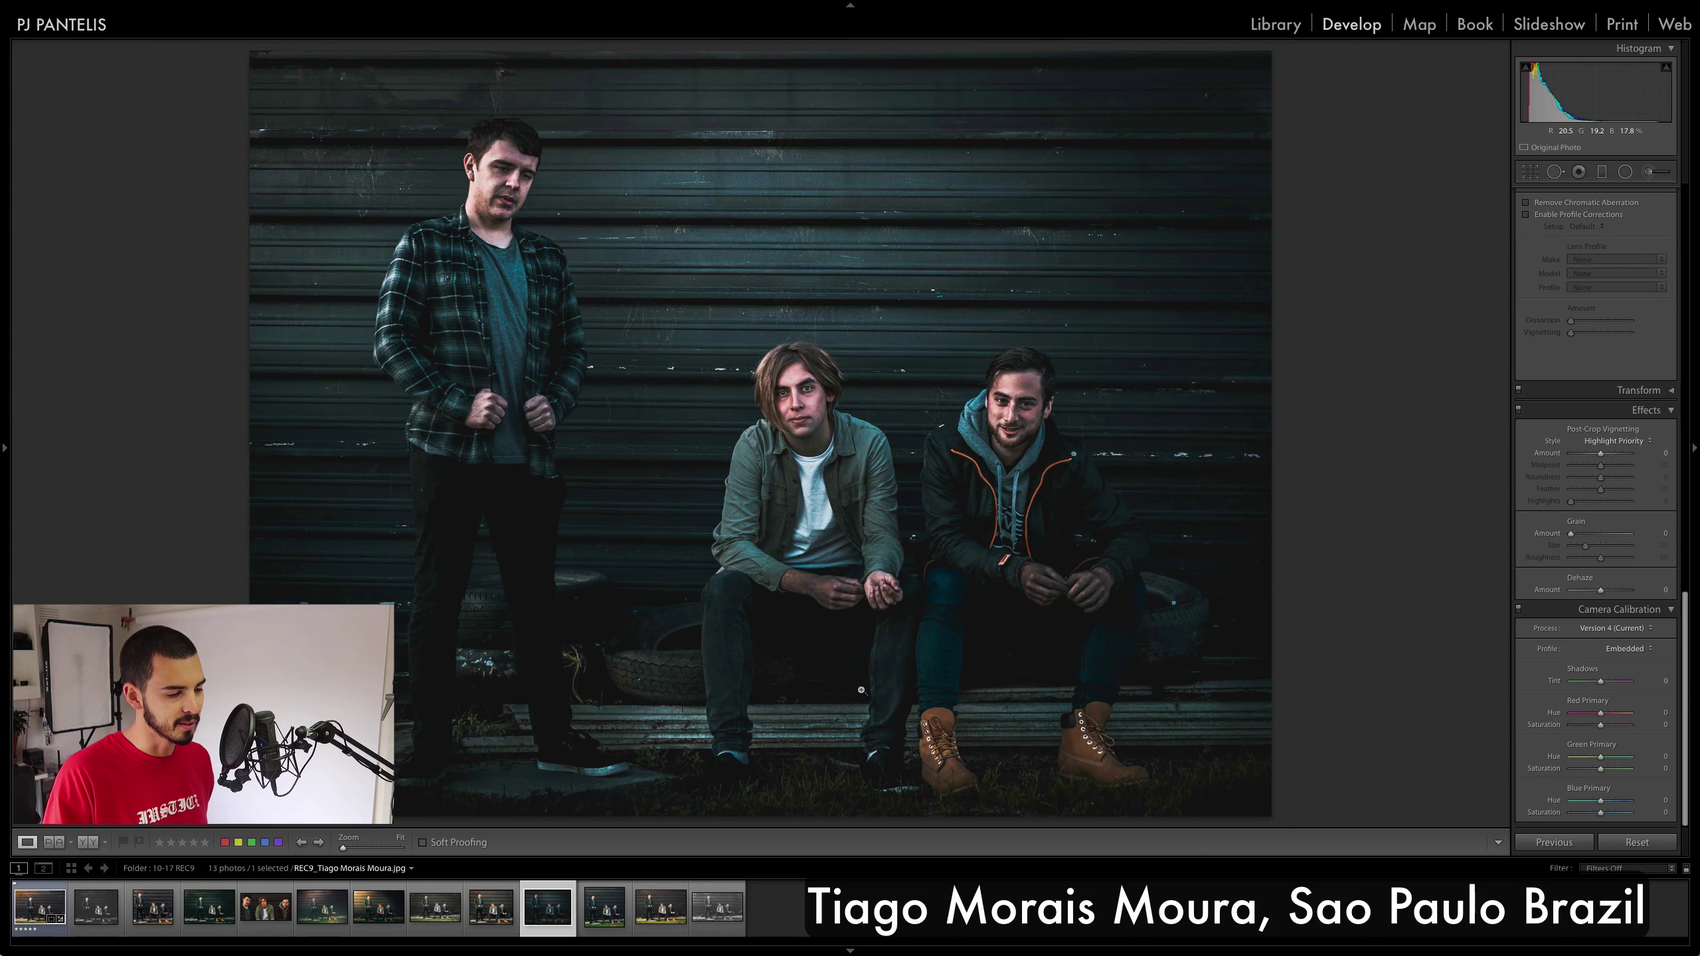
left_click(803, 599)
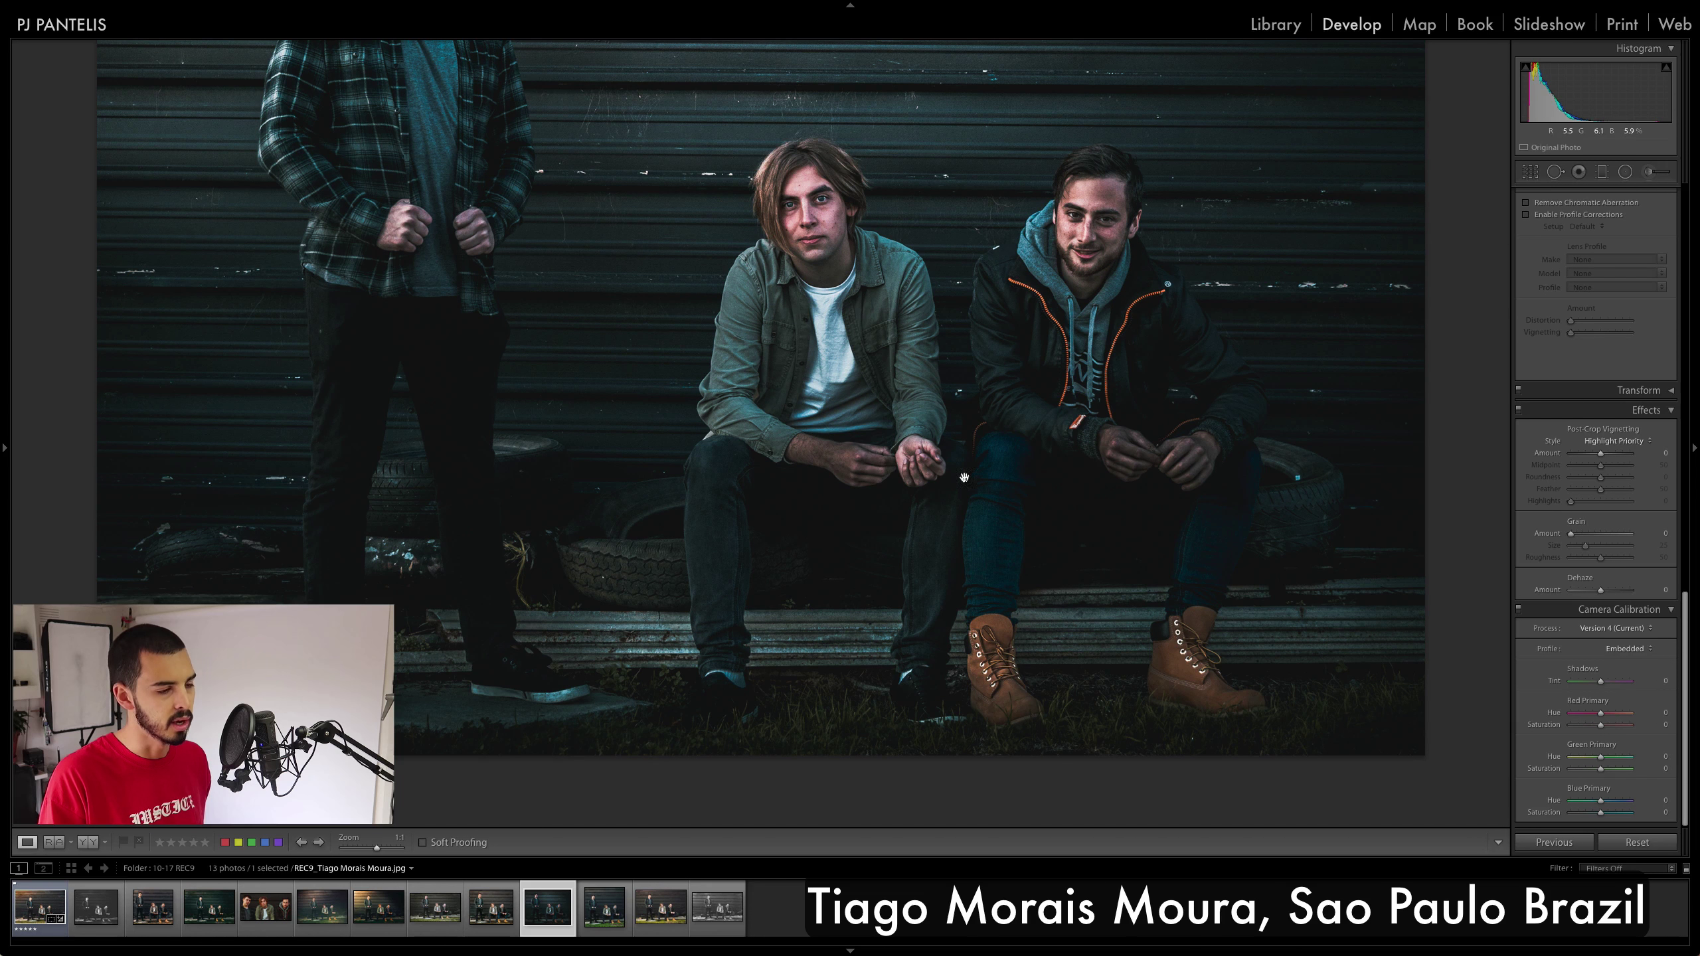
left_click(761, 270)
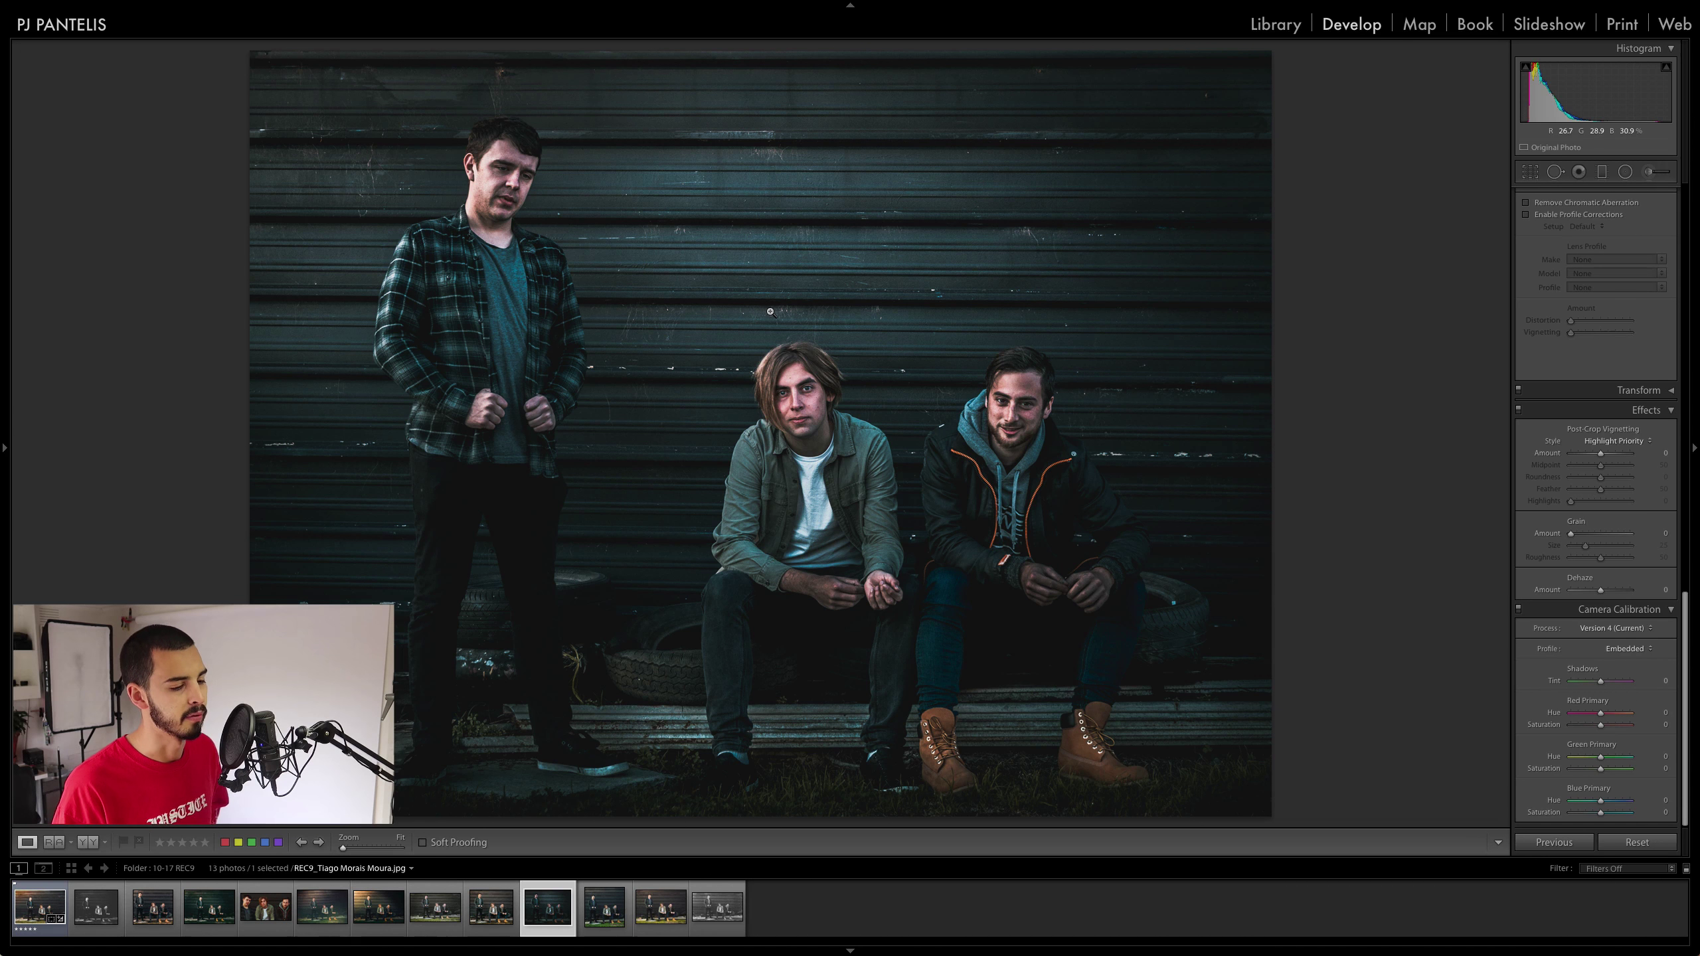
Show the eleventh photo, the square-cropped edit with vivid green grass, and check it at 1:1 and in full frame.
key("Right")
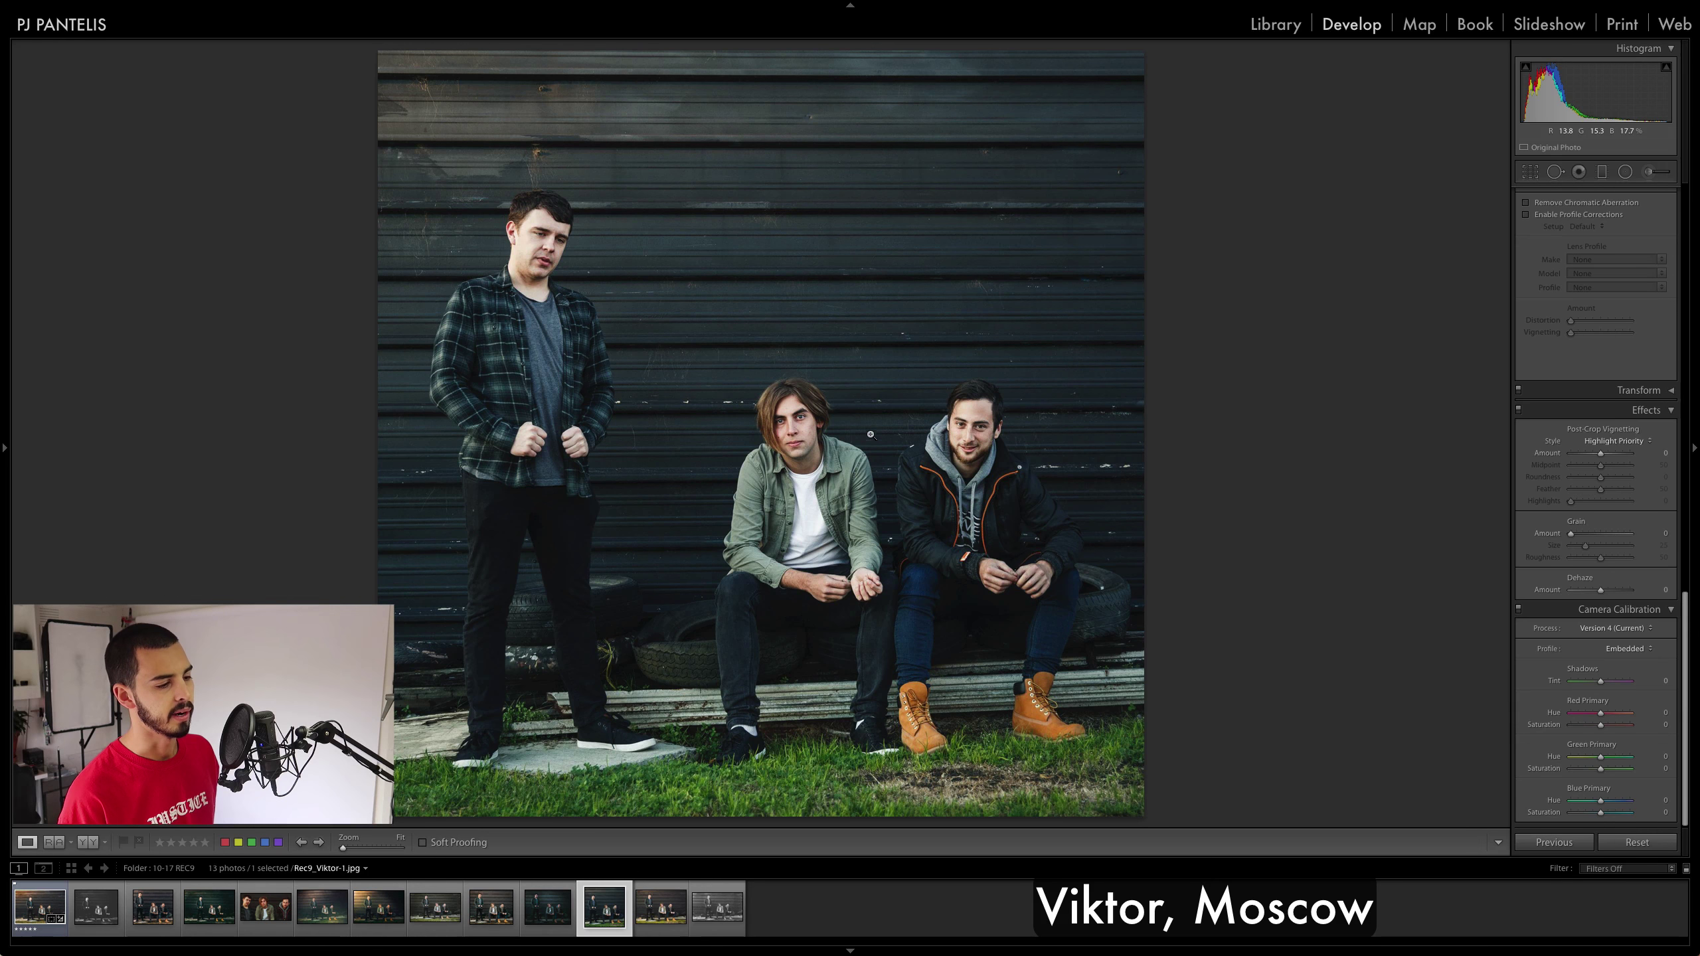
left_click(1177, 354)
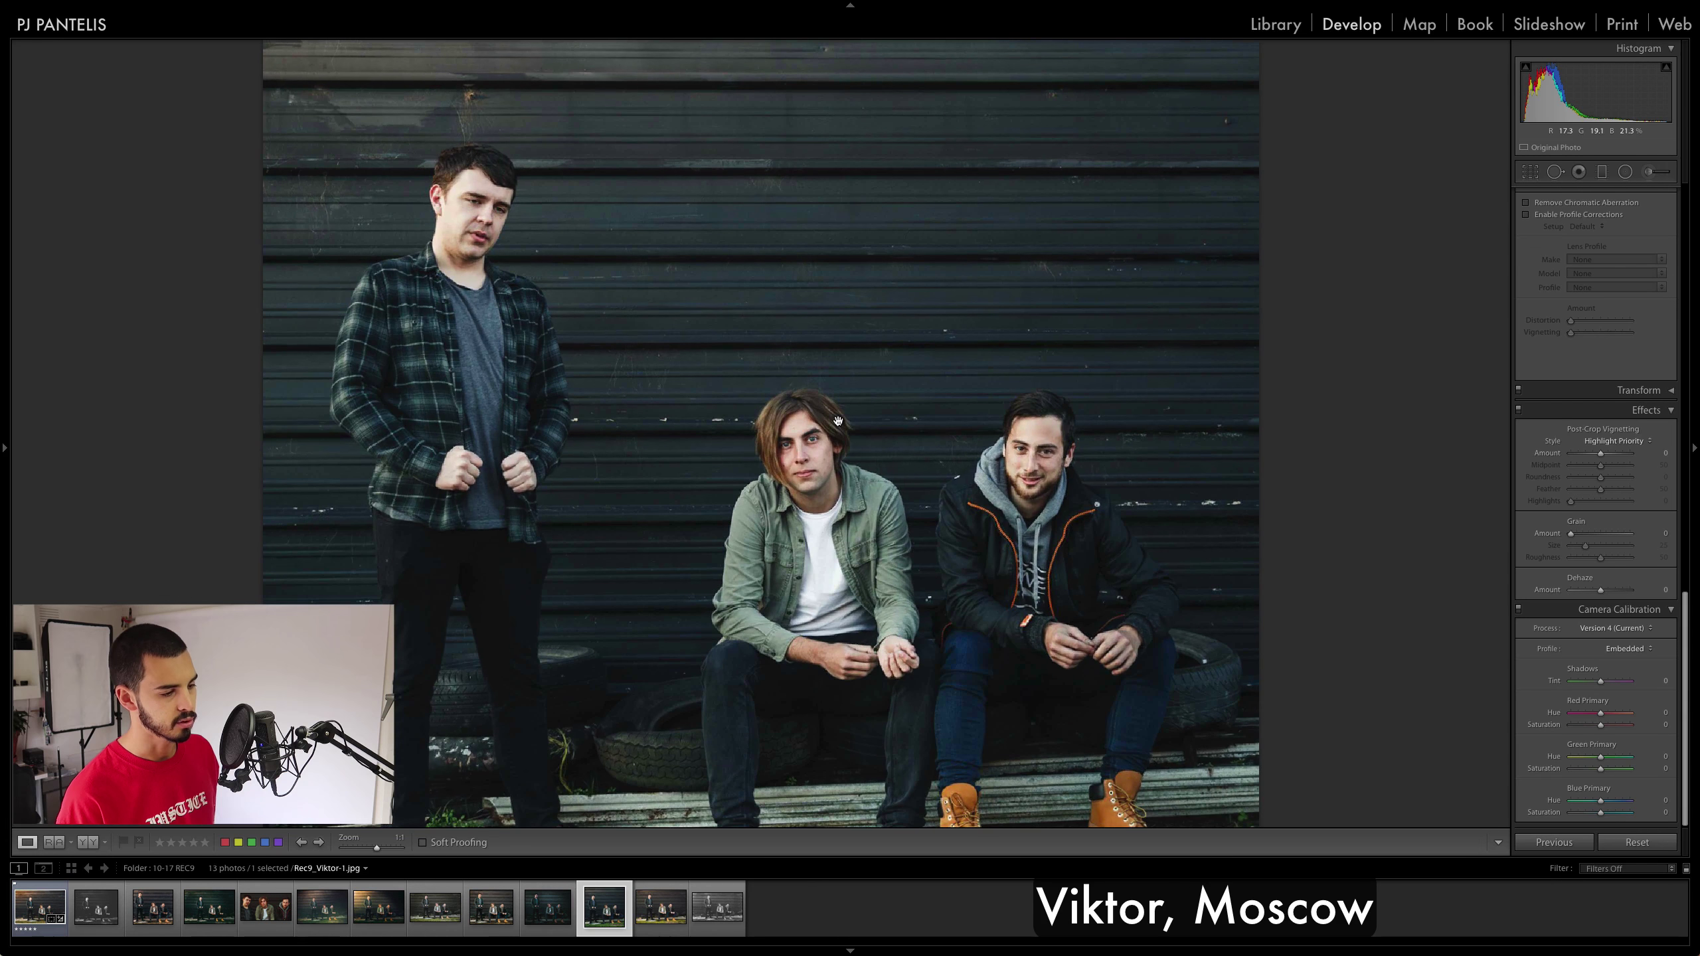
left_click(862, 475)
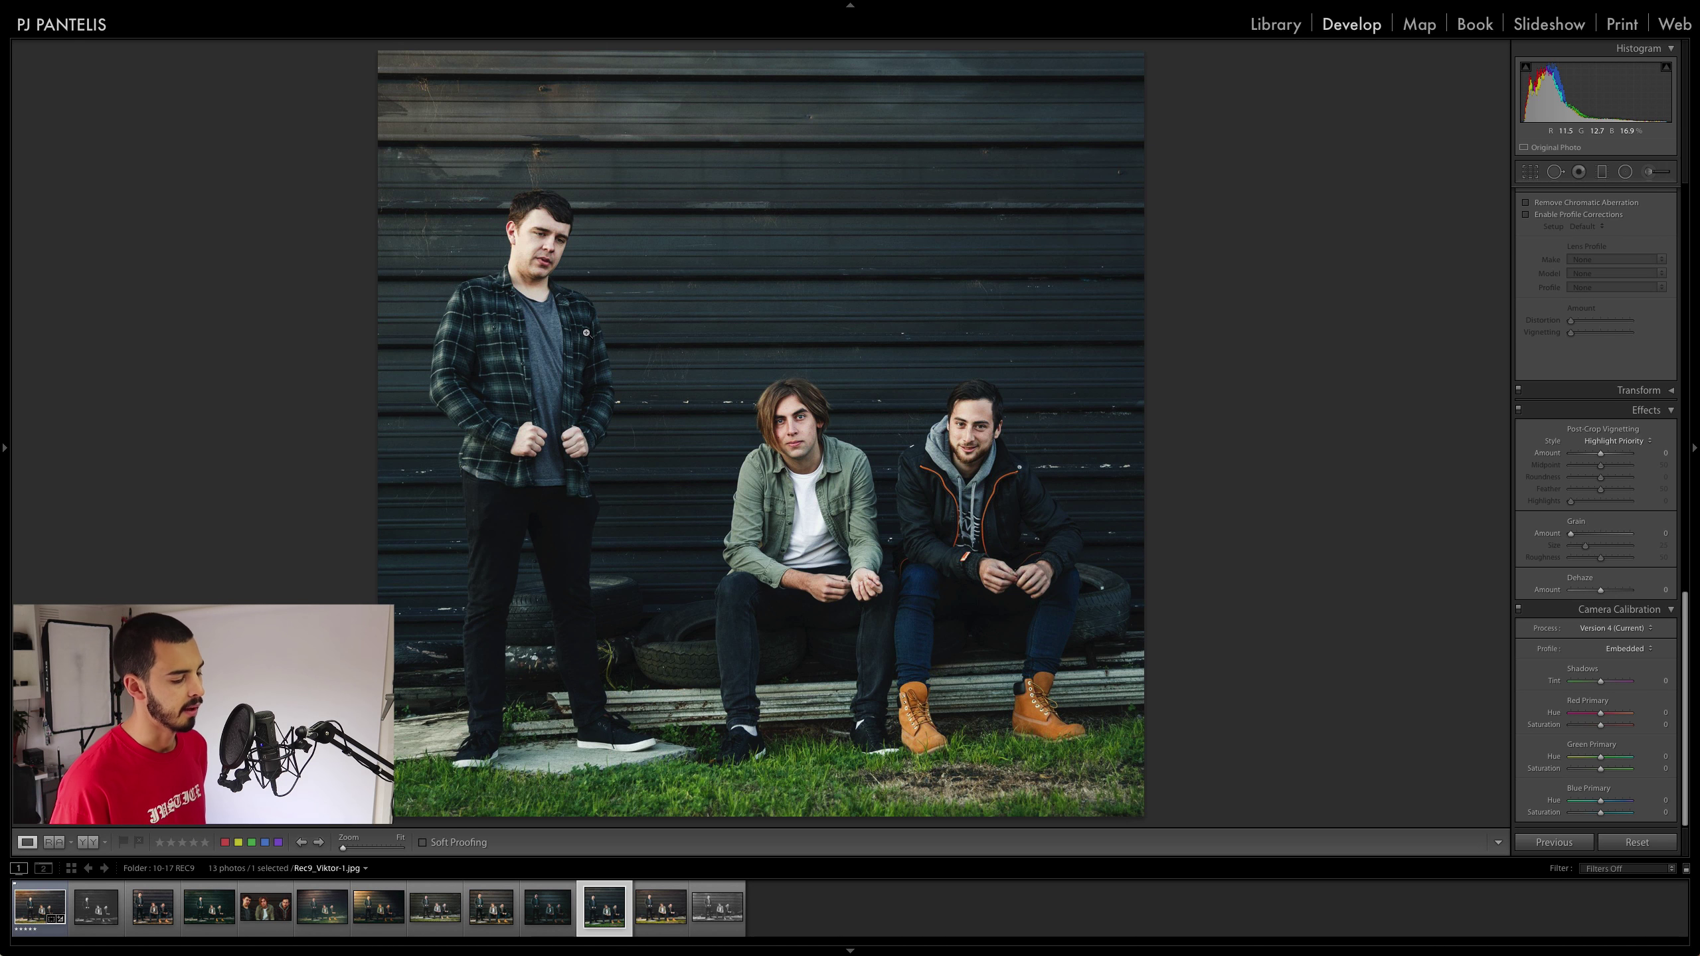
Show the twelfth photo, the warm edit with yellow-green grass, and examine all three men at 1:1.
key("Right")
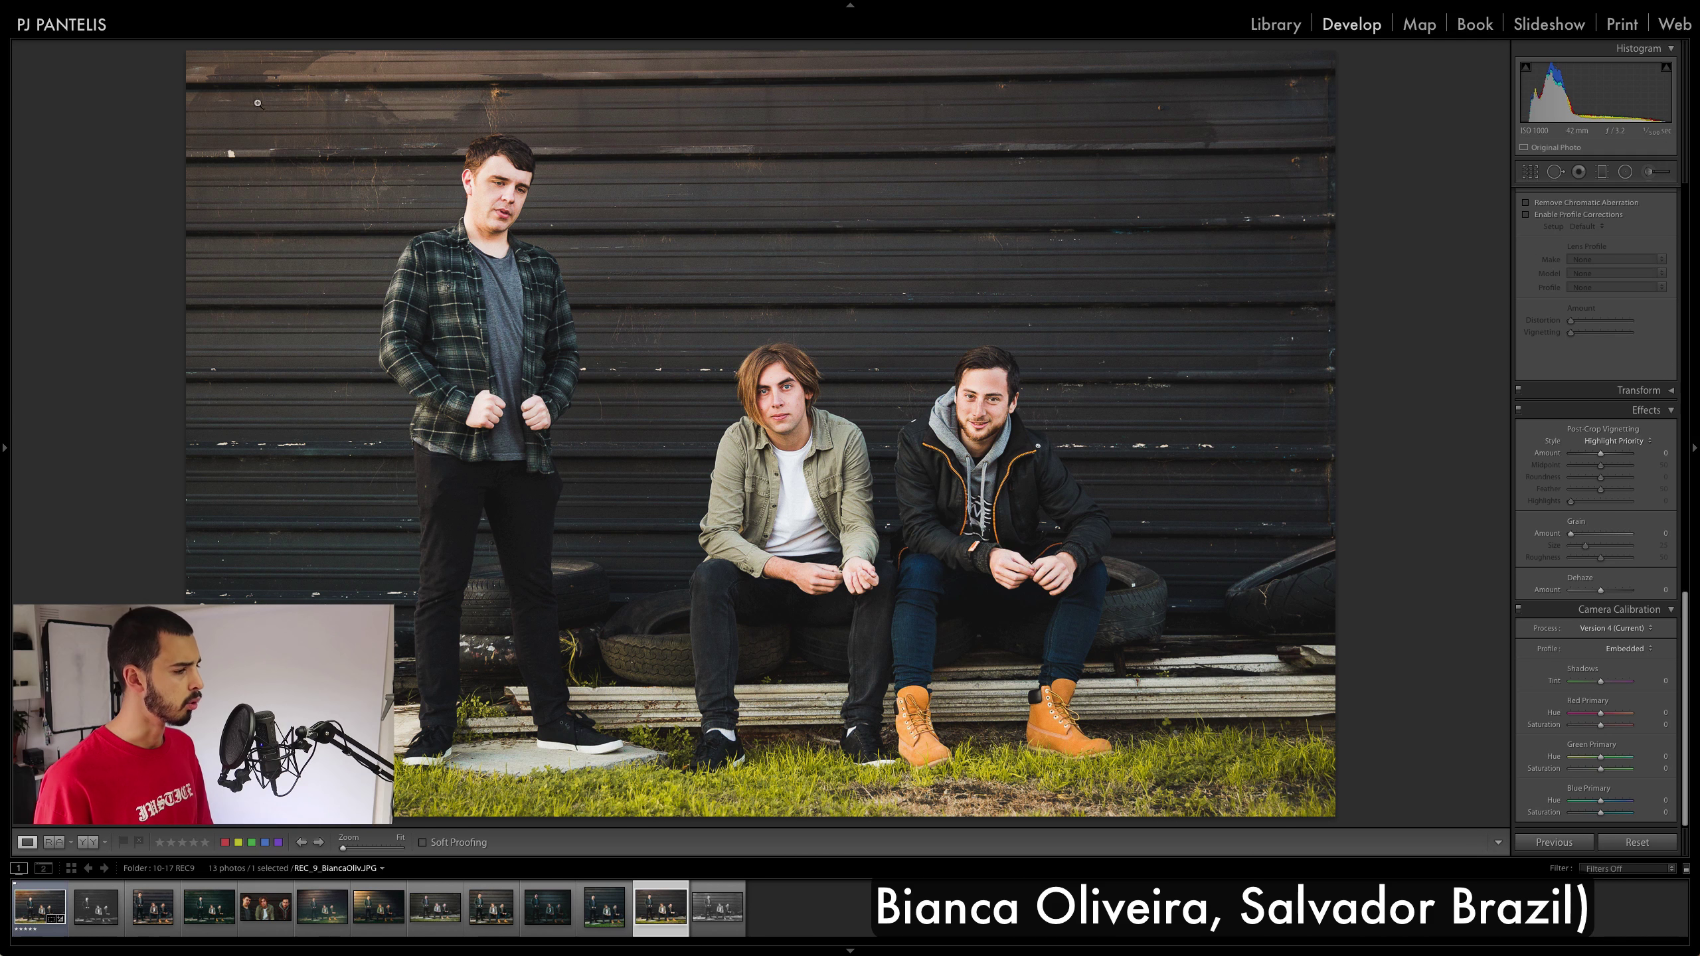
left_click(485, 181)
left_click_drag(439, 412, 440, 117)
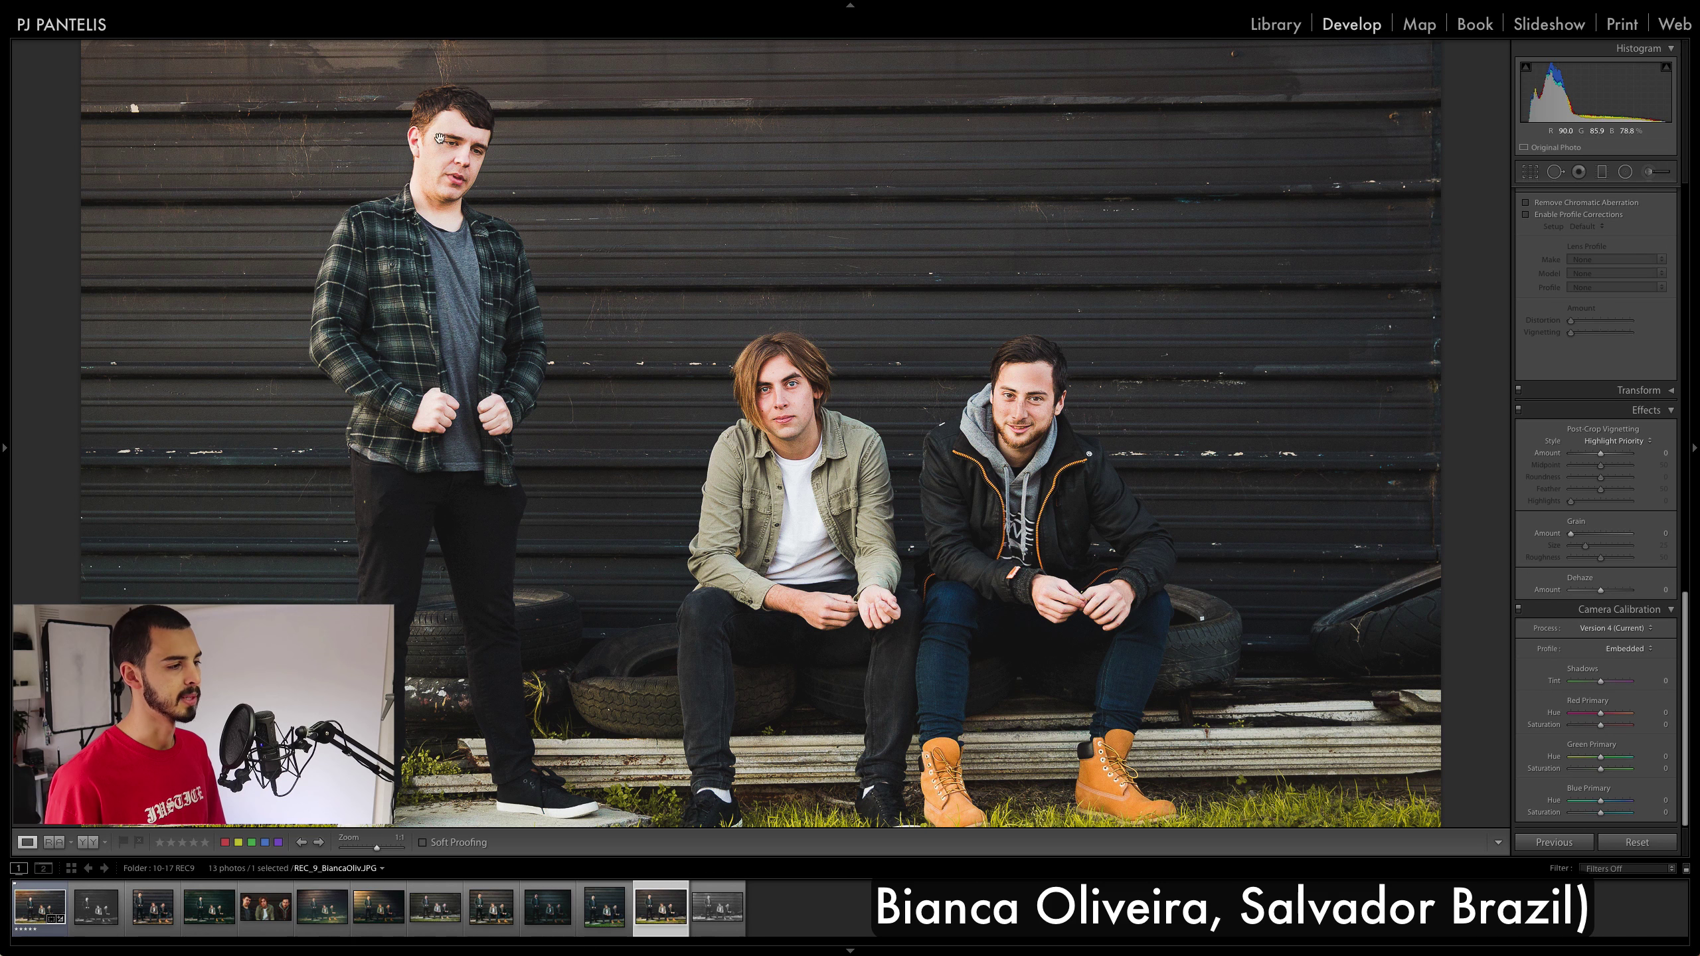
left_click(766, 385)
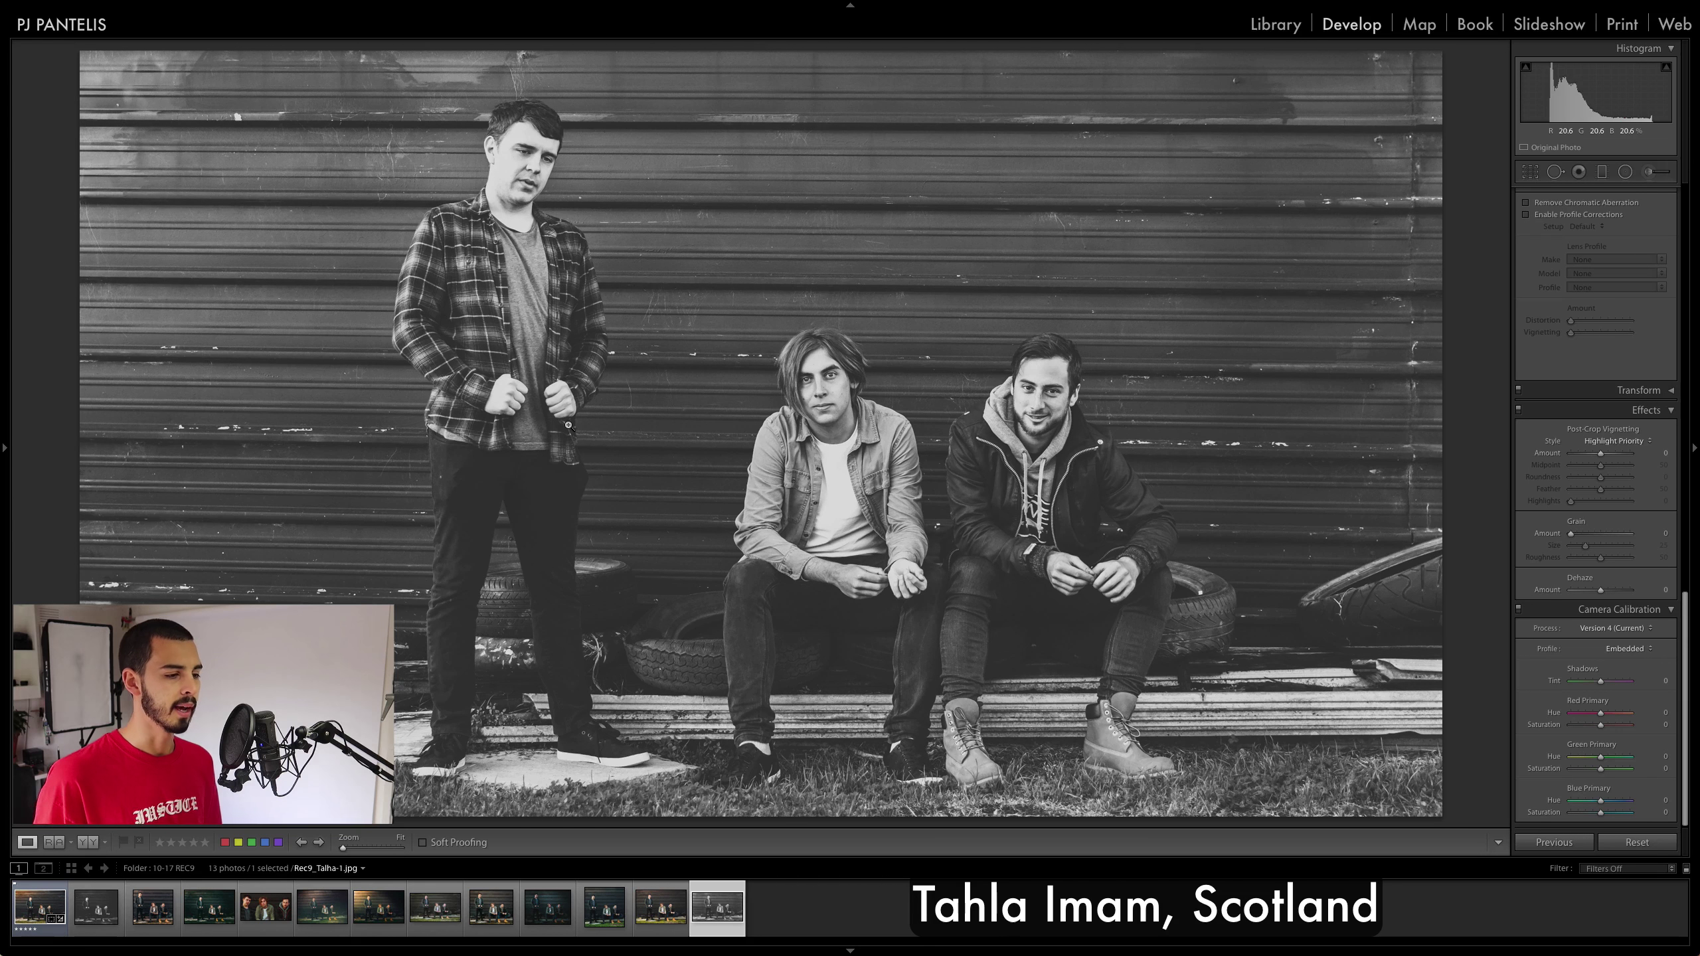
Examine the seated long-haired man in the black-and-white edit at 1:1, comparing the close-up with the full frame.
left_click(741, 377)
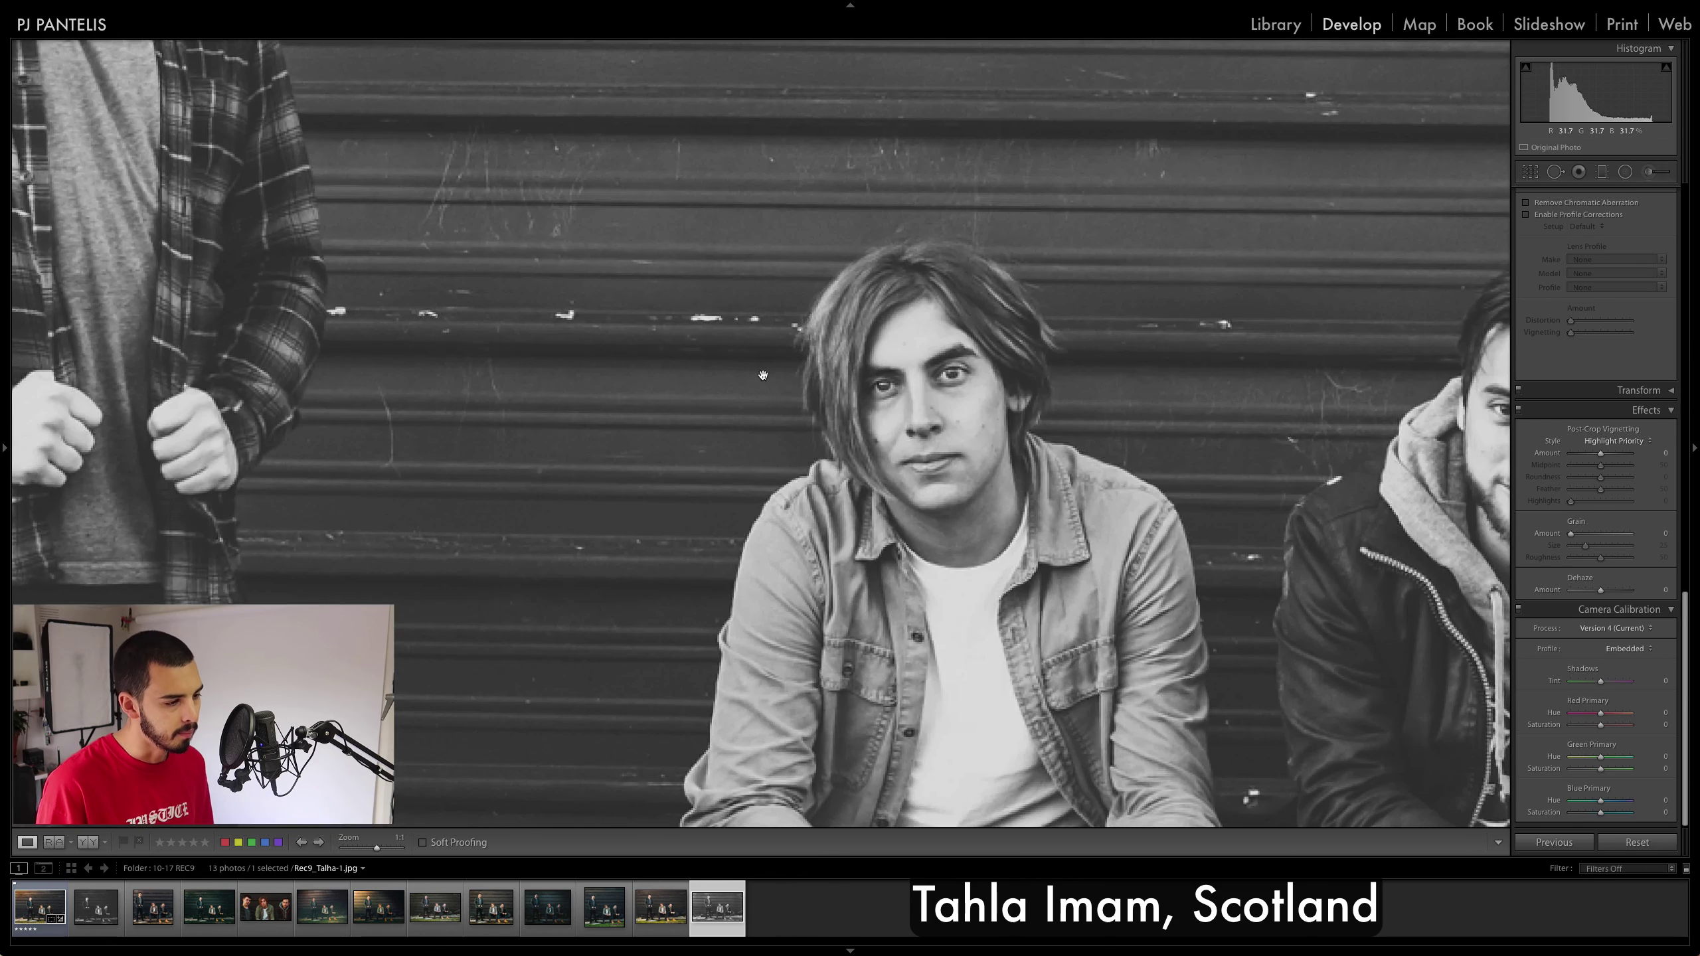
left_click(821, 375)
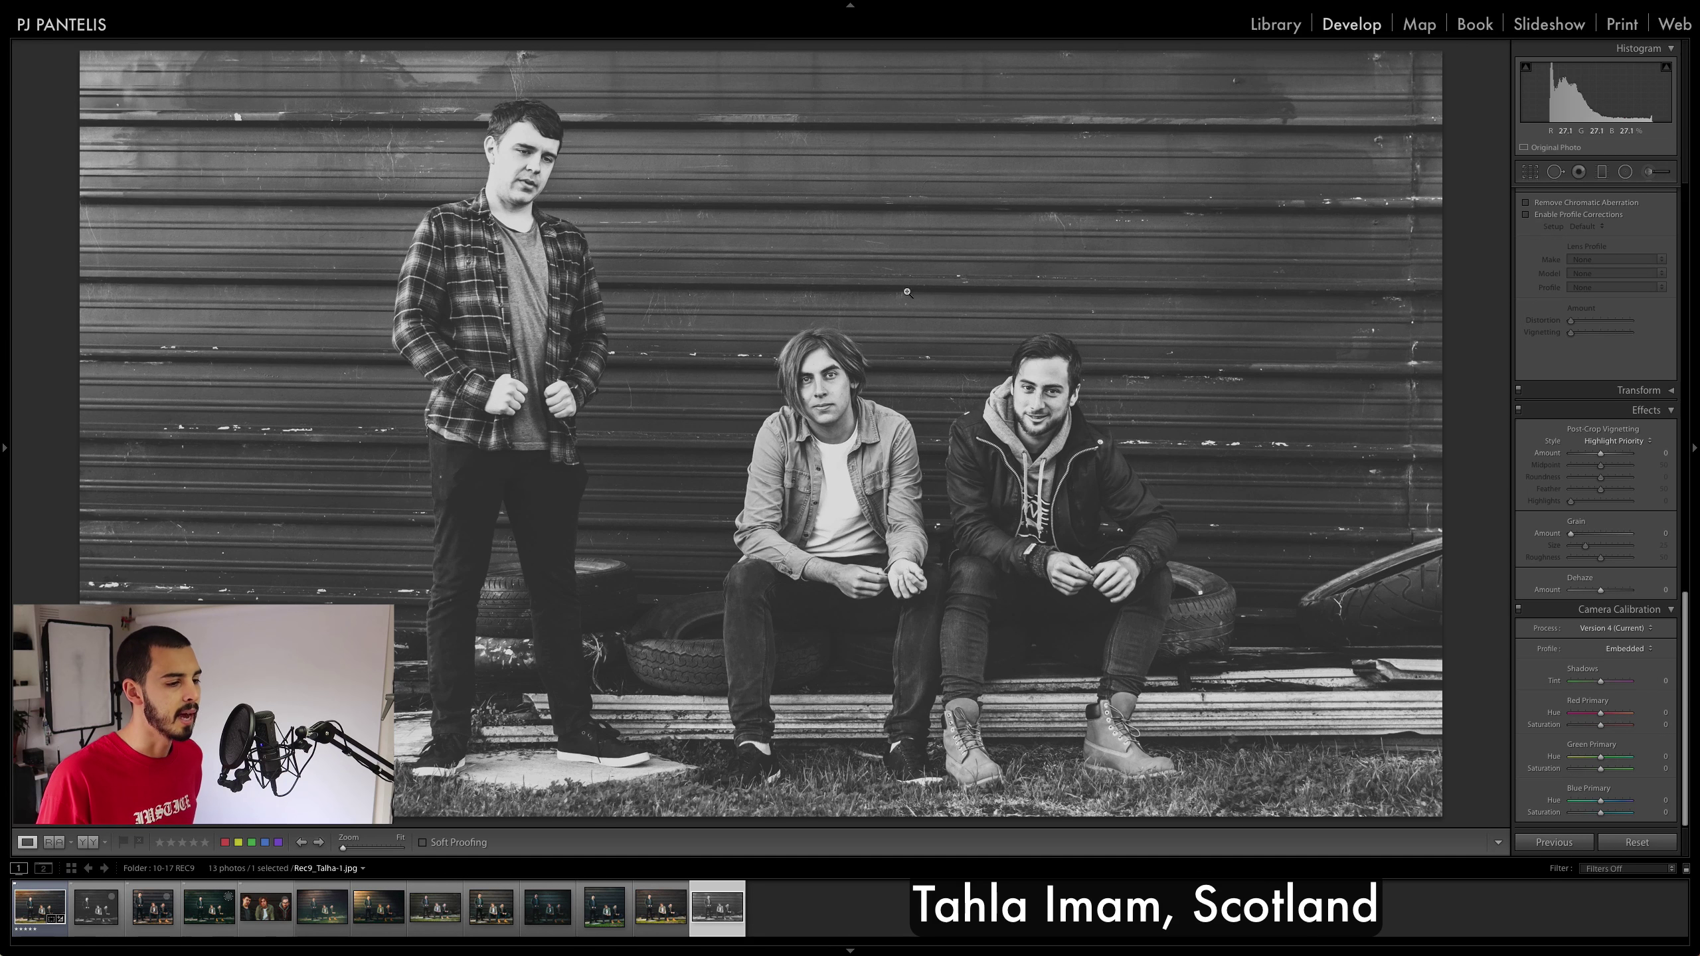
left_click(781, 391)
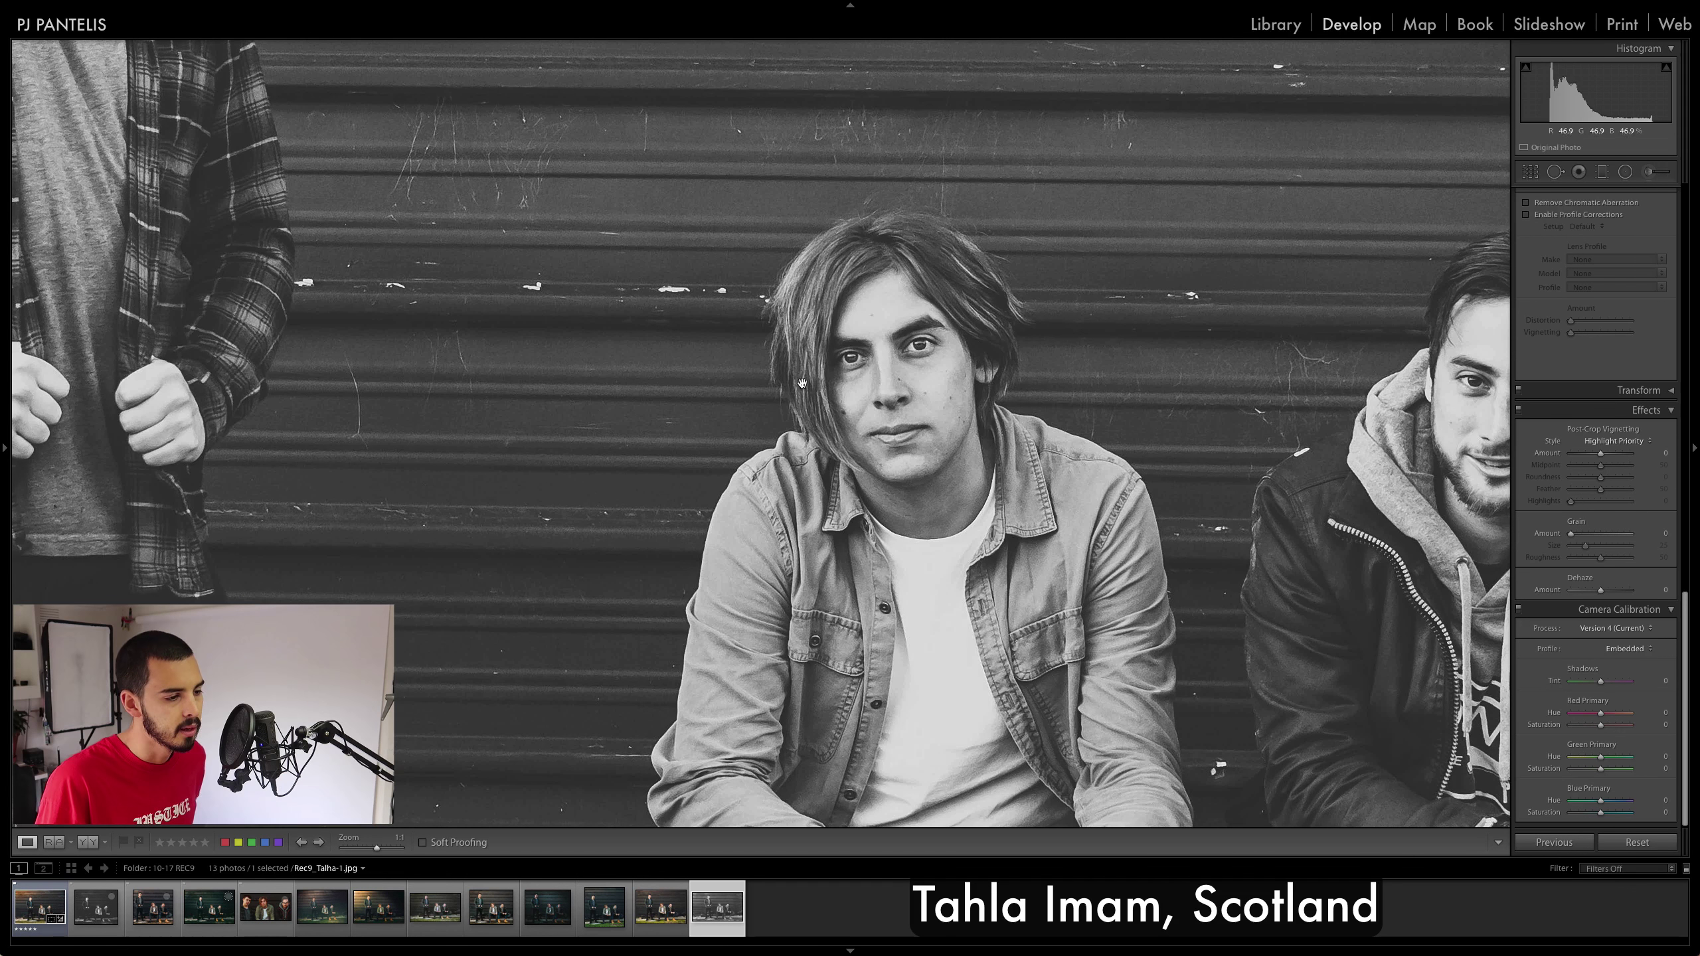
left_click(931, 352)
Inspect the standing man's face and shirt at 1:1 in the black-and-white edit, and return to the full frame.
left_click(448, 323)
scroll(955, 403, "up", 10)
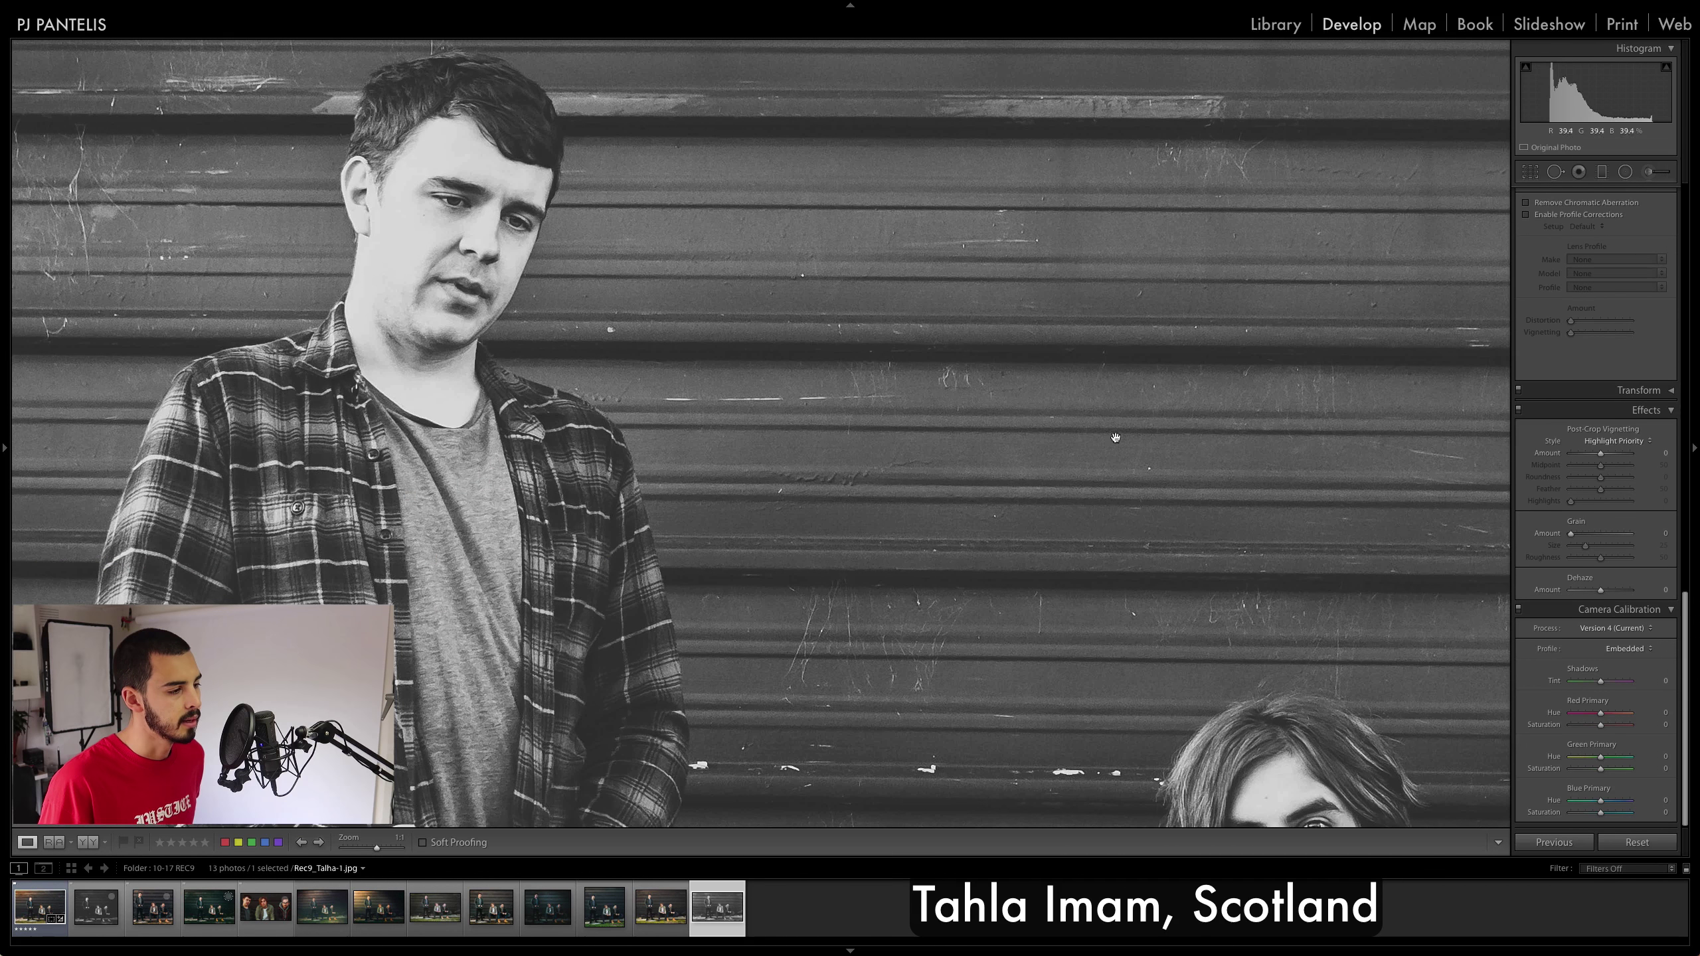
scroll(961, 396, "down", 4)
left_click(960, 450)
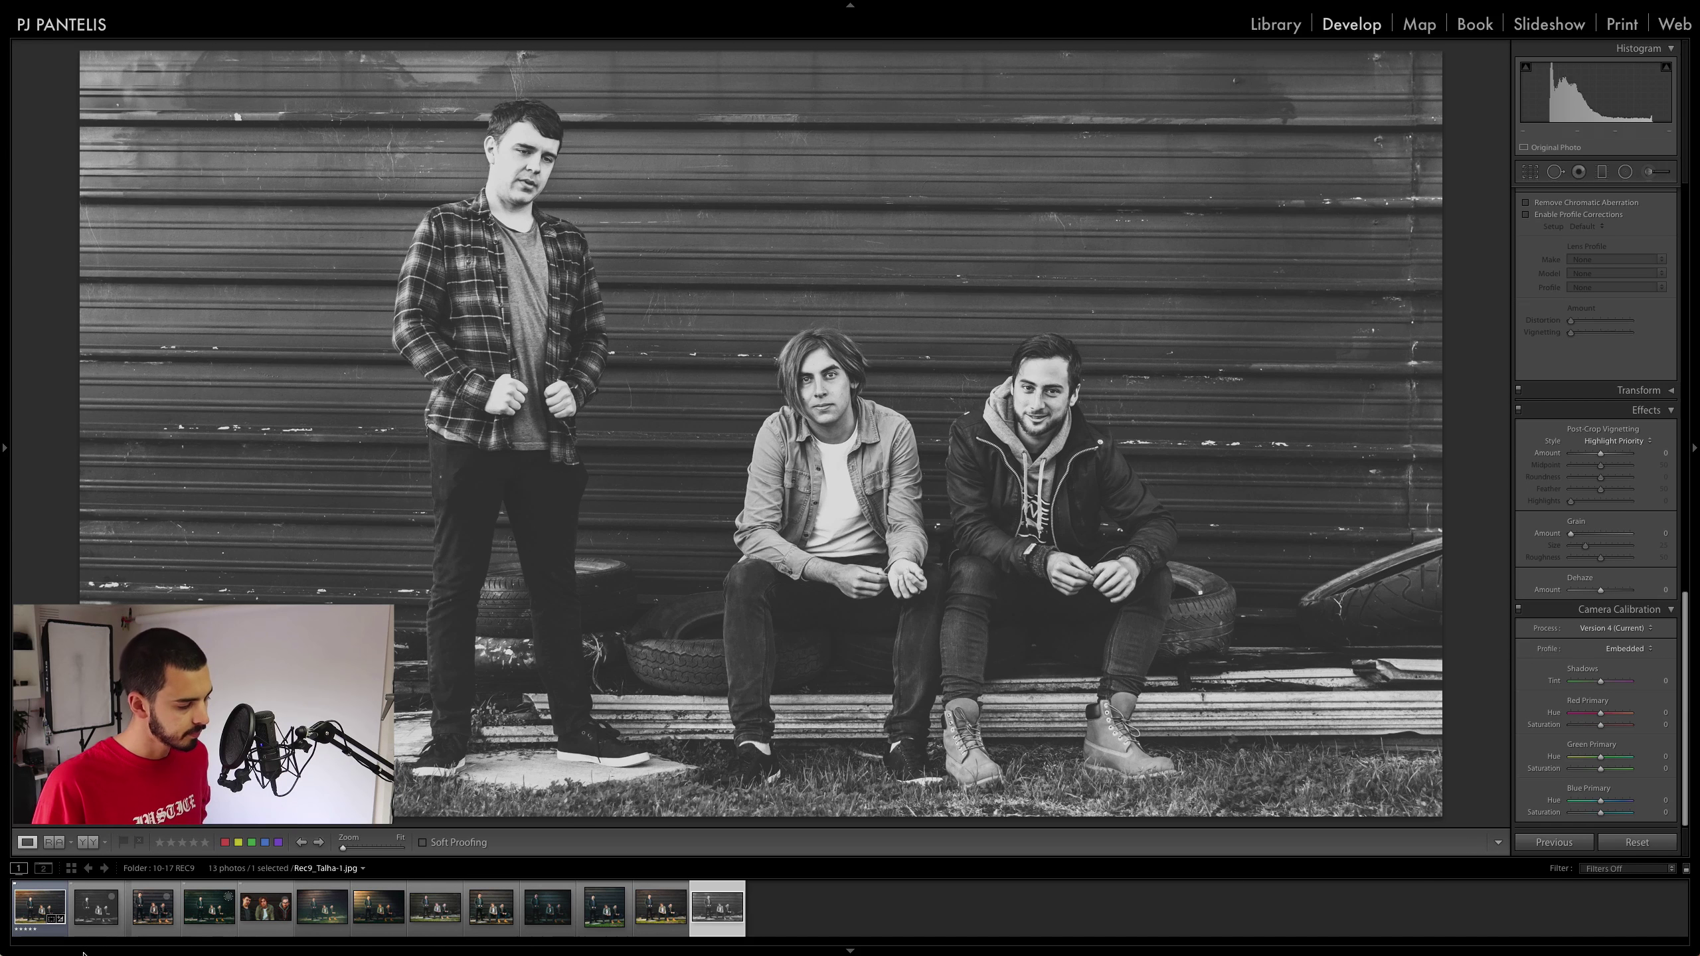
Show the first photo, PJP_2673.CR2, and compare the seated men's faces at 1:1 with the full frame.
left_click(65, 930)
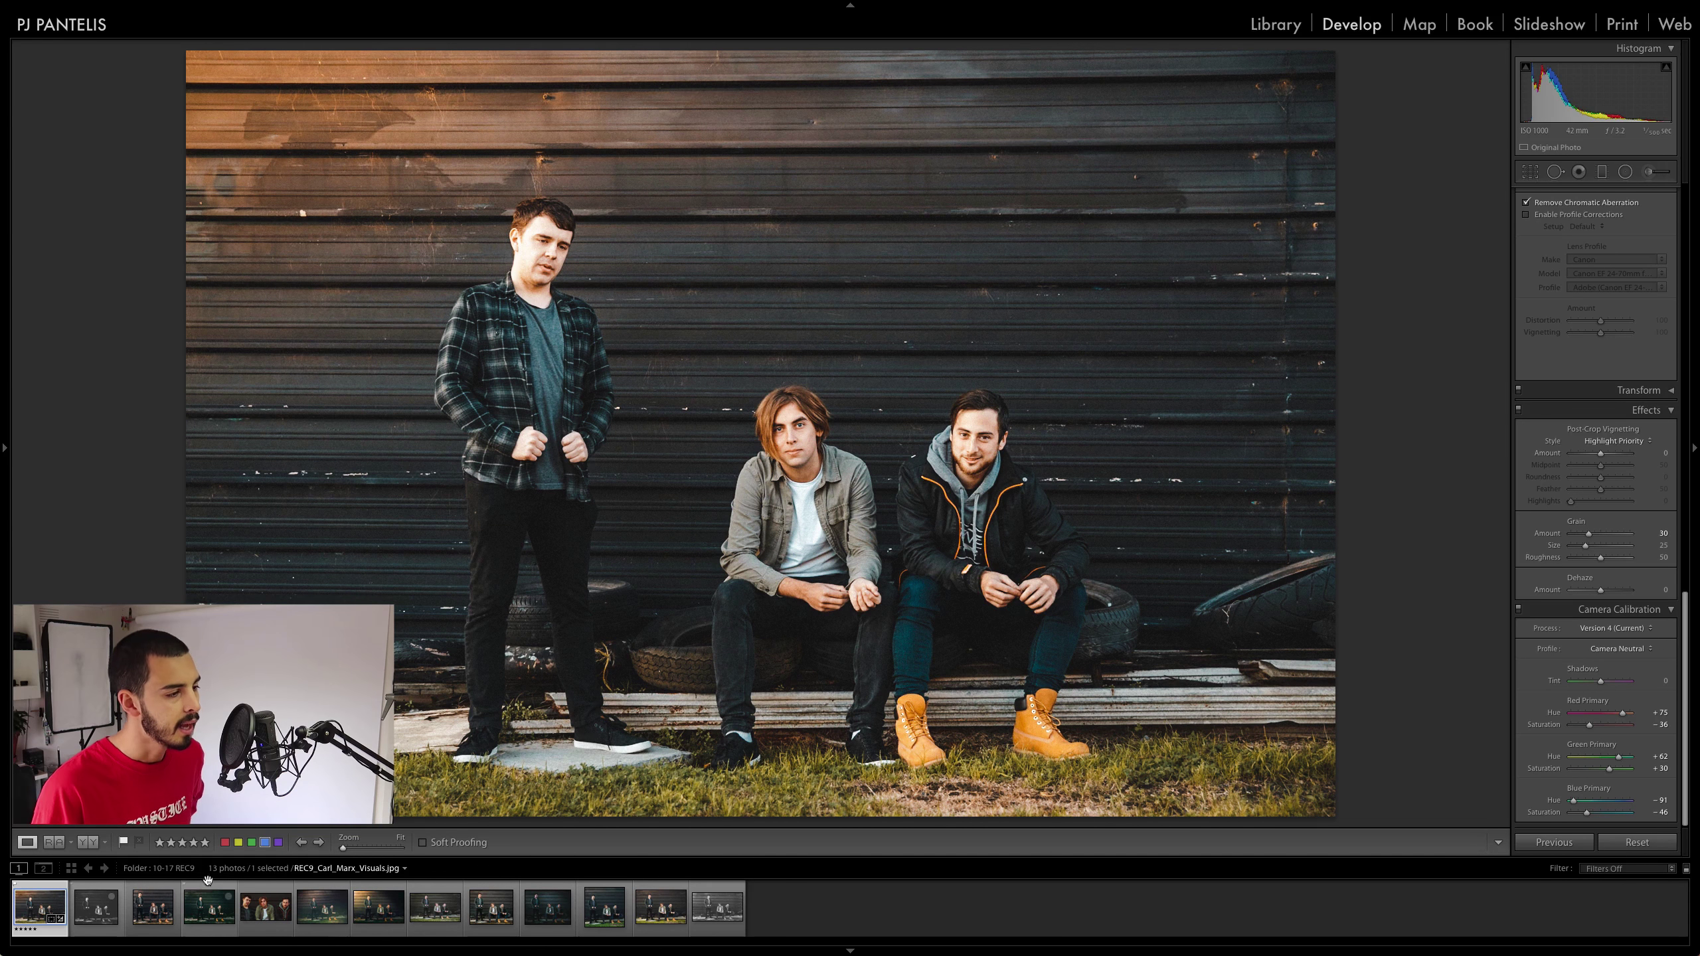
left_click(751, 445)
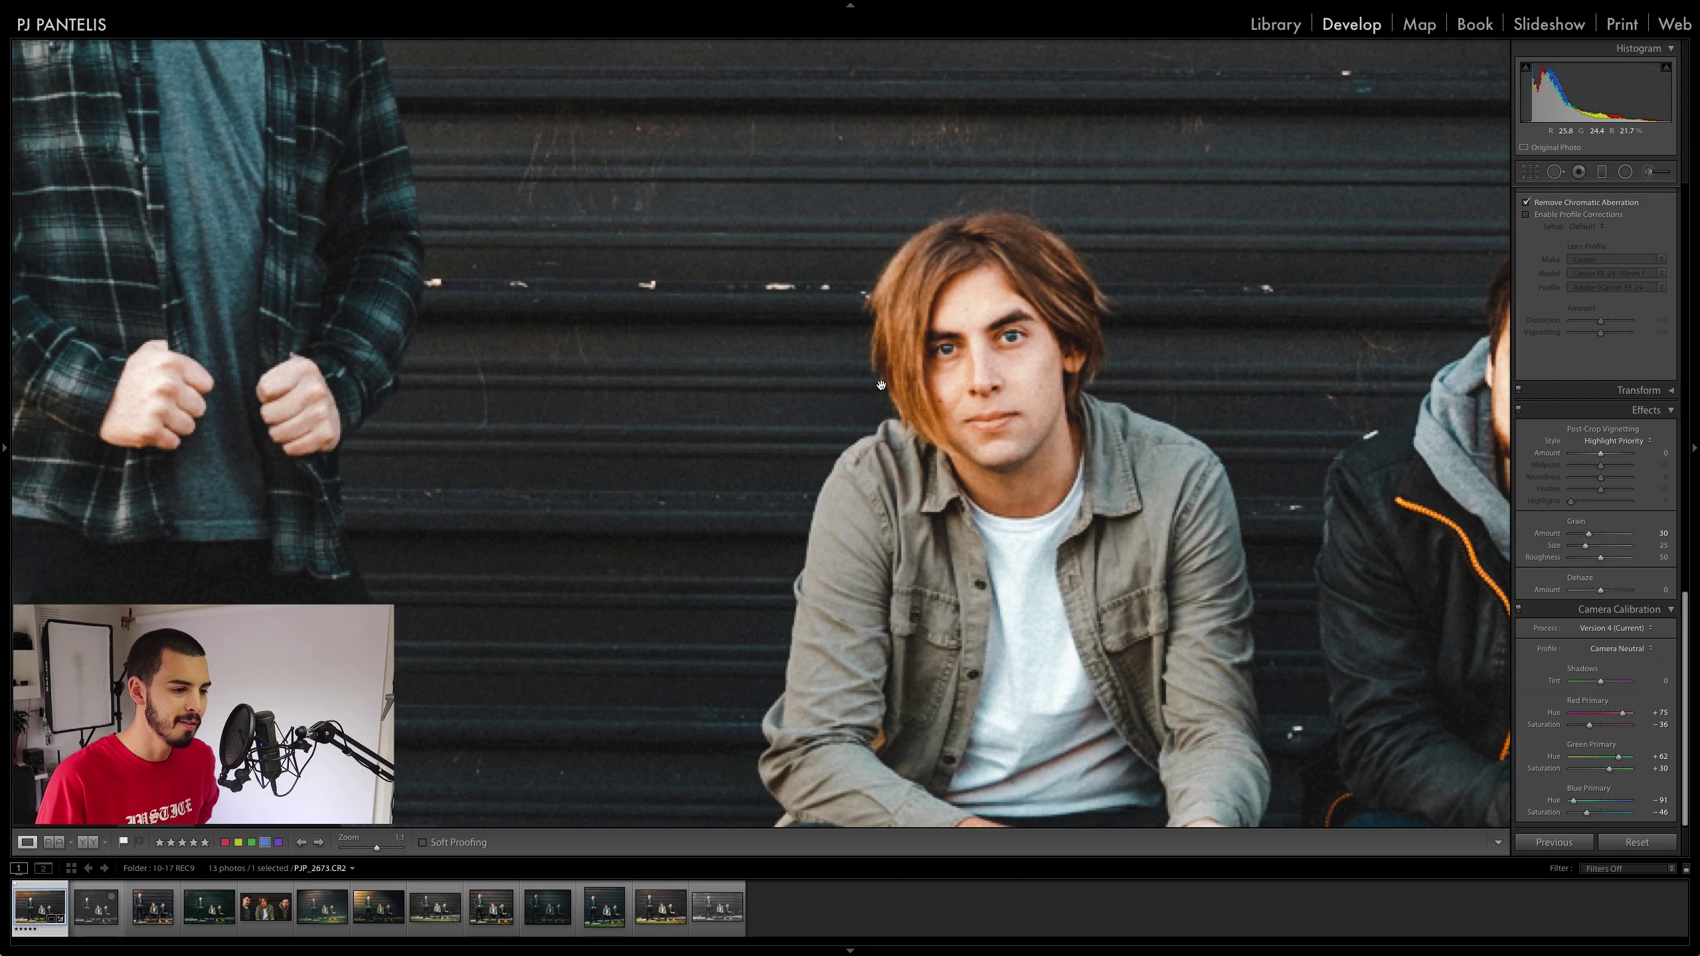
left_click(885, 378)
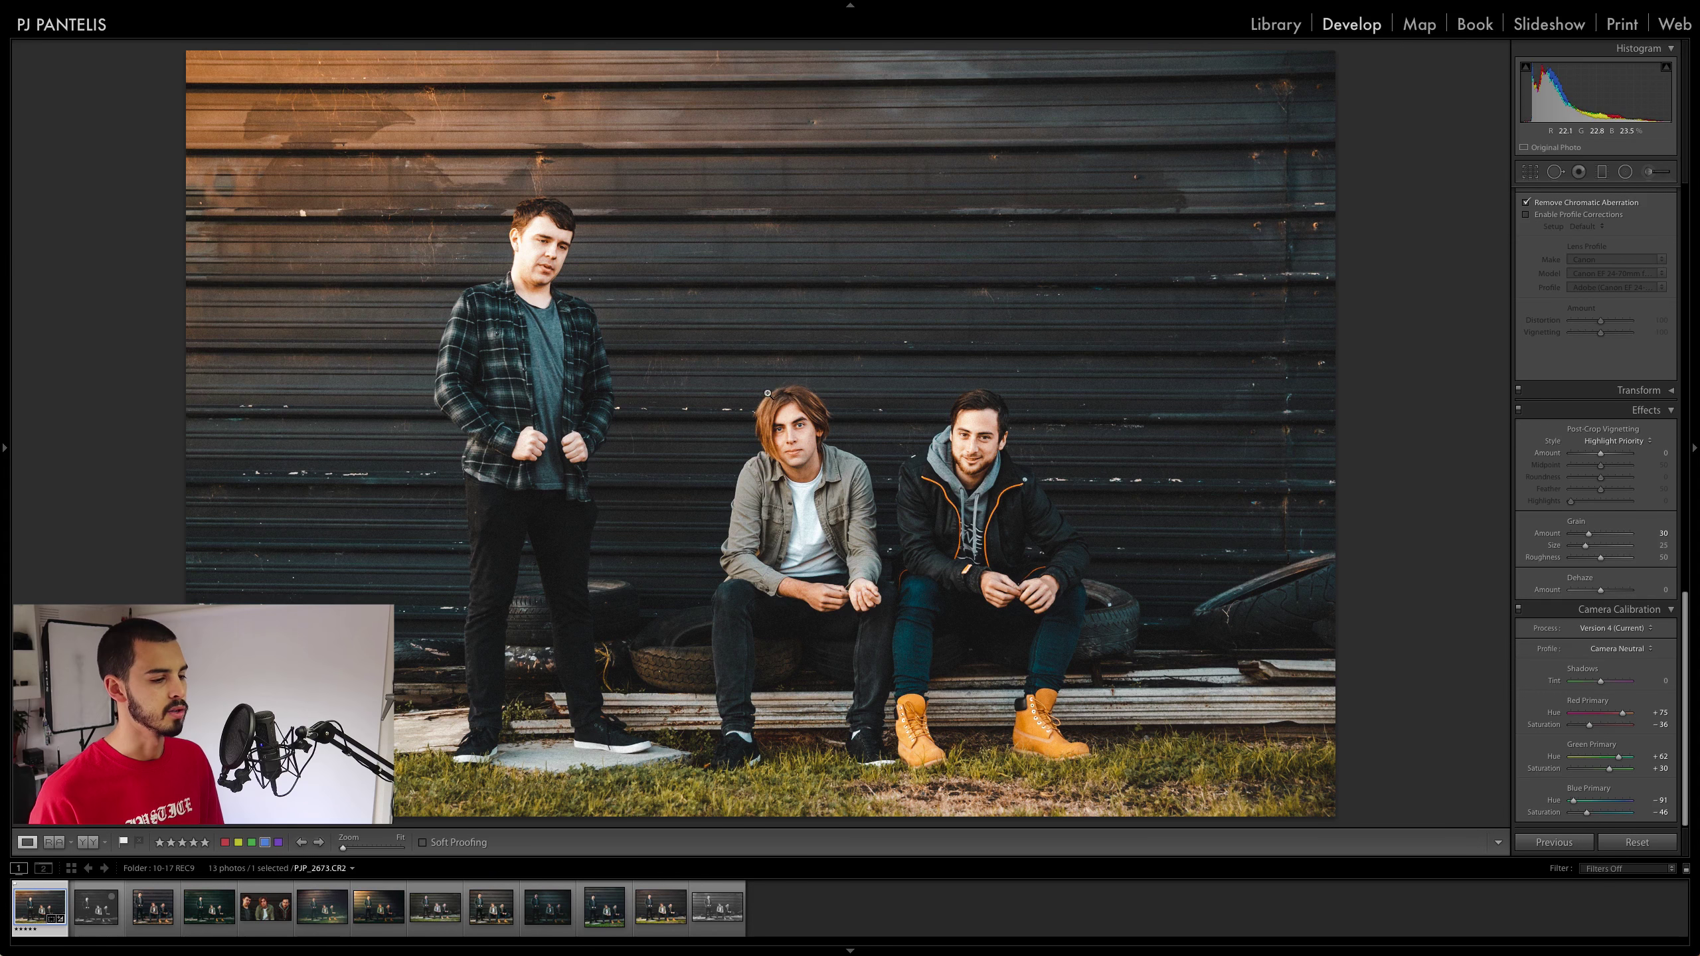
left_click(793, 412)
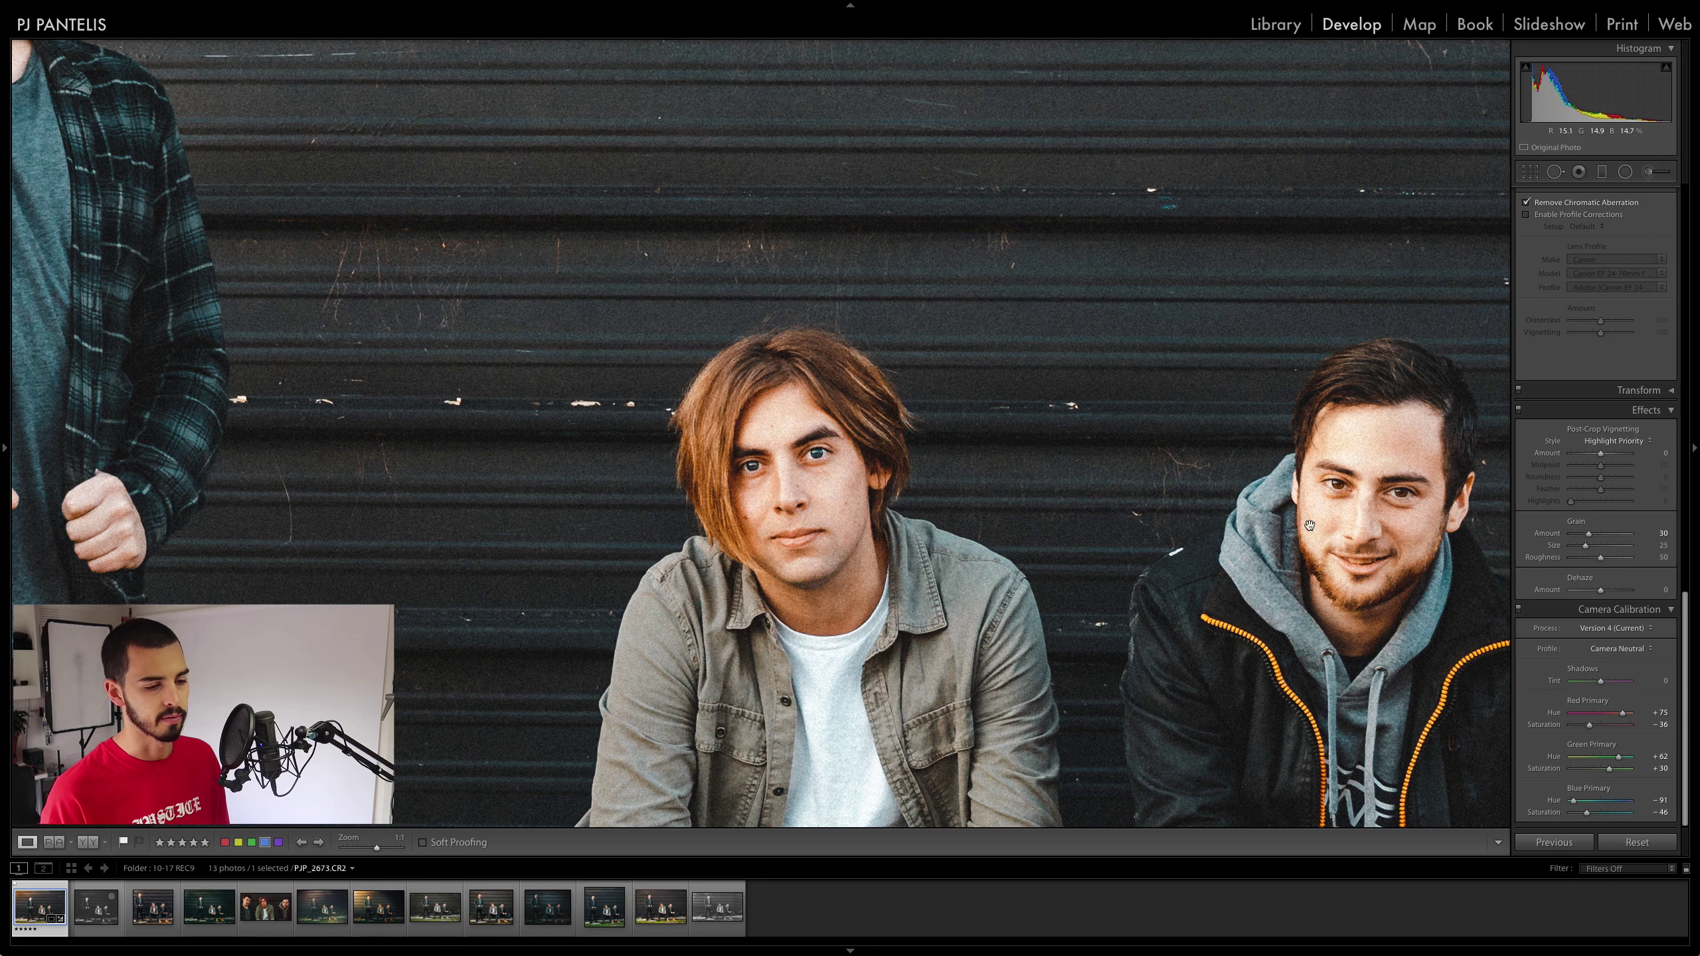
left_click(565, 400)
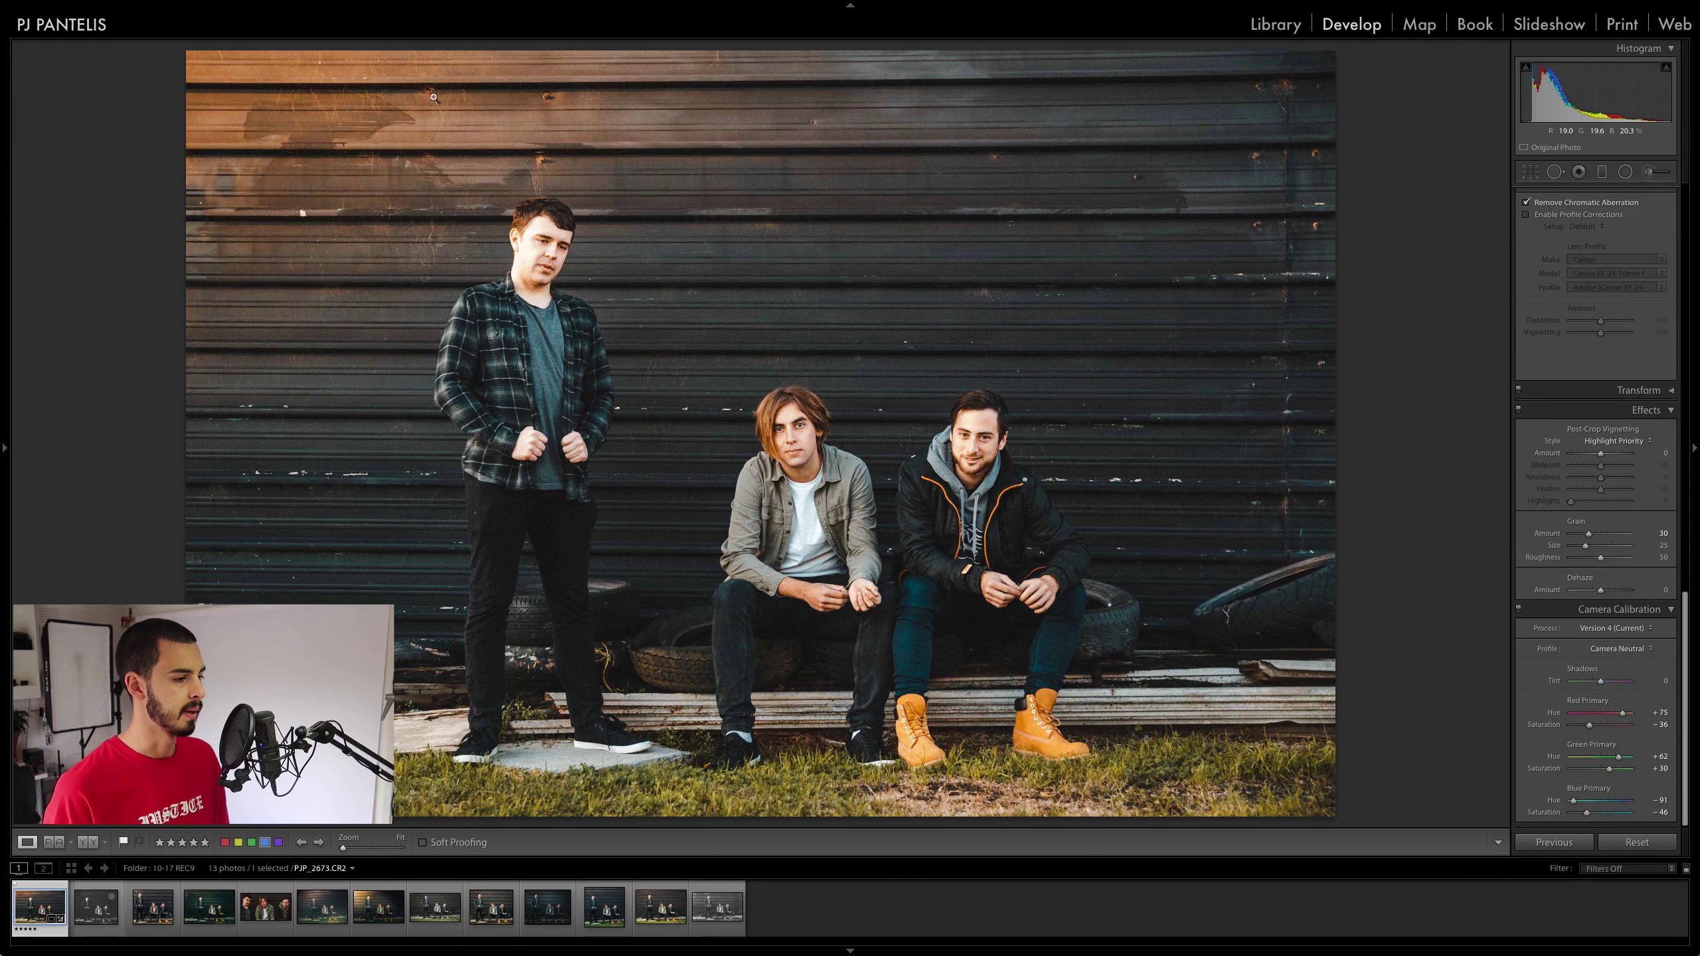
left_click(795, 434)
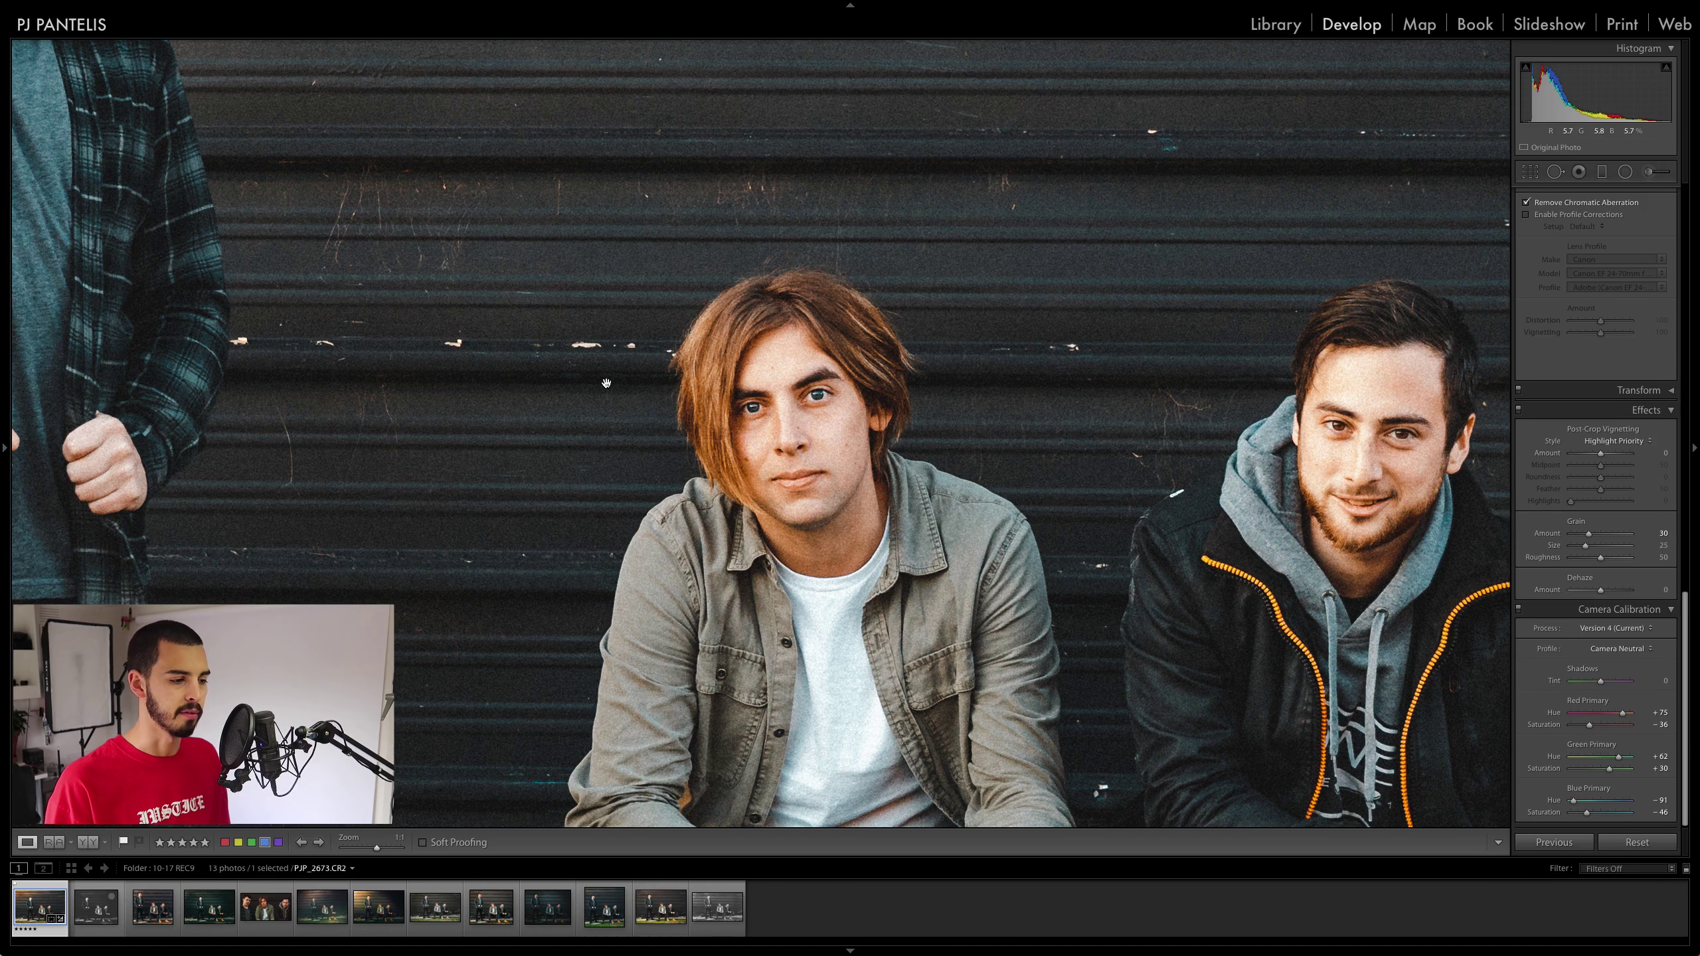
left_click(815, 457)
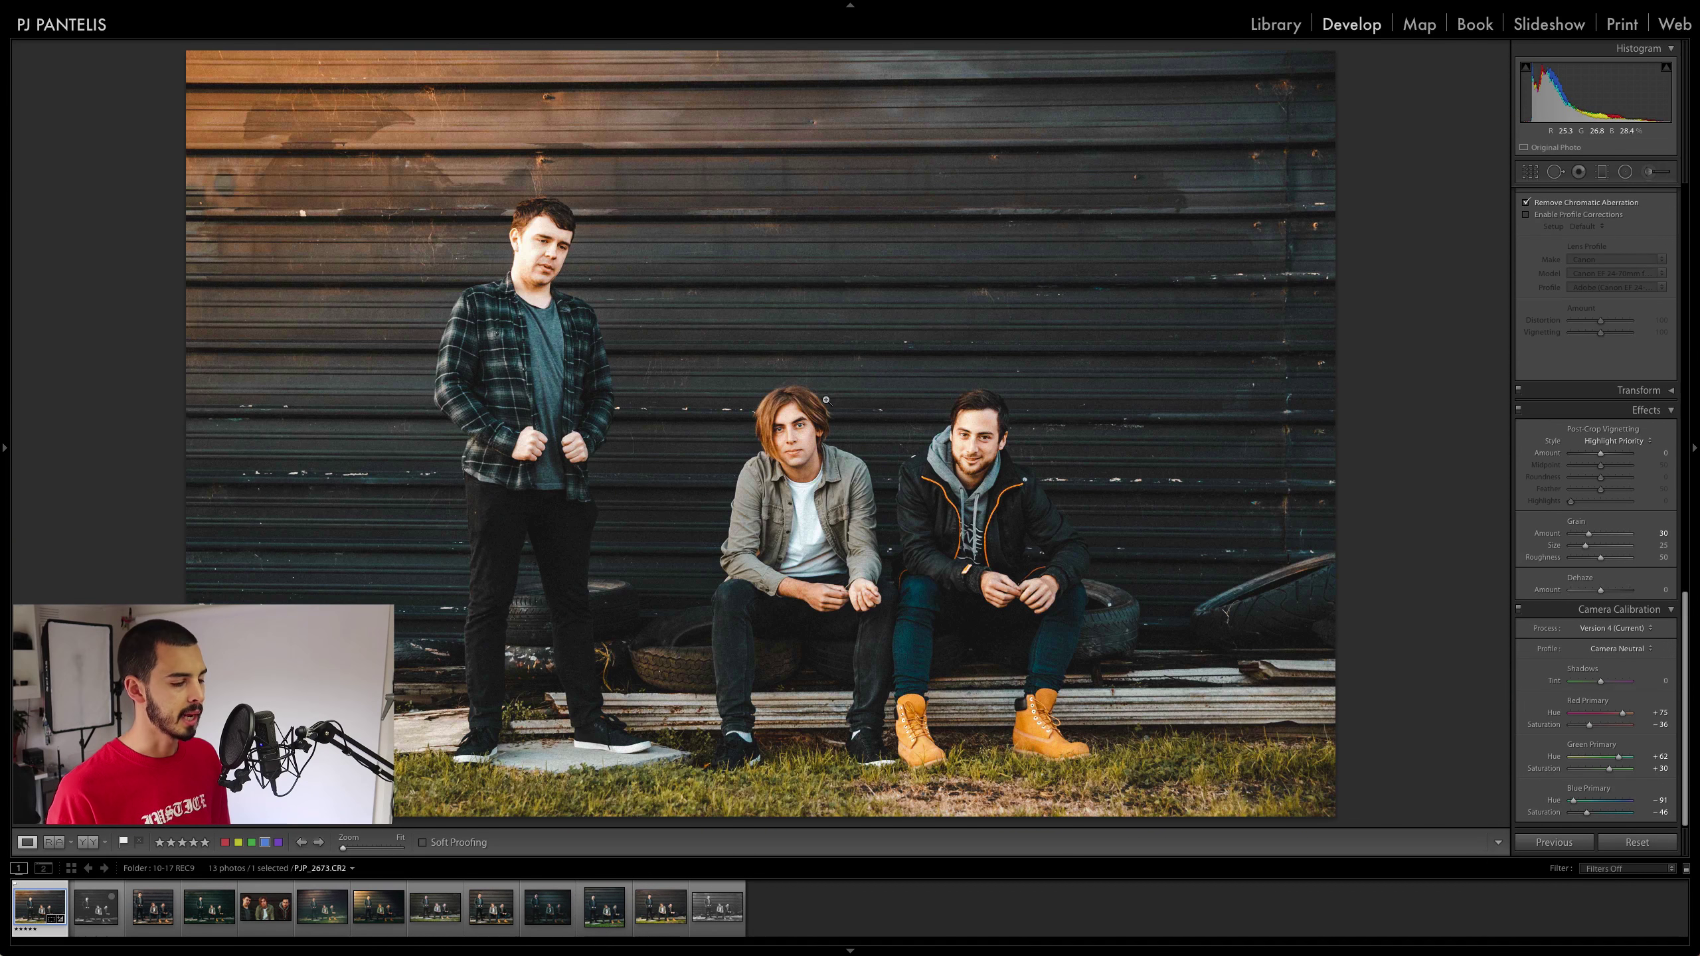